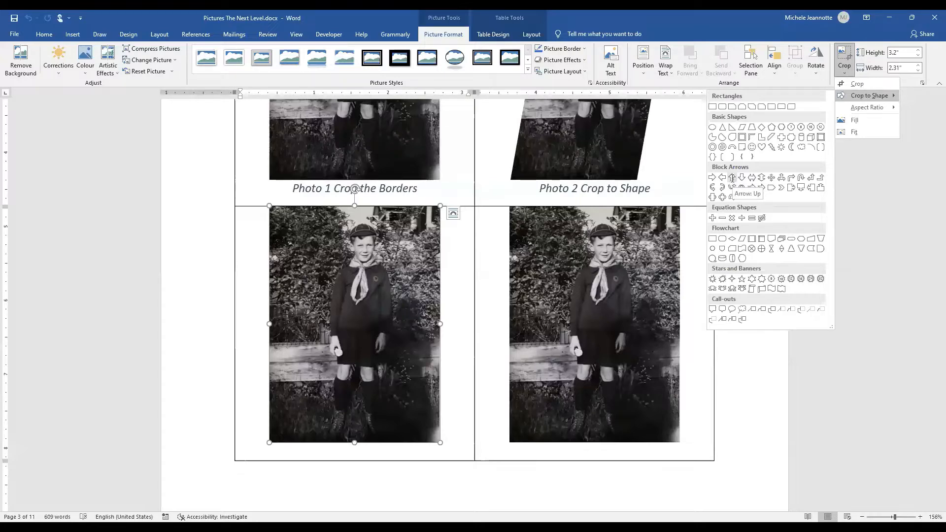
Crop the photo in the second row, left cell of the table to the Arrow: Up shape
left_click(732, 178)
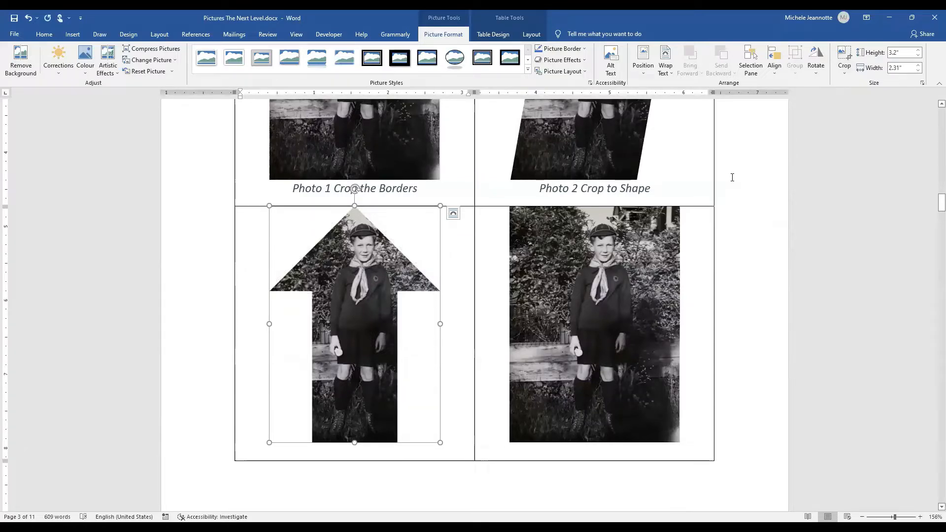
Try cropping the photo in the second row, right cell of the table to a hexagon and to a heptagon
left_click(562, 288)
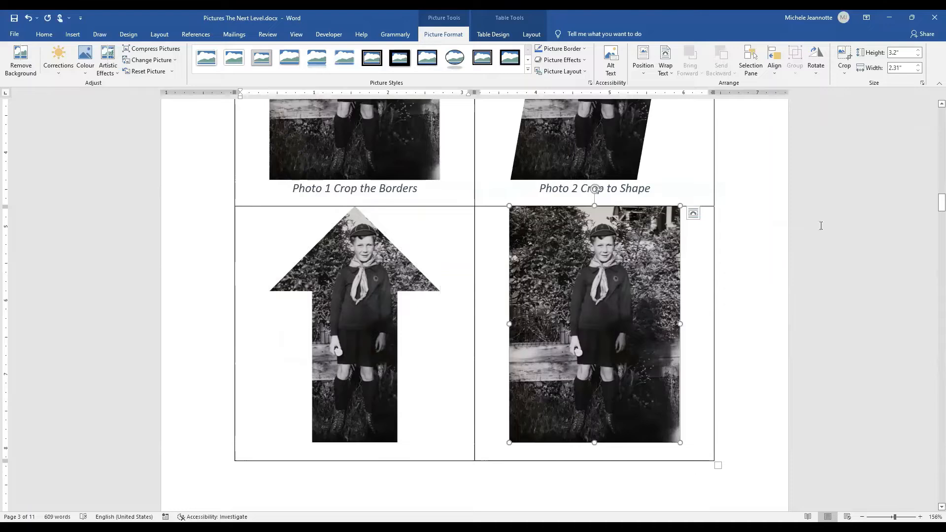
left_click(845, 75)
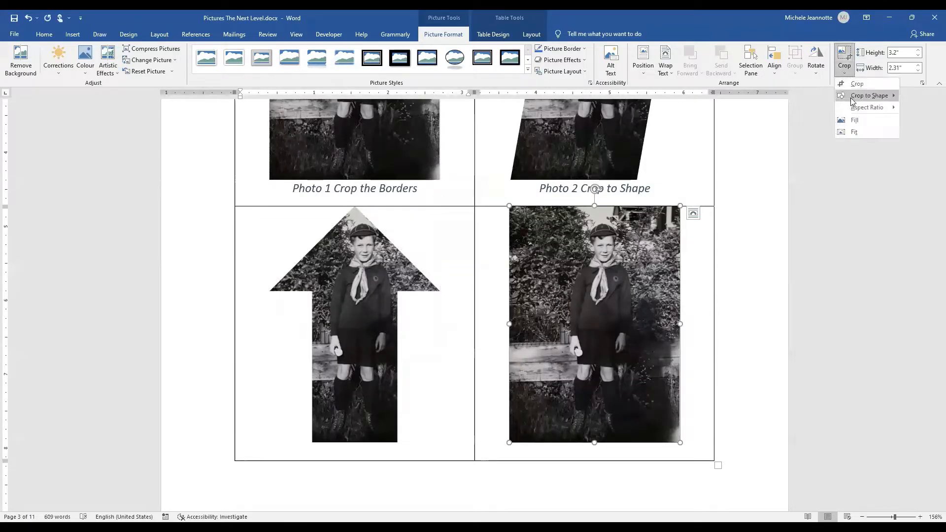
mouse_move(853, 101)
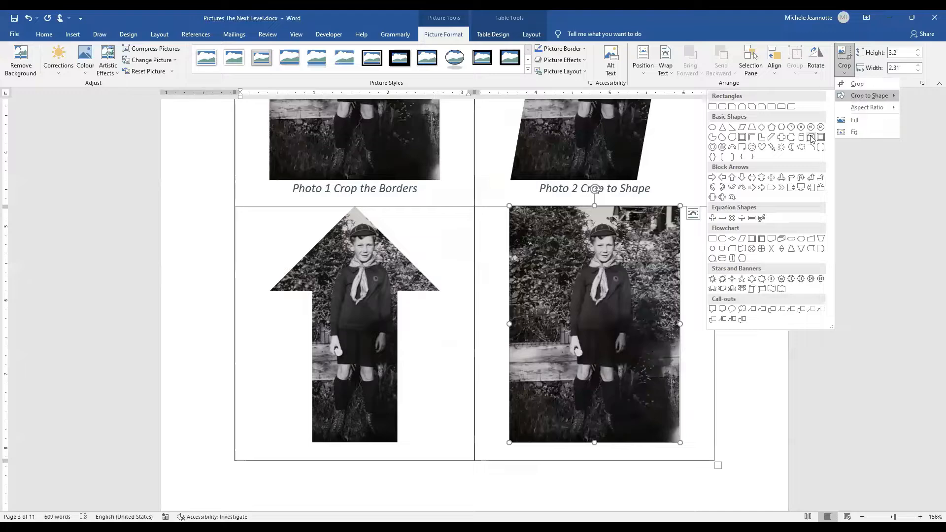
left_click(782, 127)
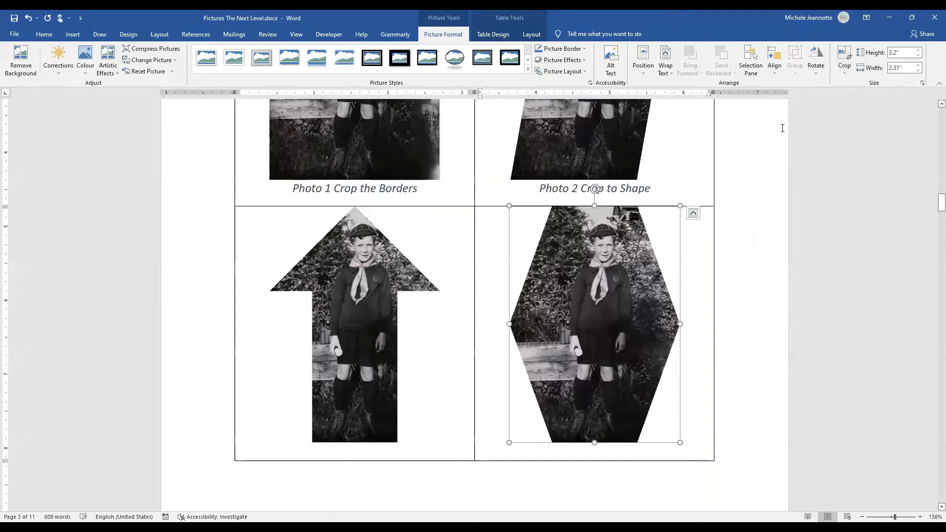
left_click(844, 74)
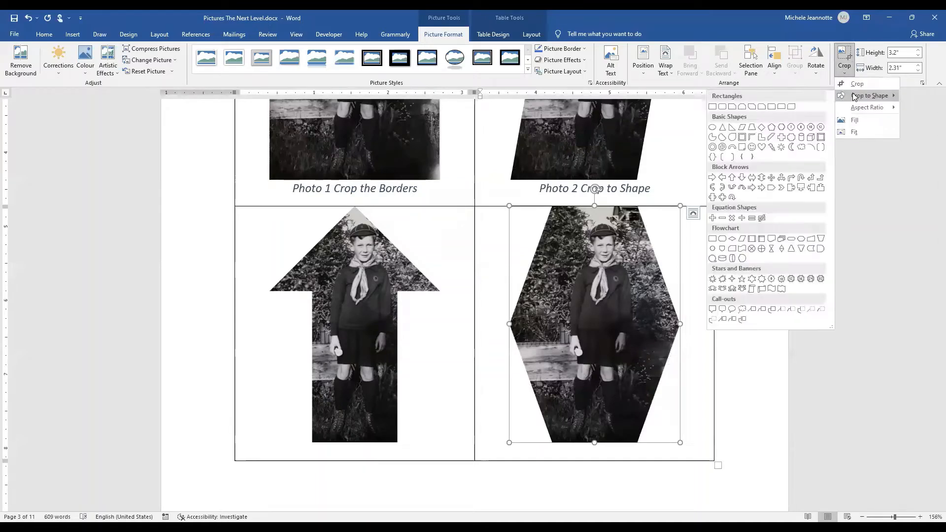
left_click(789, 127)
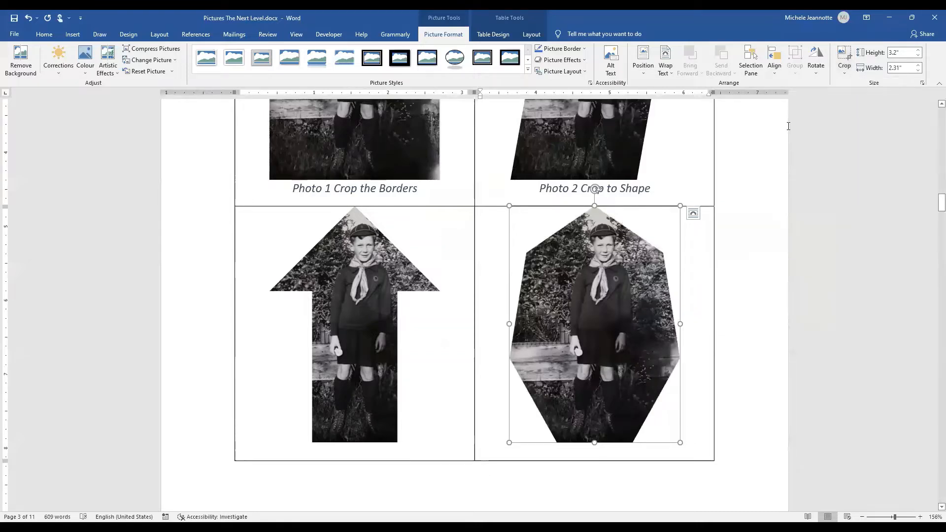
Try cropping the second-row right photo to a heart and to a decagon
left_click(845, 74)
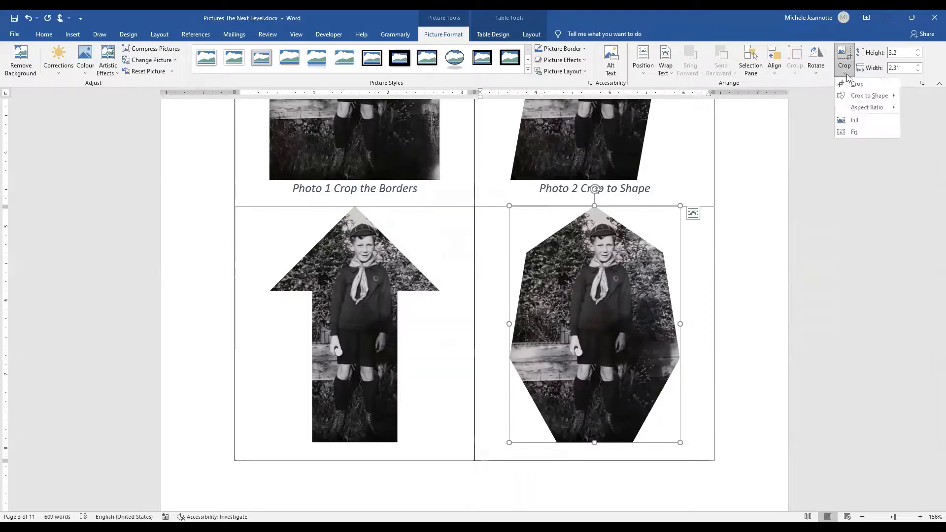
mouse_move(860, 99)
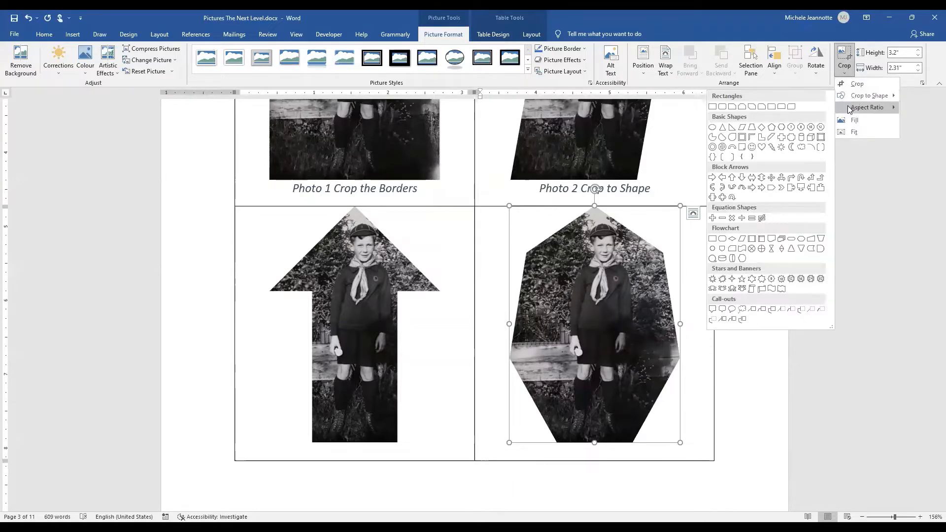
left_click(763, 147)
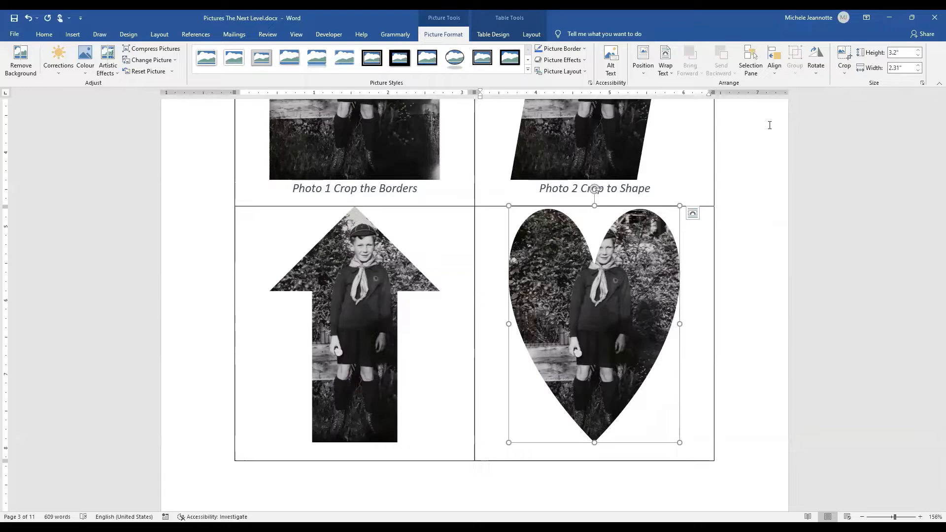
left_click(846, 77)
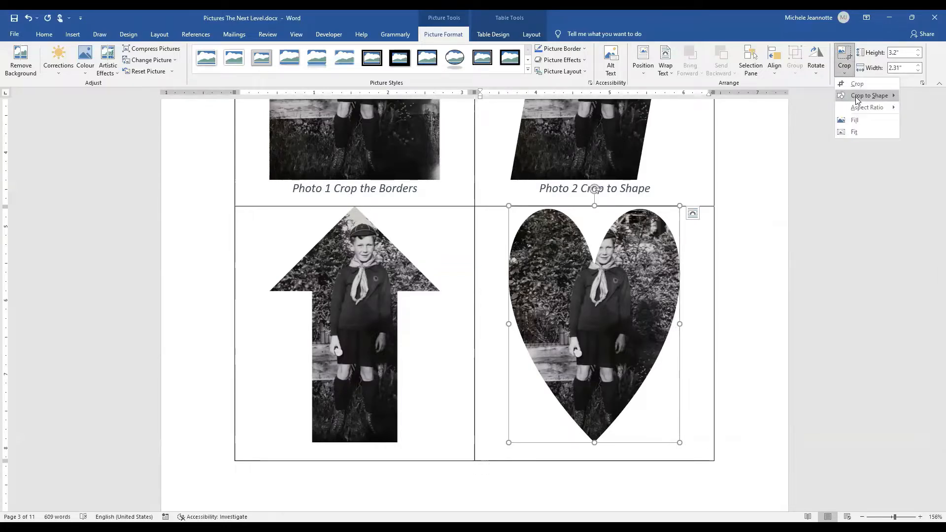
mouse_move(855, 97)
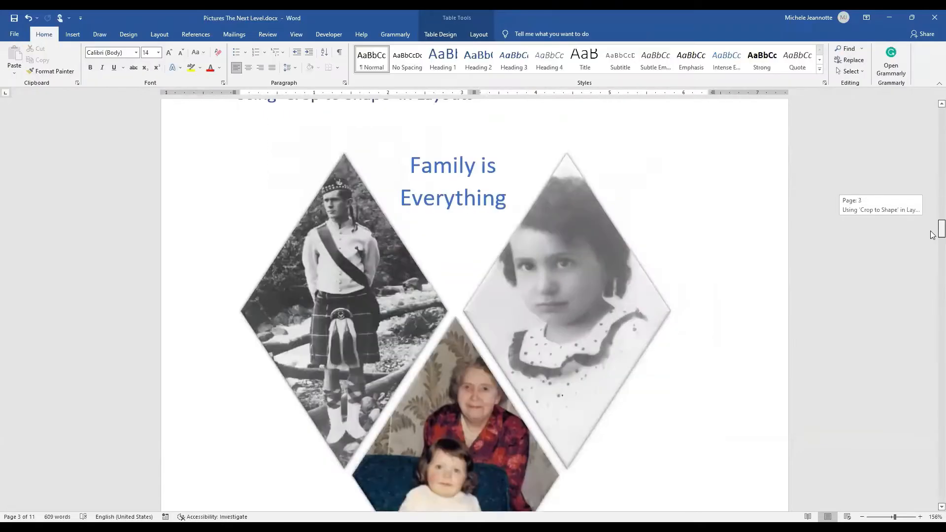
Examine the diamond photo layout and its "Family is Everything" text box under the heading "Using 'Crop to Shape' in Layouts"
left_click_drag(932, 233, 932, 236)
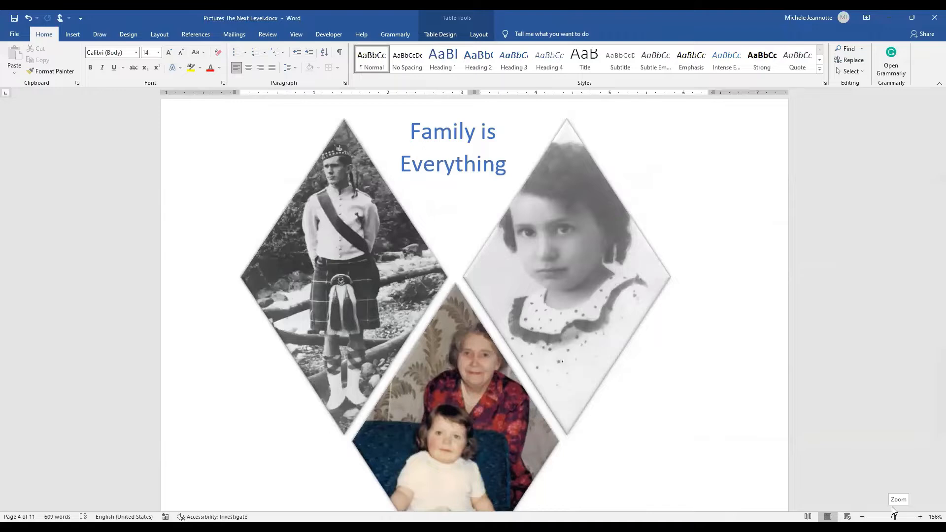
left_click_drag(894, 516, 891, 517)
left_click_drag(933, 245, 931, 240)
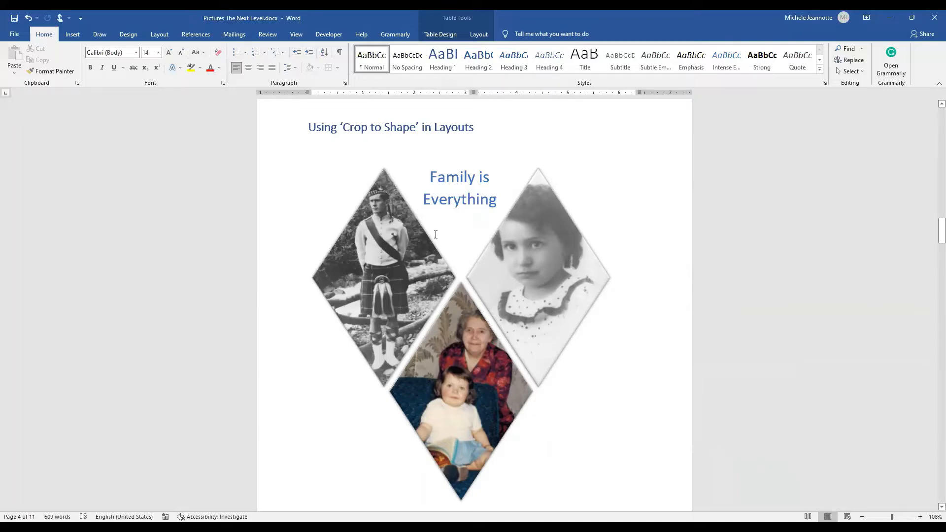
left_click(442, 191)
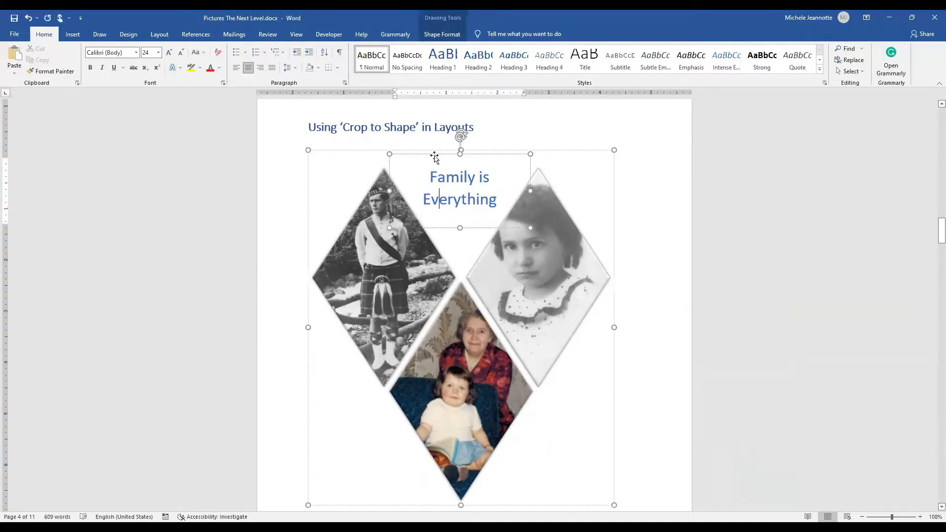
left_click(666, 343)
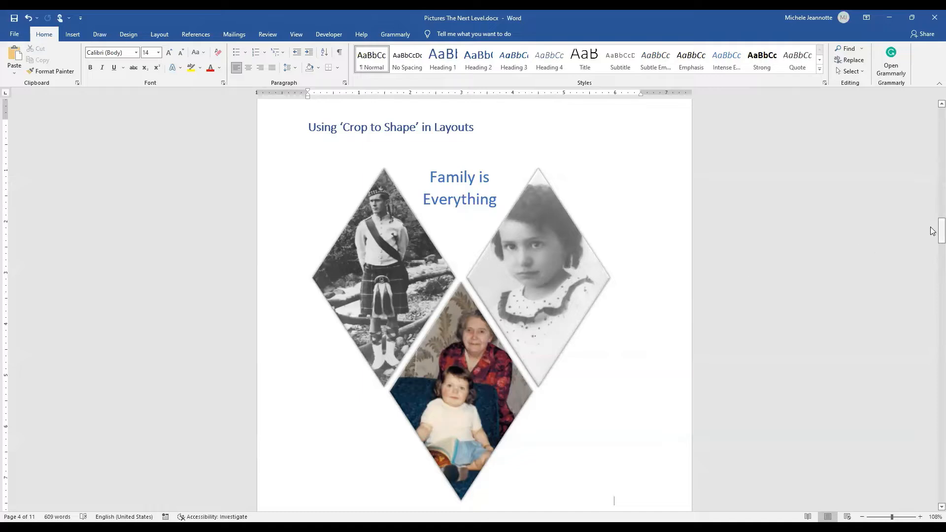
Try cropping the second-row right photo of the "Cropping to Shape" table to a pentagon
left_click_drag(930, 227, 932, 193)
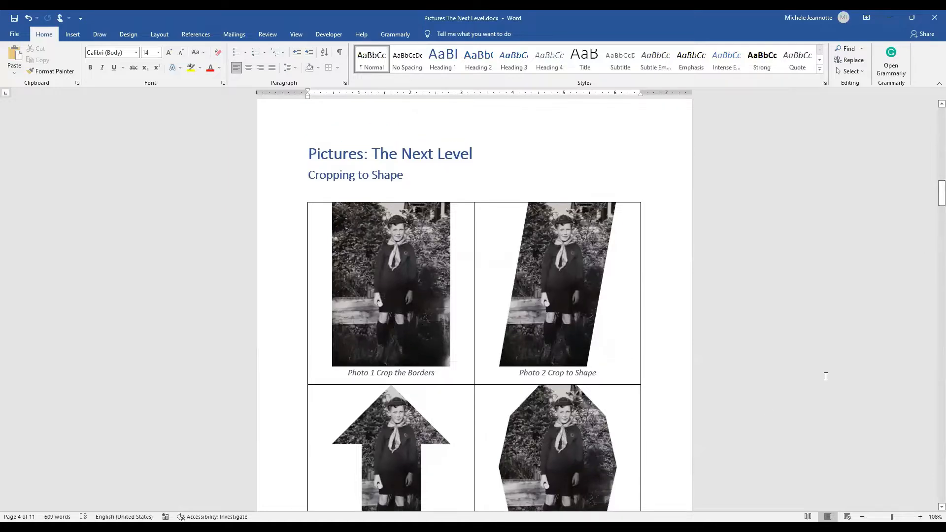
left_click(543, 459)
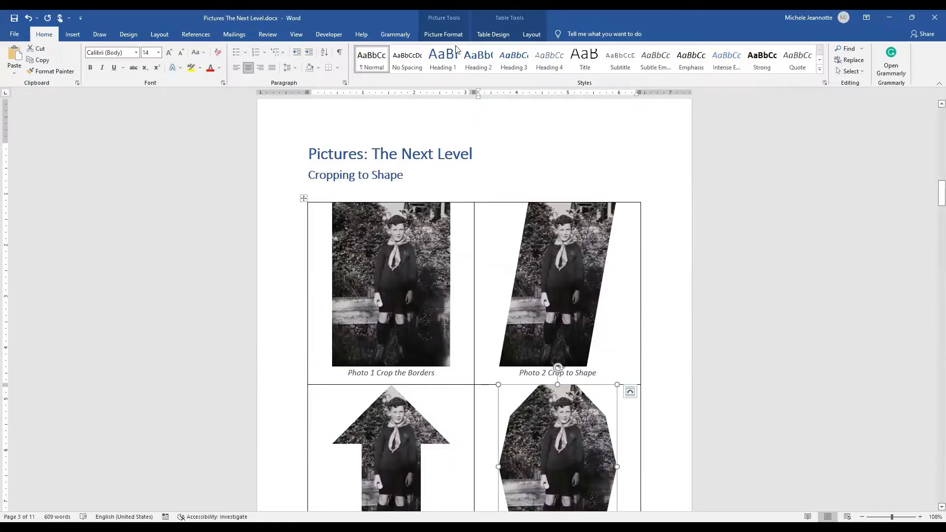
left_click(443, 34)
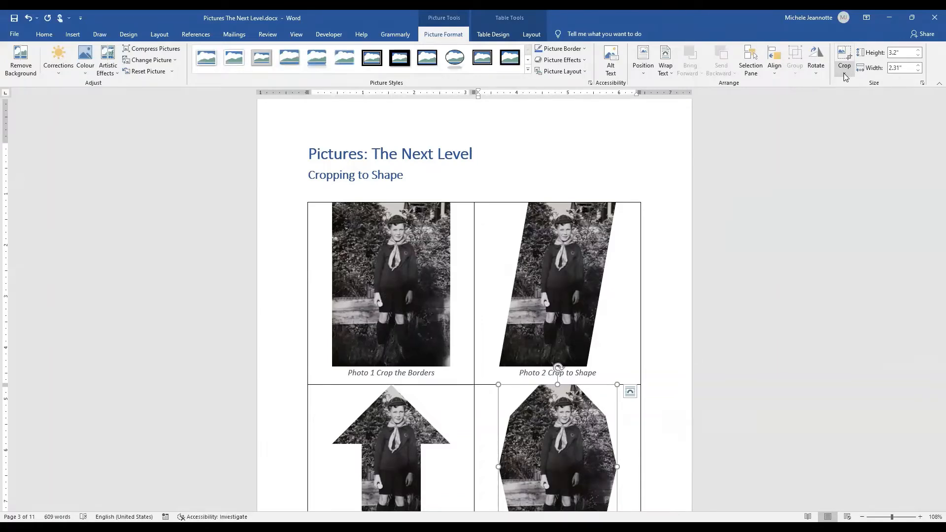
left_click(843, 73)
mouse_move(885, 98)
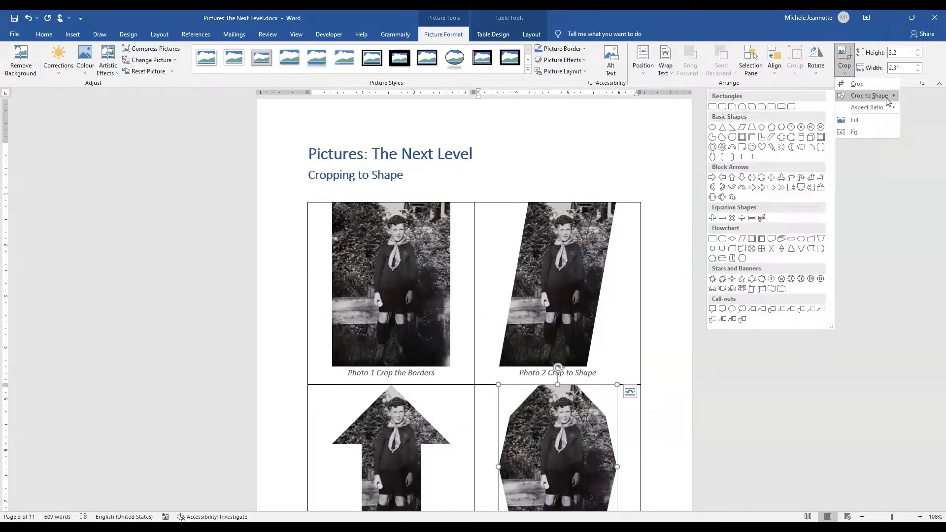
left_click(773, 127)
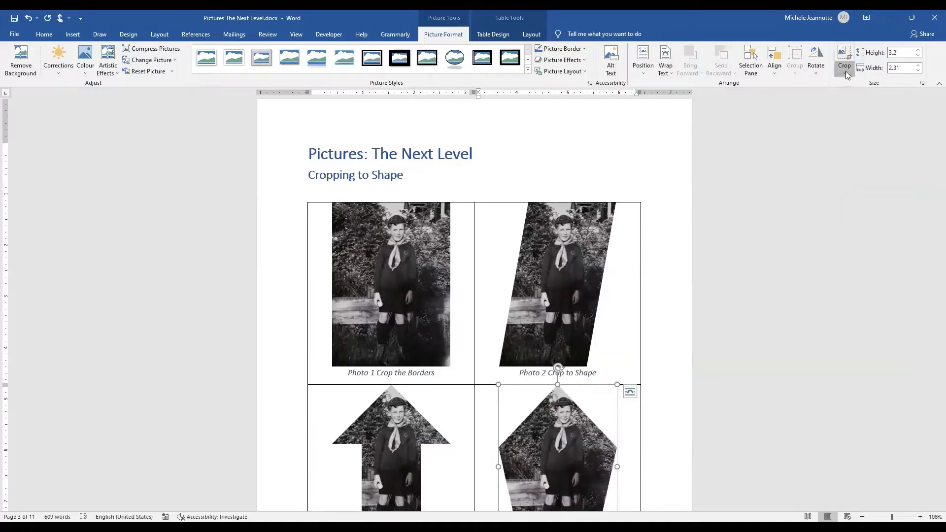
Crop the second-row right photo of the table to a diamond and deselect it
left_click(844, 71)
mouse_move(855, 95)
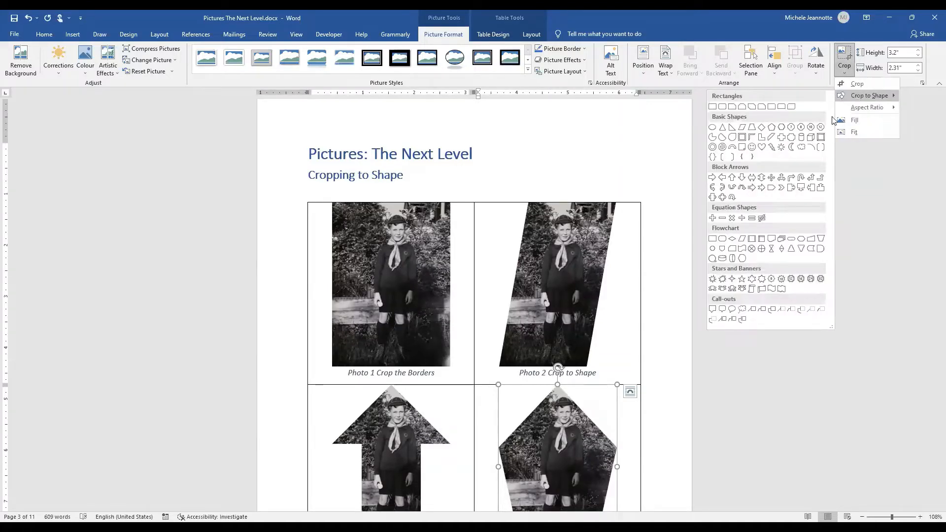
left_click(762, 128)
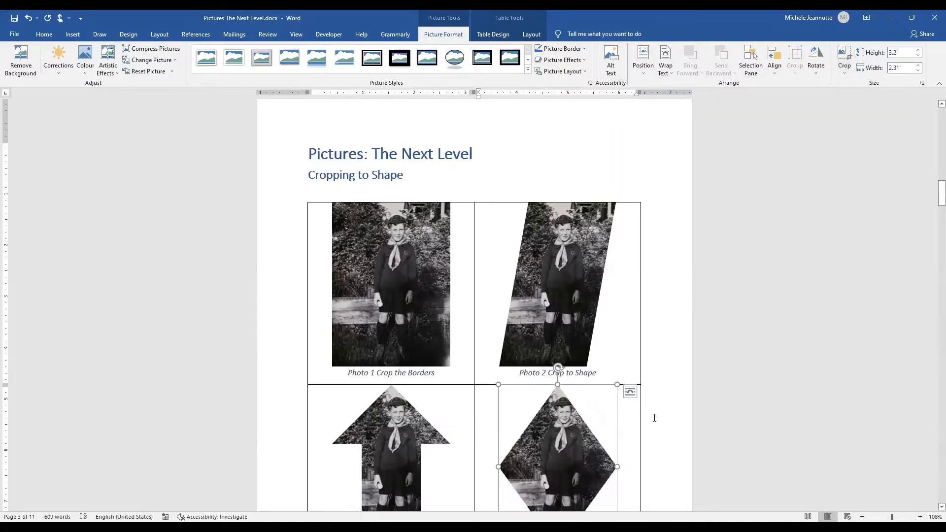
left_click(662, 443)
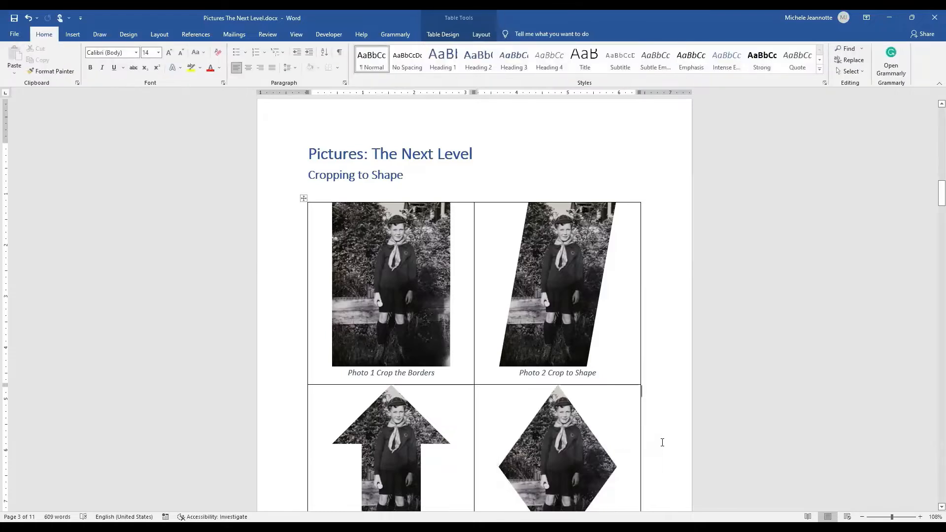
Copy the diamond-cropped photo and paste it on the blank page after the "Family is Everything" layout
left_click(562, 449)
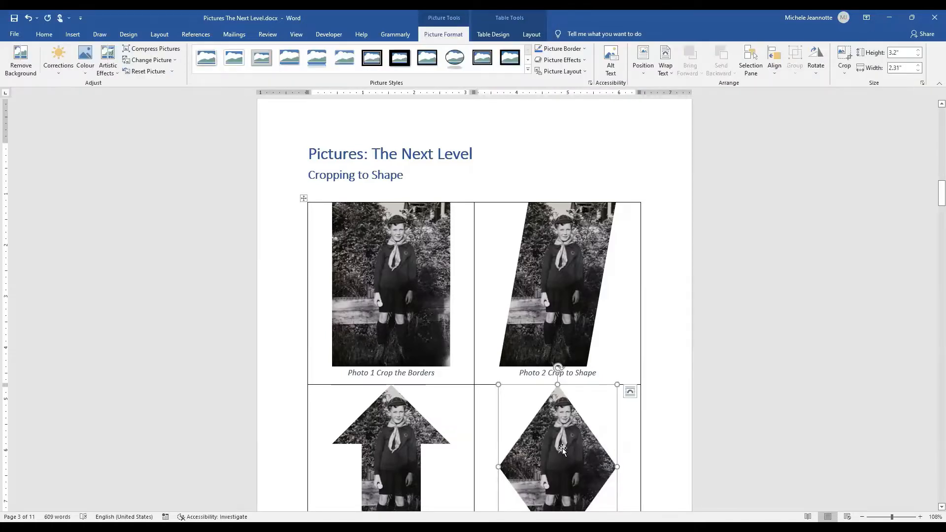
right_click(563, 448)
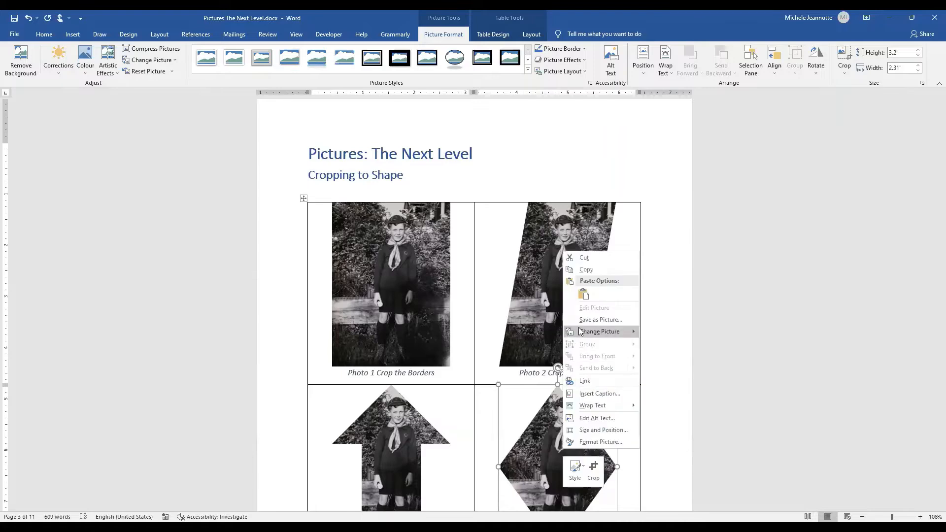
left_click(589, 271)
scroll(766, 417, "up", 1)
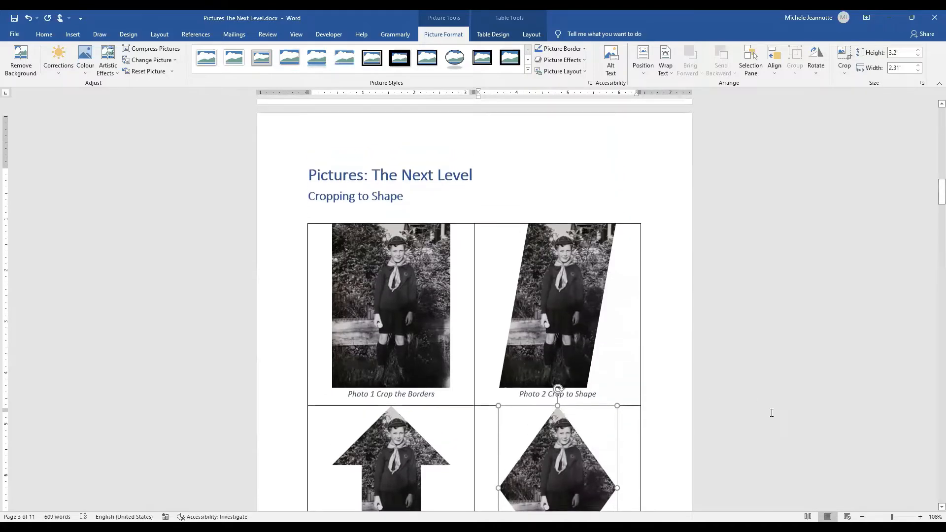
scroll(928, 448, "down", 15)
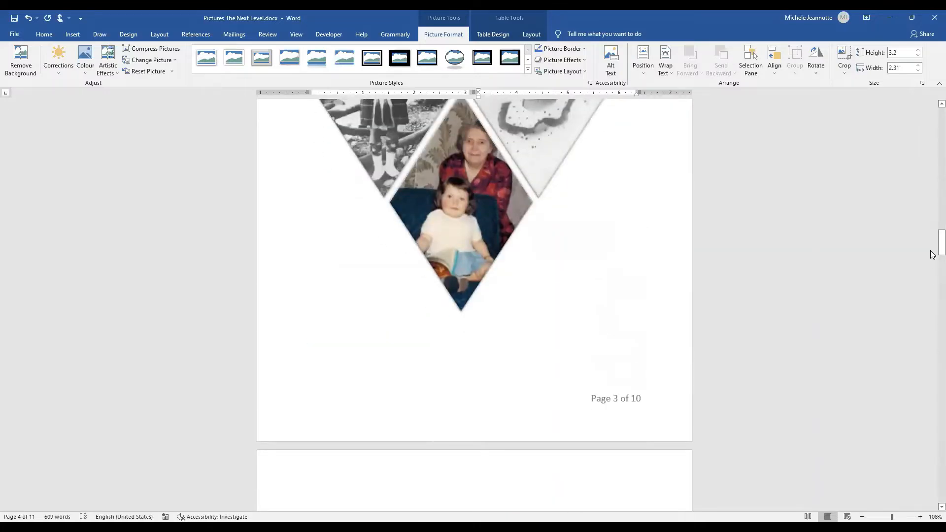
left_click_drag(931, 244, 932, 266)
left_click(307, 287)
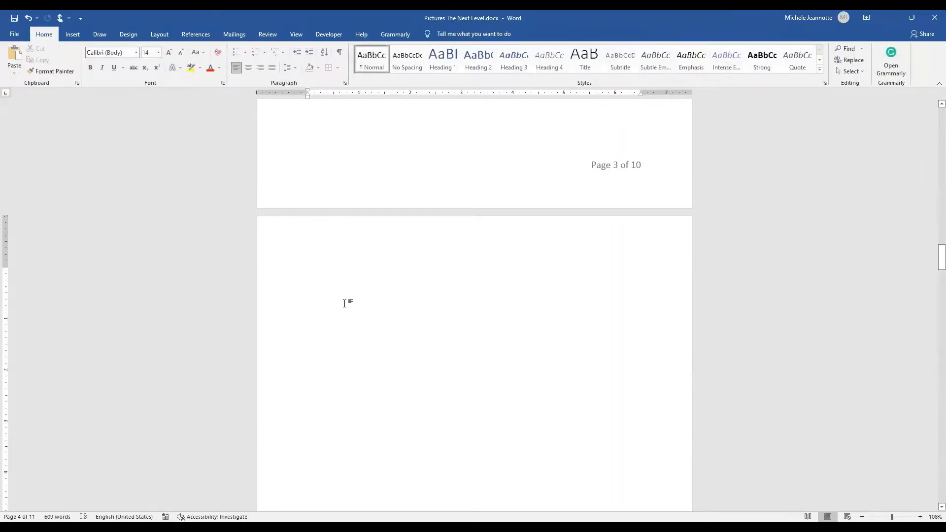
key("ctrl+v")
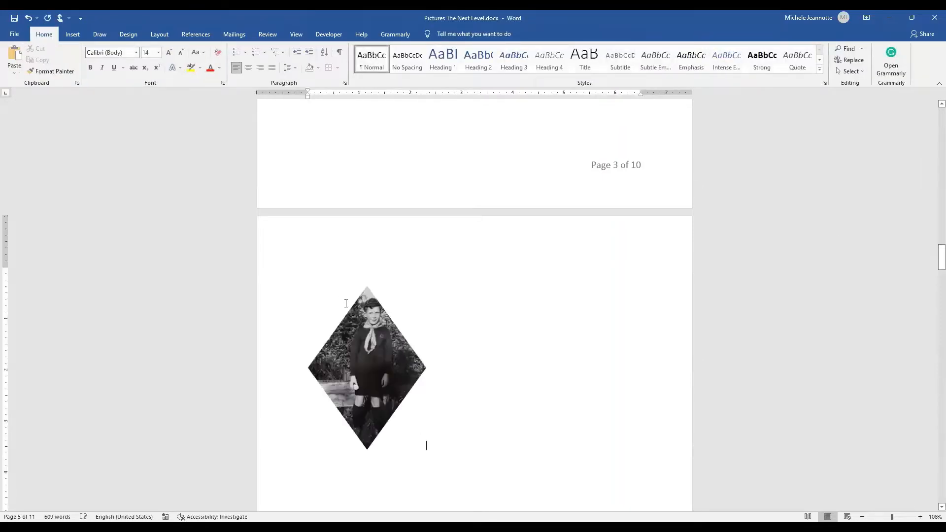
Set the pasted diamond photo's text wrapping to In Front of Text and move it slightly down and to the right on the page
left_click(349, 349)
left_click_drag(349, 349, 384, 361)
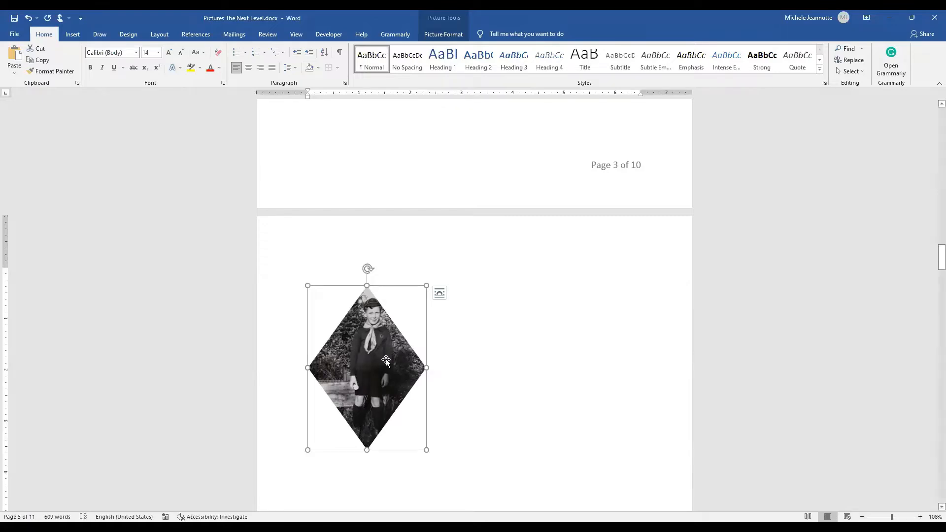
left_click(440, 295)
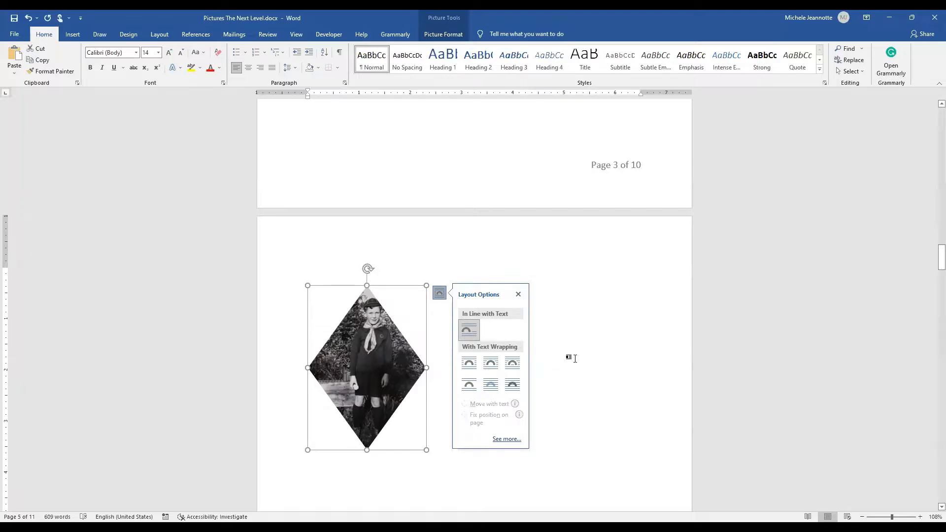
left_click(516, 391)
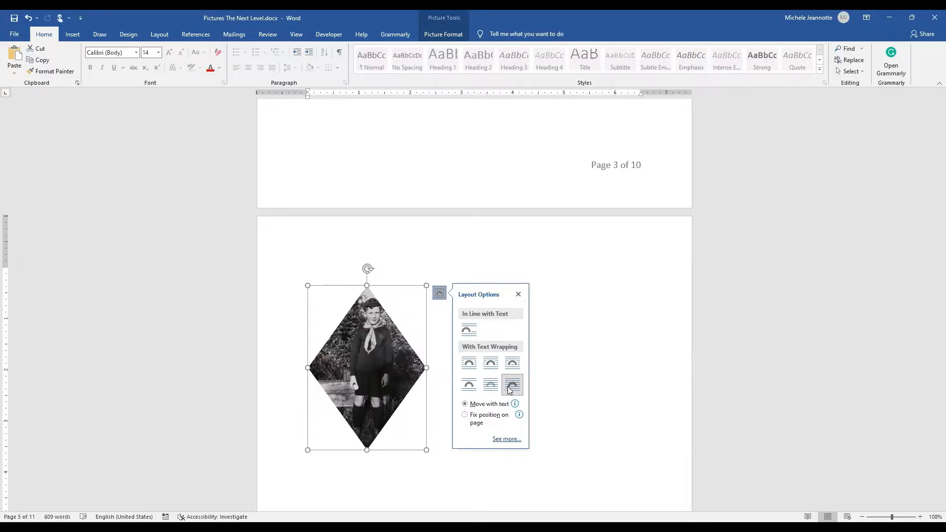
left_click(511, 388)
left_click(556, 411)
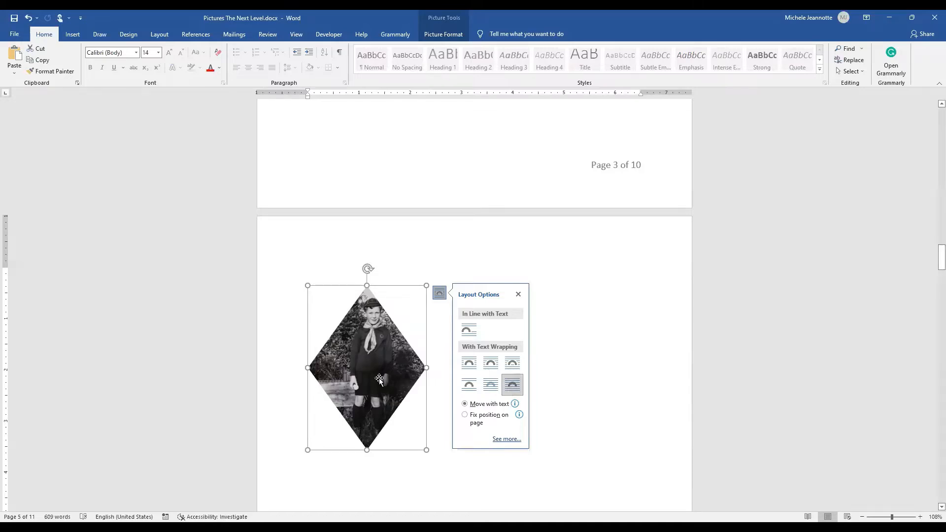
mouse_move(372, 377)
left_mouse_down()
mouse_move(542, 376)
mouse_move(462, 354)
mouse_move(412, 386)
mouse_move(409, 402)
mouse_move(394, 404)
mouse_move(383, 387)
left_mouse_up()
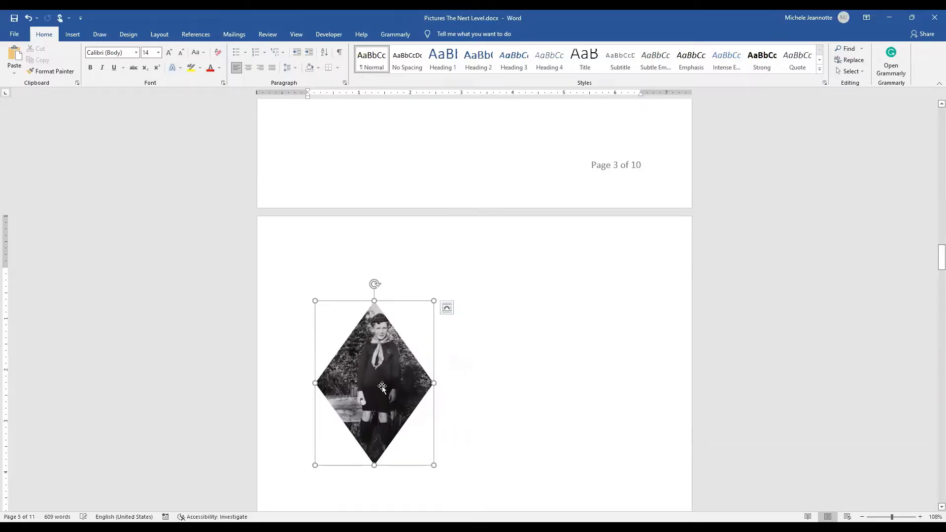
Add the line "This is text" above the diamond photo, with extra line breaks that push the photo down the page
left_click(312, 254)
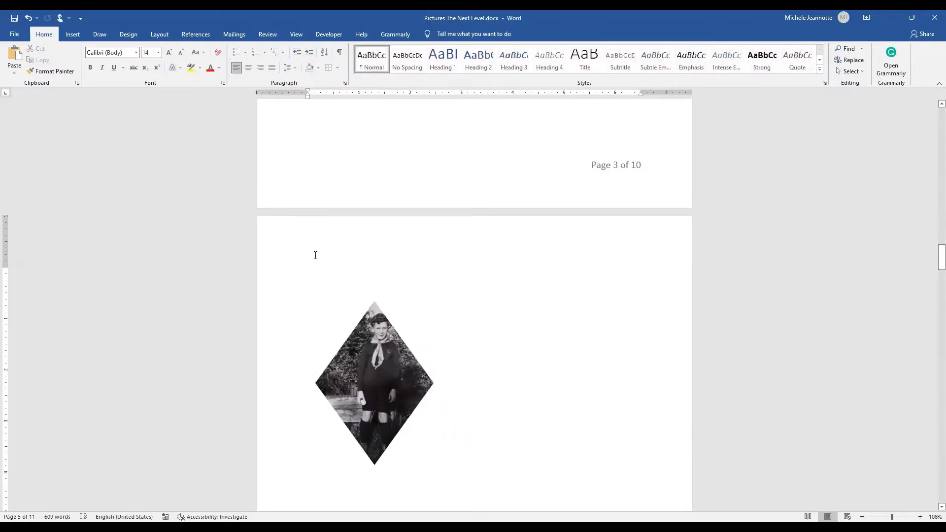
key("ctrl+z")
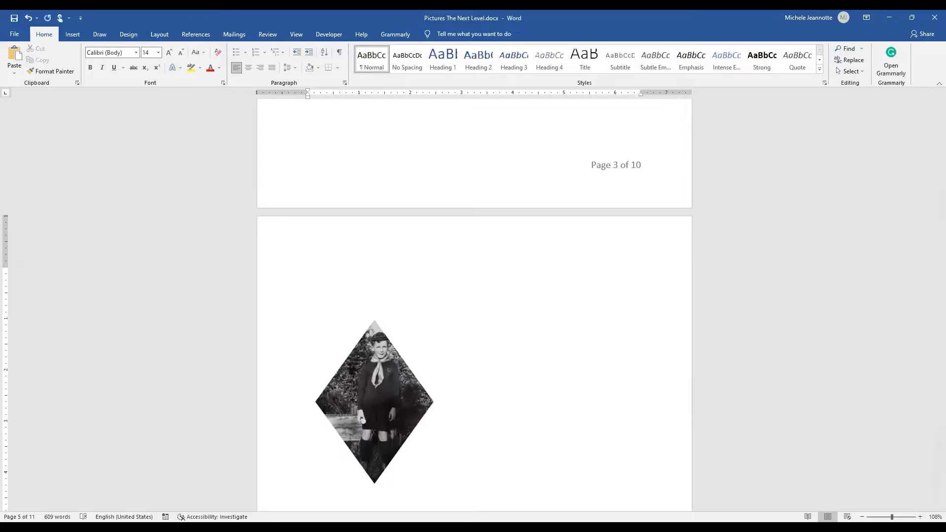
type("This is text")
key("Return")
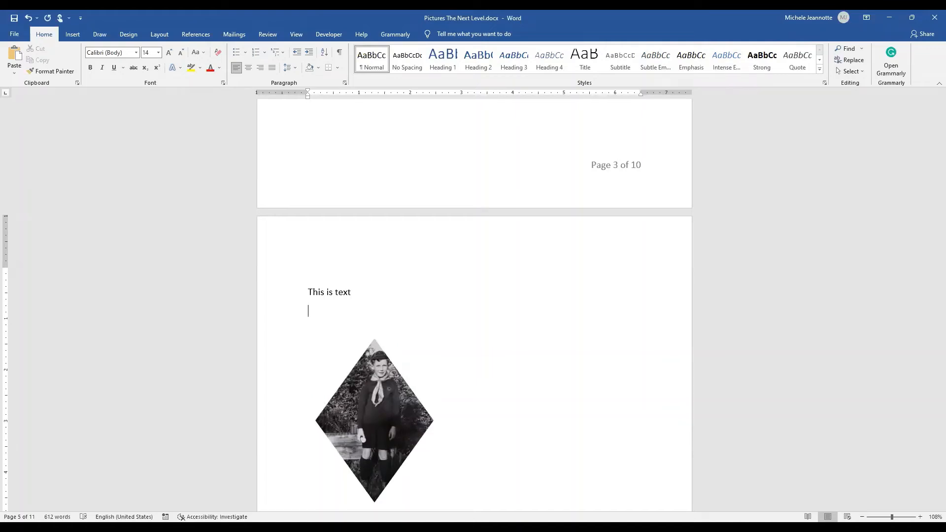
key("Return")
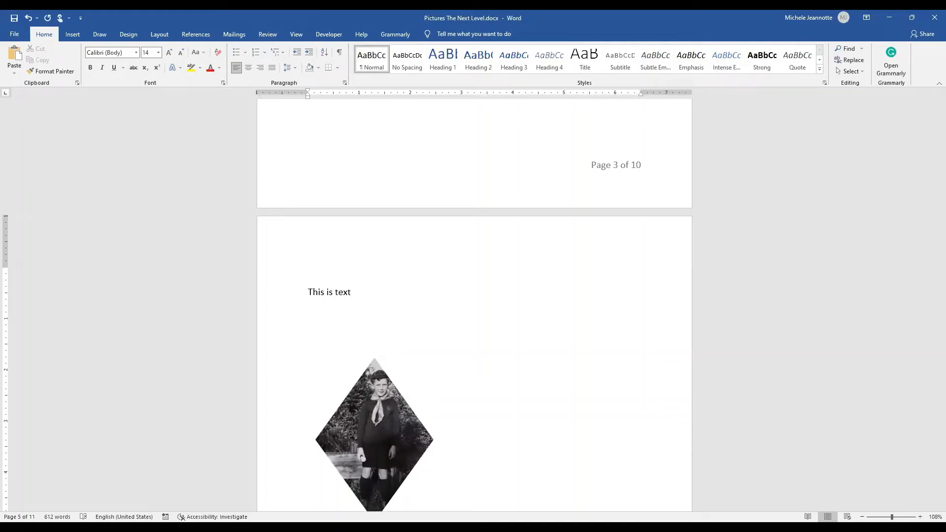
Delete the extra line breaks and the text "This is text" above the diamond photo
key("BackSpace")
key("BackSpace")
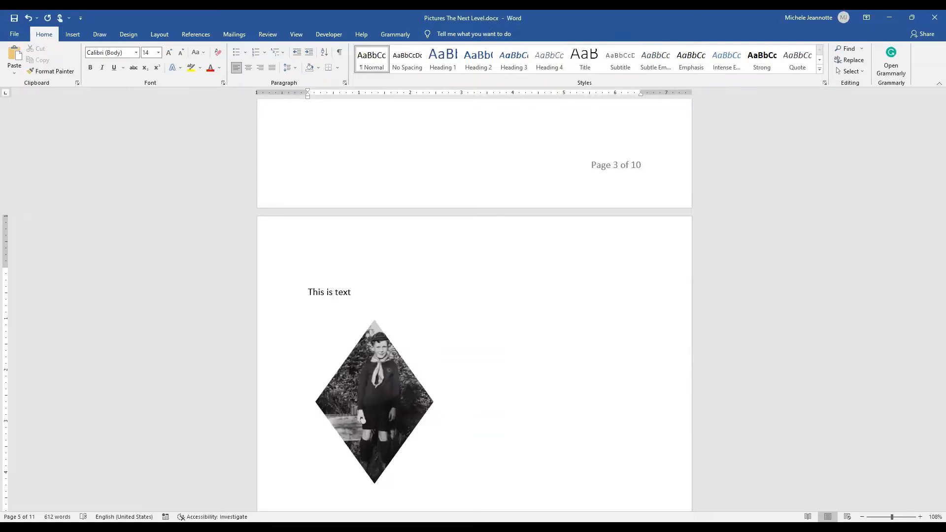
key("BackSpace")
key("BackSpace")
key("BackSpace")
key("BackSpace")
key("BackSpace")
key("BackSpace")
key("BackSpace")
key("BackSpace")
key("BackSpace")
key("BackSpace")
key("BackSpace")
key("BackSpace")
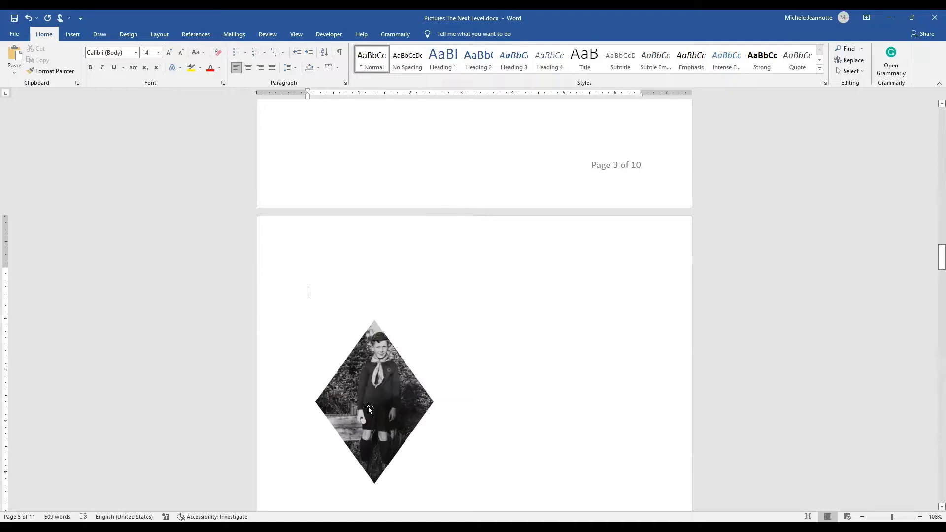
Duplicate the diamond photo and place the copy up and to the right, parallel to the original's upper-right edge with a narrow gap
left_click(414, 404)
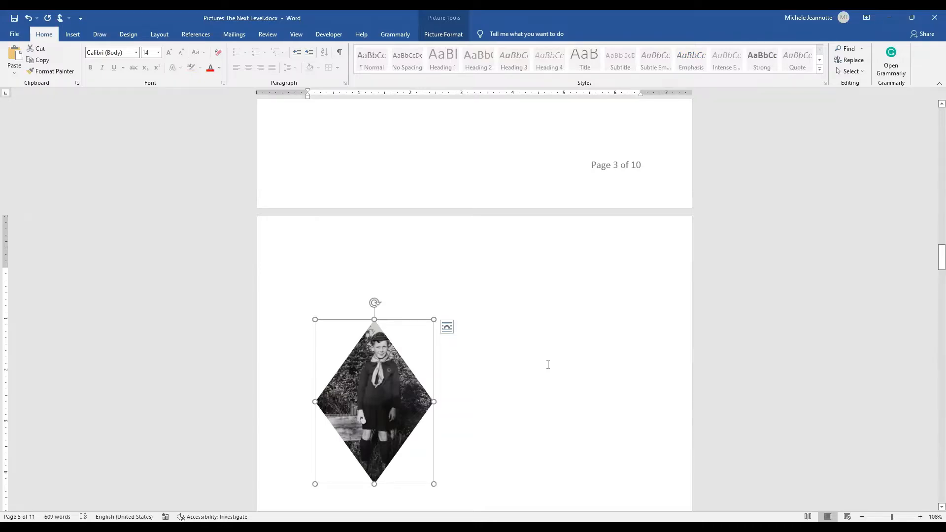
key("ctrl+d")
left_click_drag(388, 415, 449, 317)
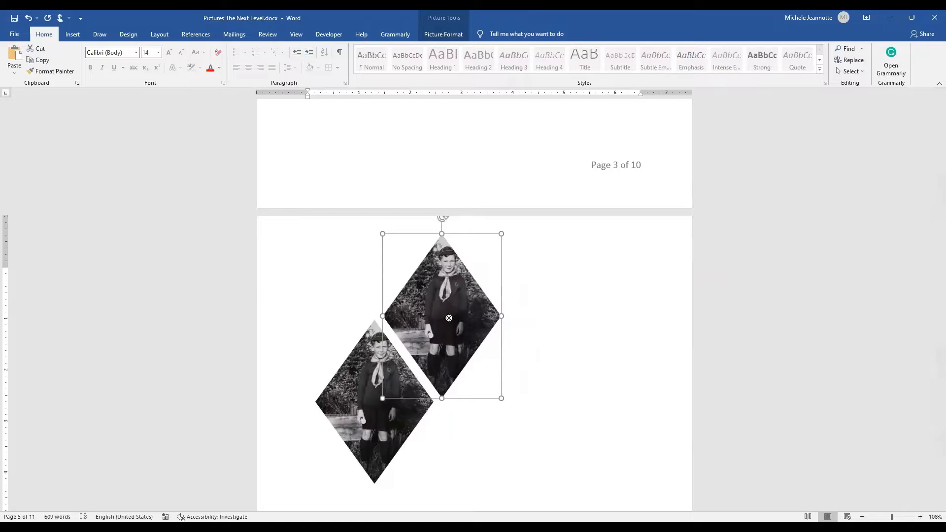
Paste another diamond photo and place it level with the first one, against the upper diamond's lower-right edge
left_click(572, 438)
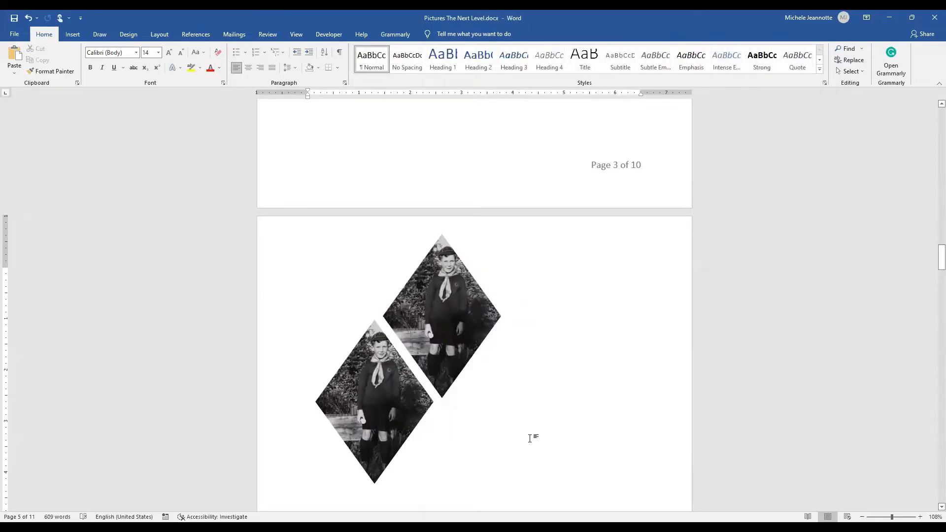
key("ctrl+v")
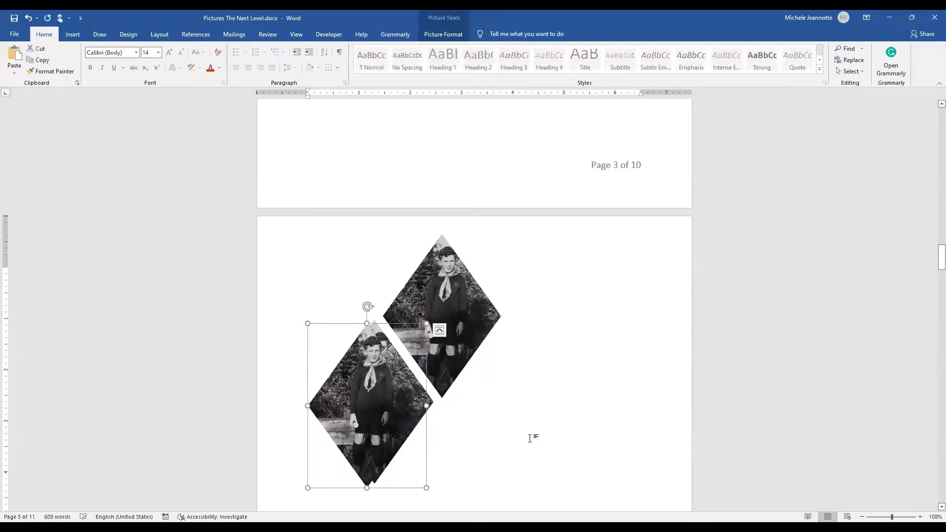
left_click_drag(375, 413, 497, 405)
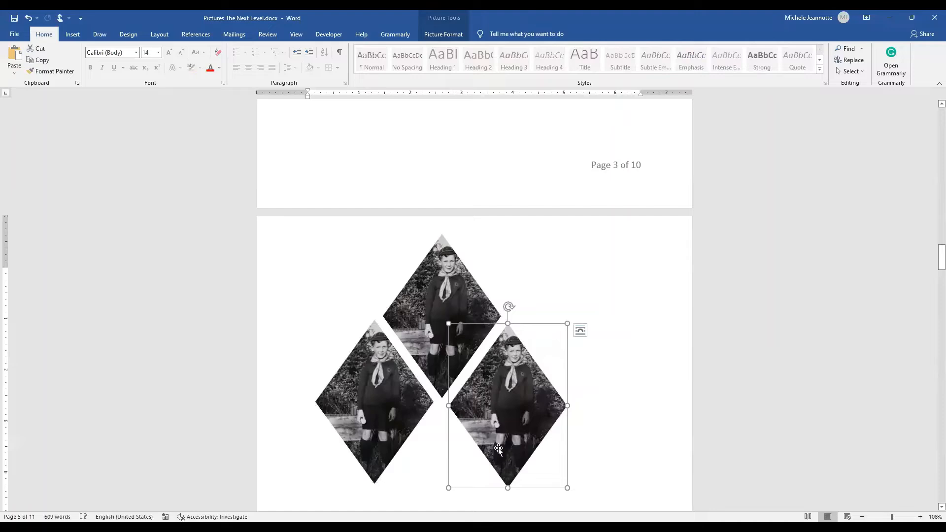
Add two more diamond photos, placing one at the right end of the lower row and the other as the upper row's second diamond
left_click(620, 476)
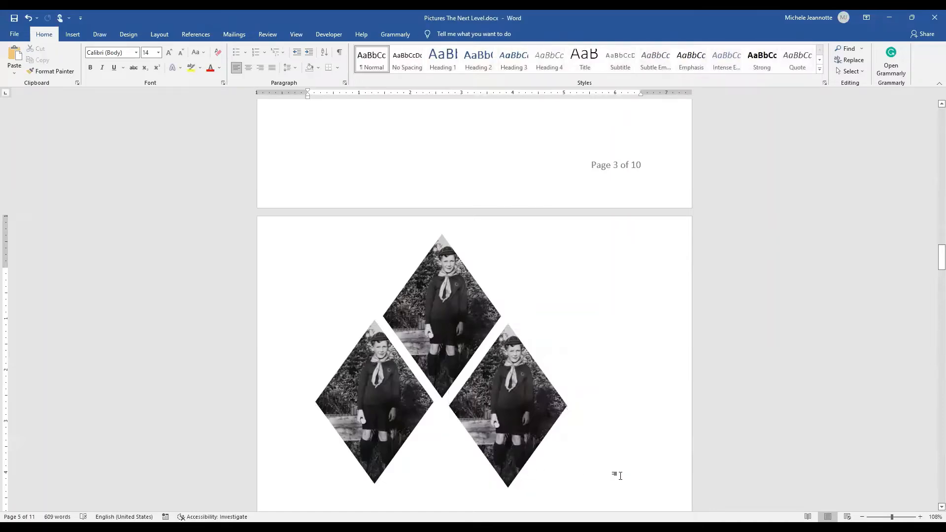
key("ctrl+v")
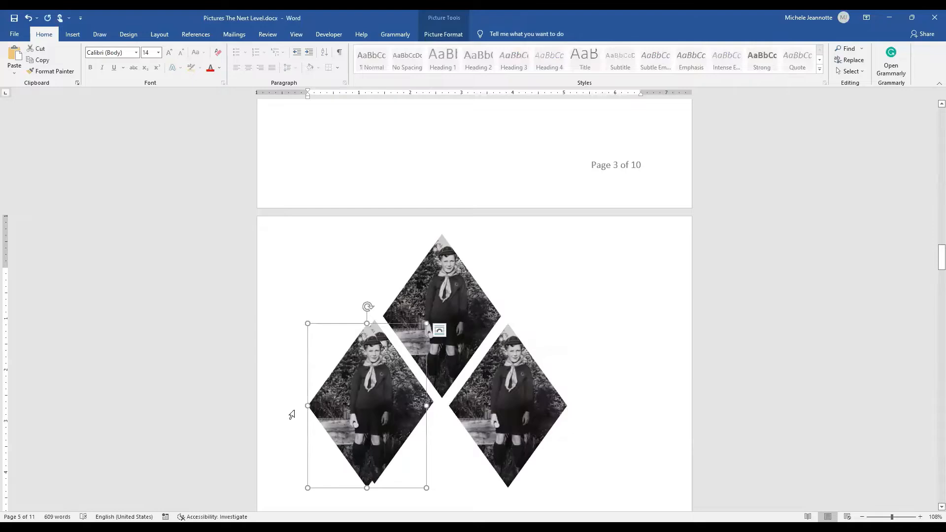
left_click_drag(350, 404, 612, 404)
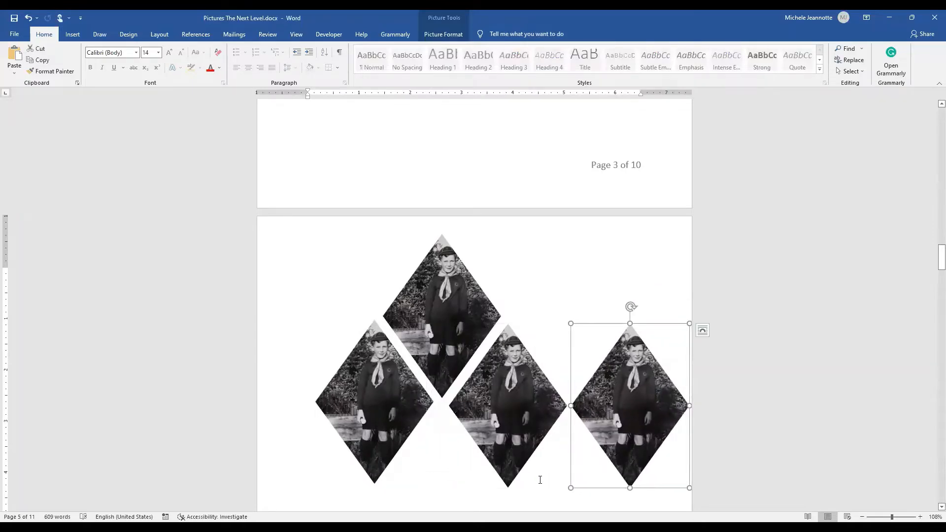
key("ctrl+z")
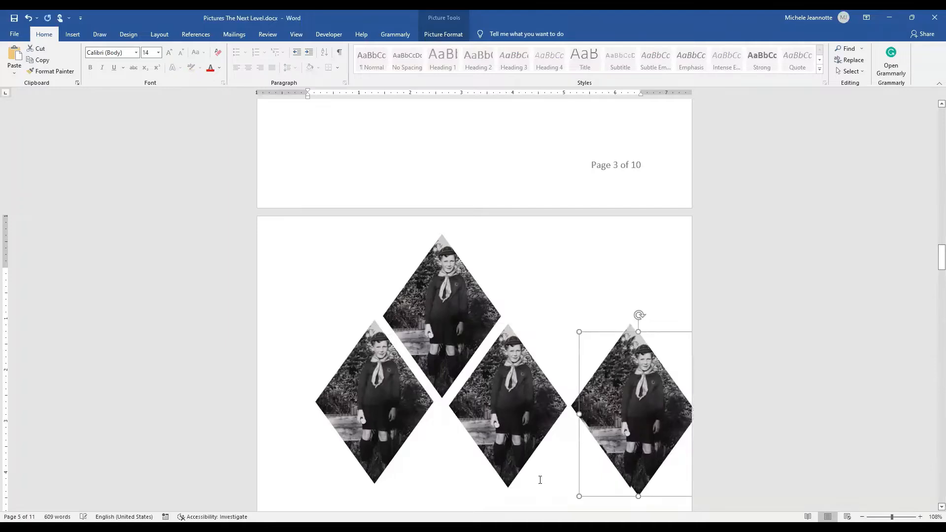
left_click_drag(639, 406, 571, 308)
Nudge the lower row's middle diamond and the upper row's right diamond slightly left to even the gaps, and deselect
left_click_drag(508, 453, 504, 450)
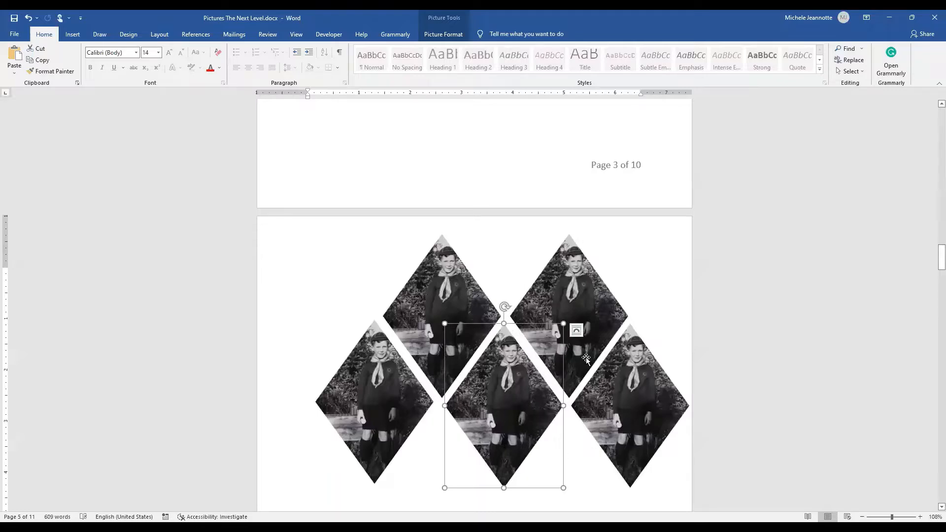
left_click(572, 339)
key("Left")
key("Left")
key("Left")
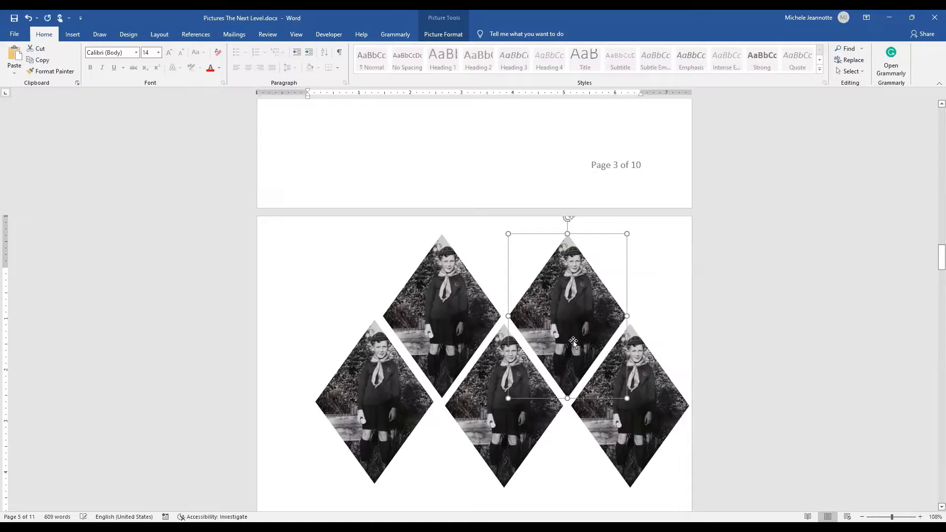
left_click(274, 296)
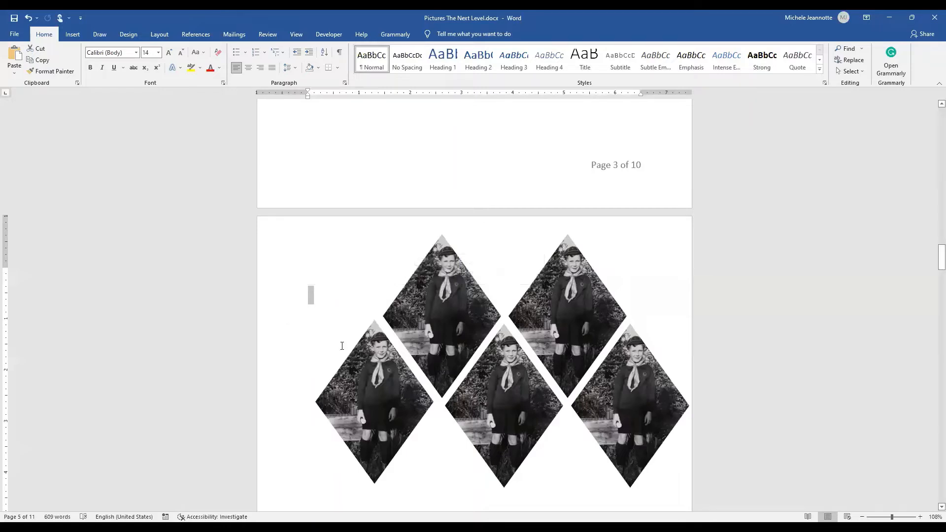
Replace the picture in the lower row's left diamond with Mom300dpi0006.jpg from the Other Source Files folder in Let's Write Pictures The Next Level
left_click(377, 401)
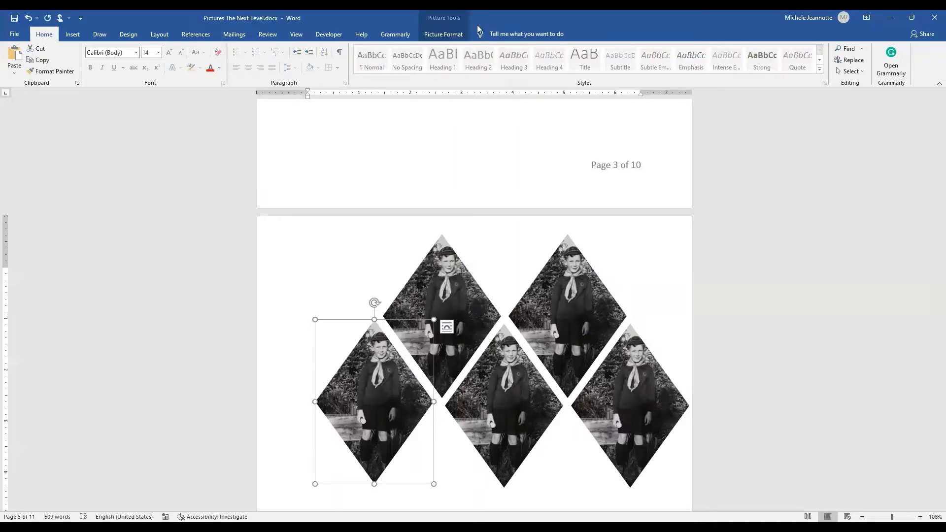
left_click(449, 38)
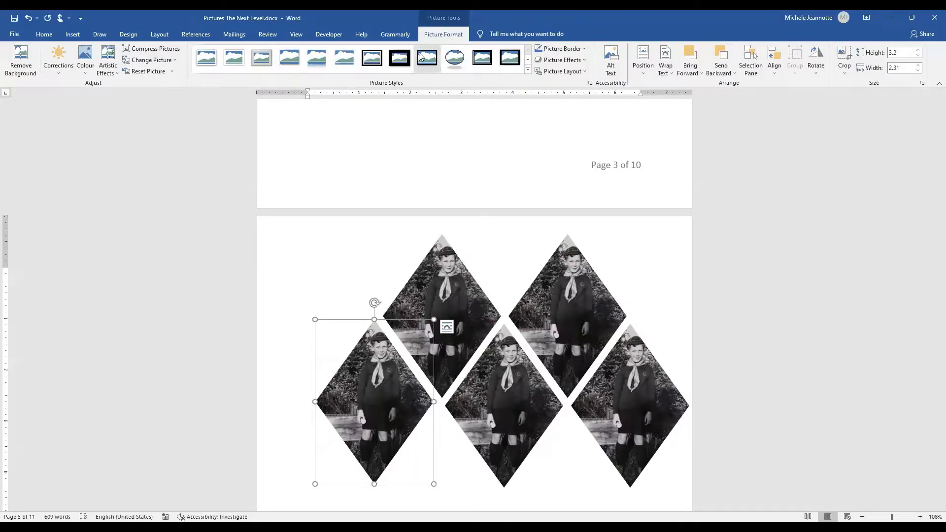
left_click(174, 61)
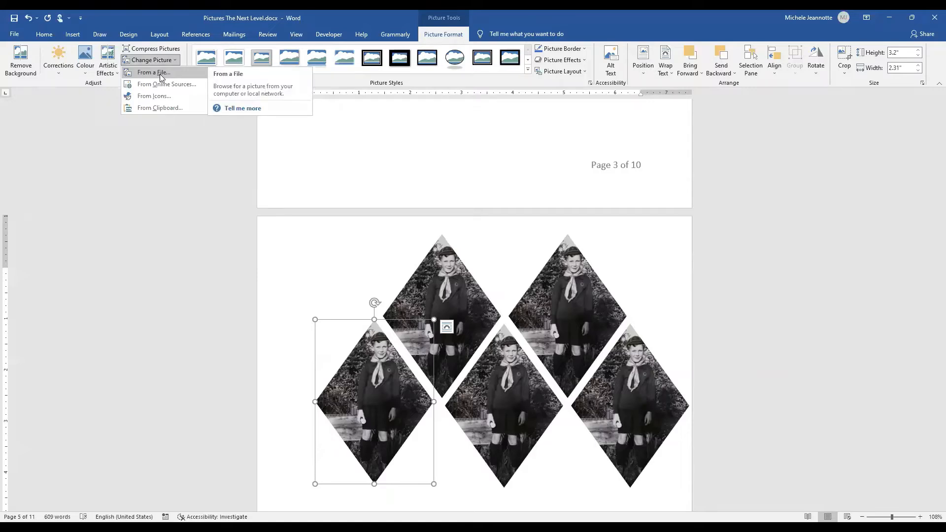
left_click(160, 74)
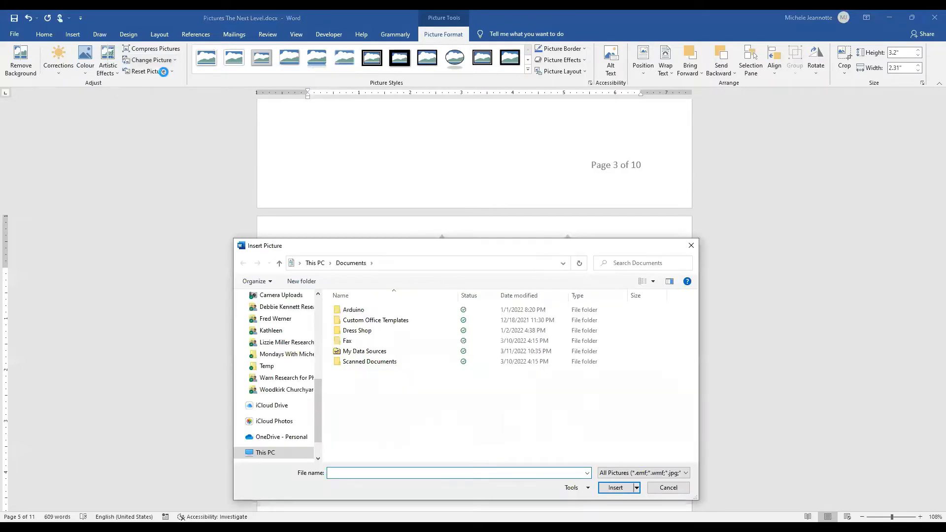
left_click_drag(319, 399, 320, 301)
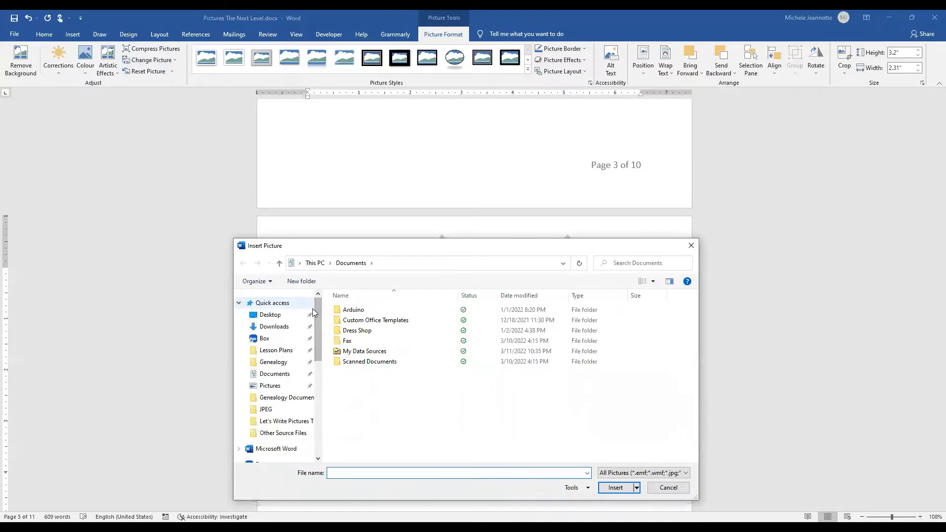
left_click(282, 425)
left_click(360, 310)
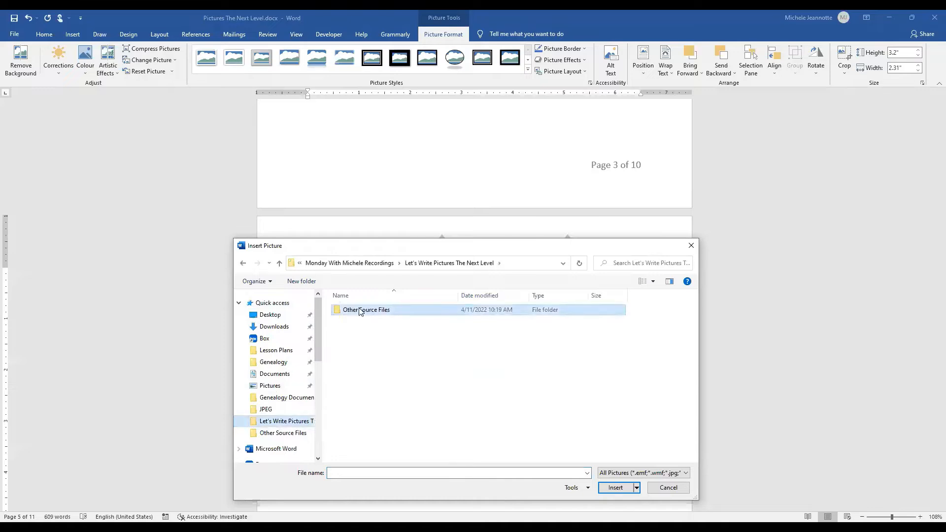
double_click(360, 310)
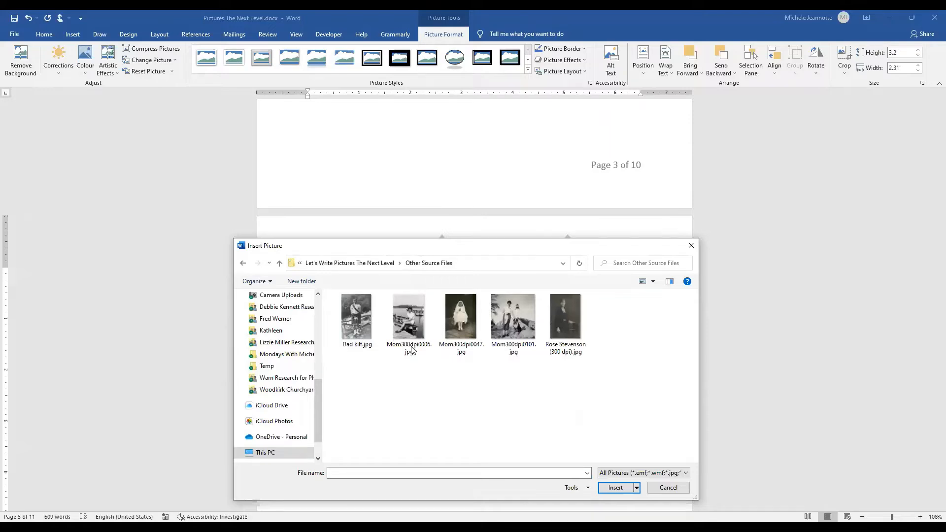
left_click(409, 325)
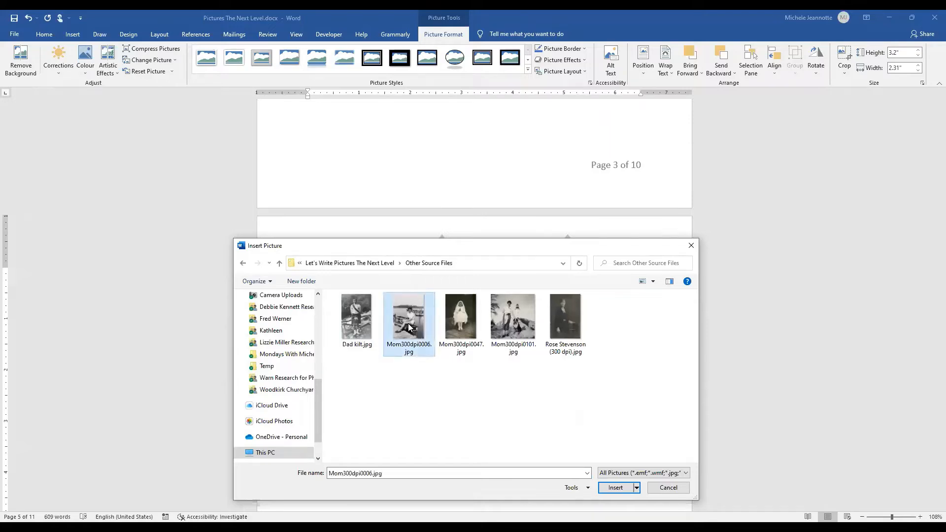
left_click(615, 487)
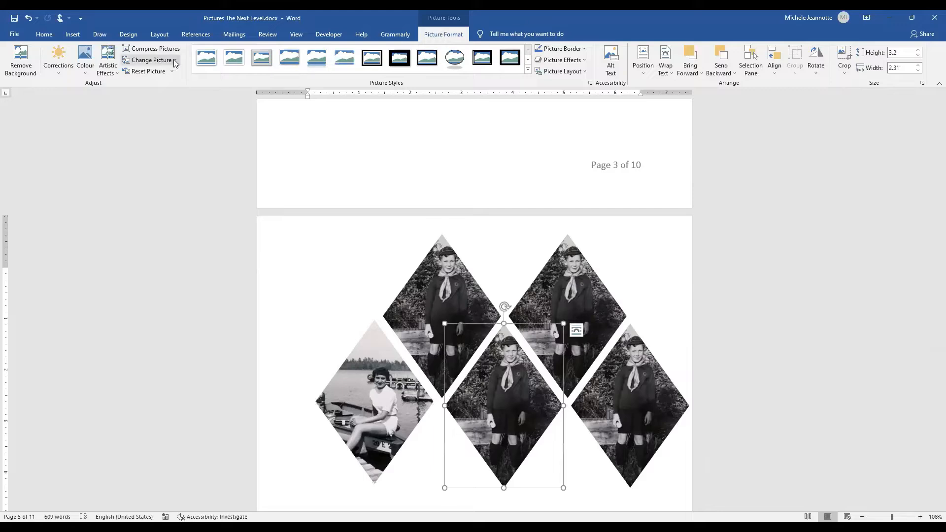
Replace the picture in the lower row's middle diamond with the file Mom300dpi0047.jpg
left_click(175, 61)
left_click(166, 74)
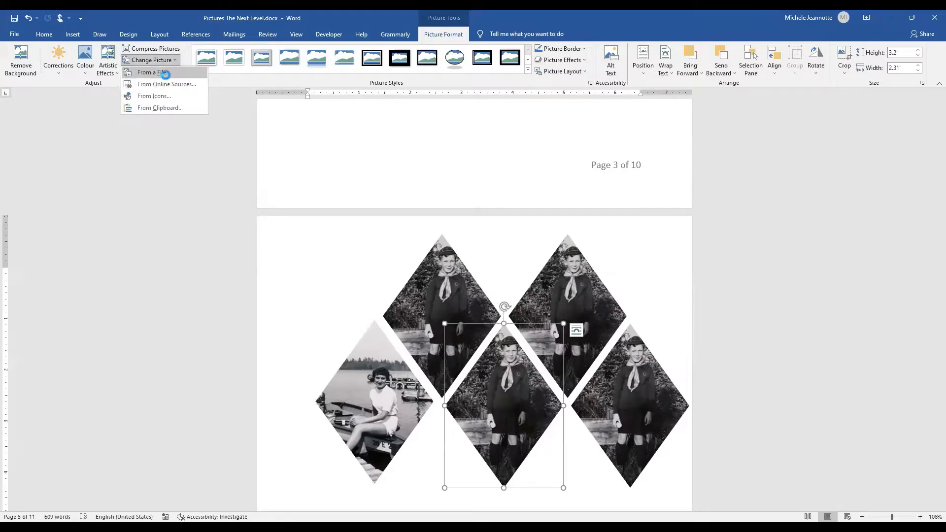
left_click(455, 327)
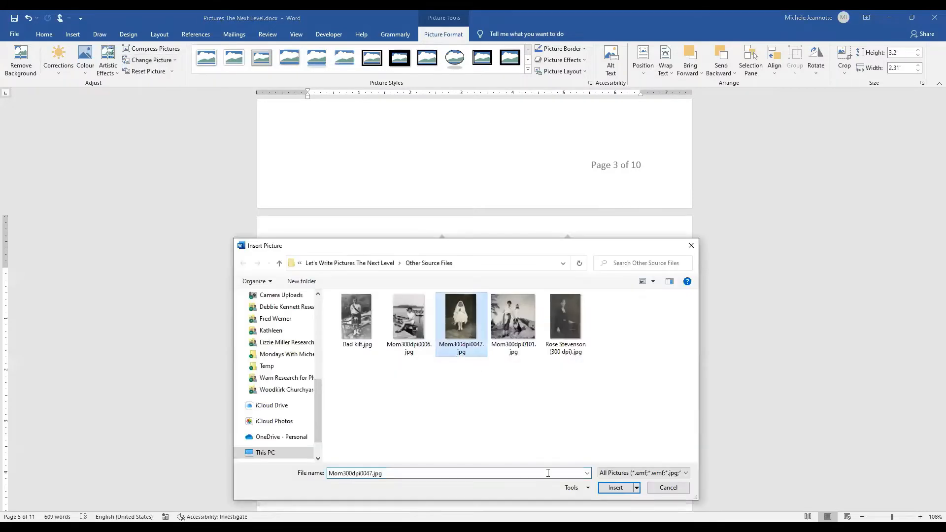
left_click(615, 487)
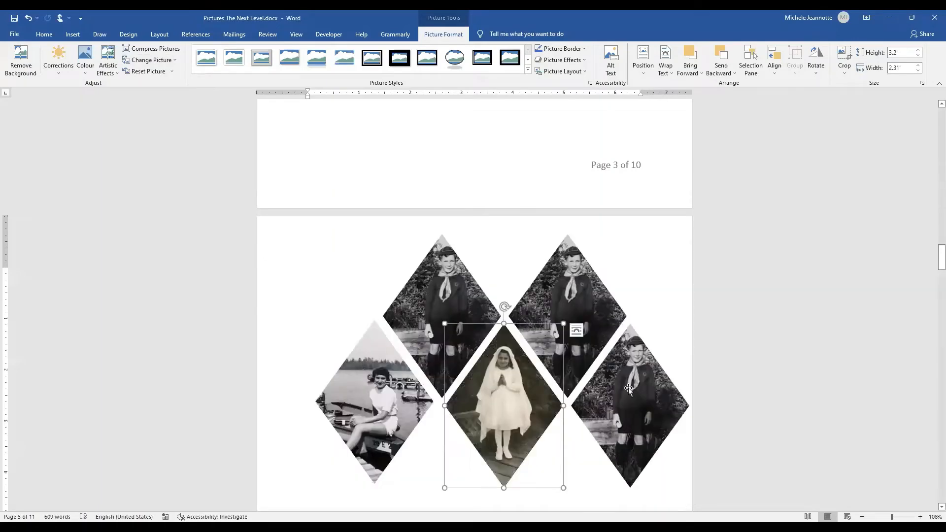
Replace the picture in the upper row's right diamond with the file Dad kilt.jpg
left_click(590, 301)
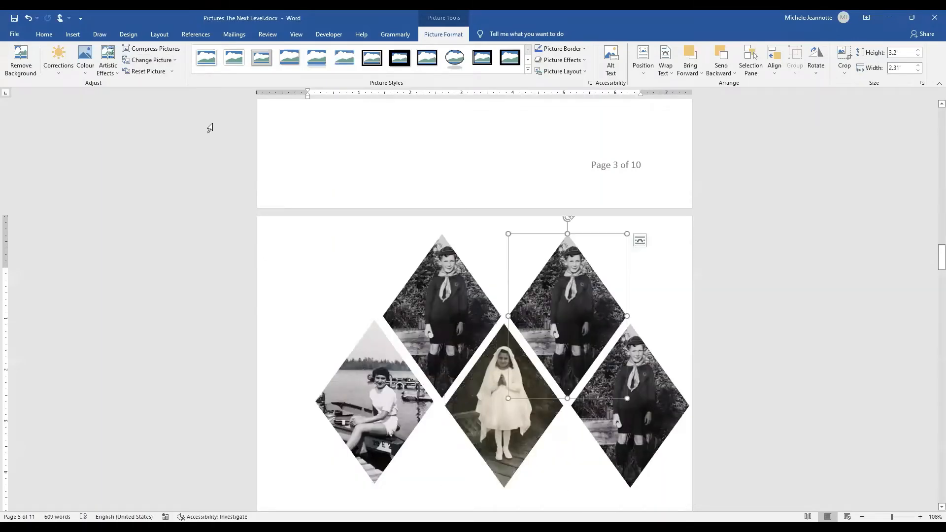
left_click(175, 60)
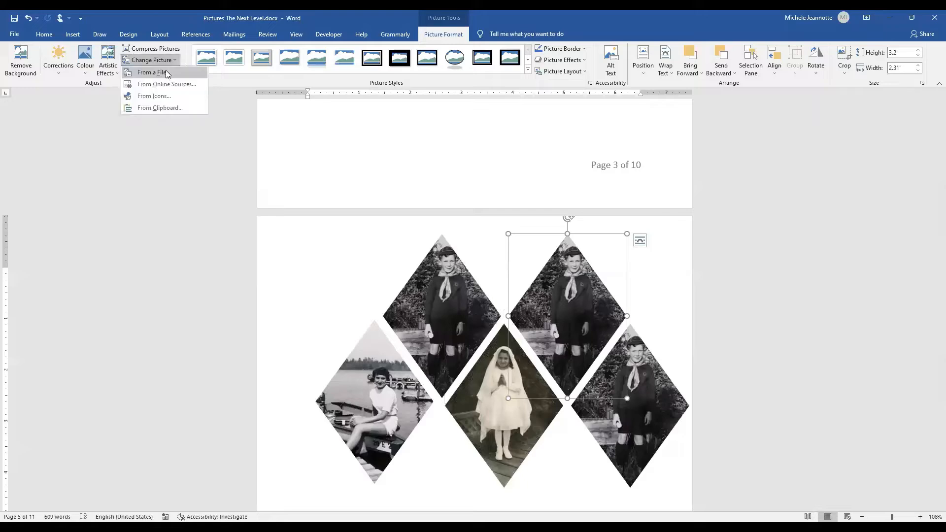
left_click(166, 72)
left_click(365, 317)
left_click(615, 487)
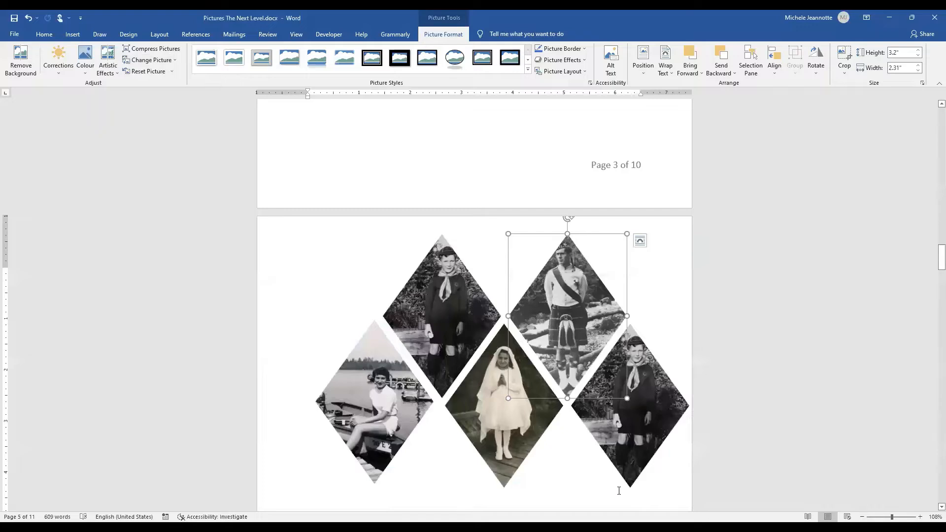
Replace the picture in the lower row's right diamond with Mom300dpi0101.jpg and deselect it
left_click(629, 423)
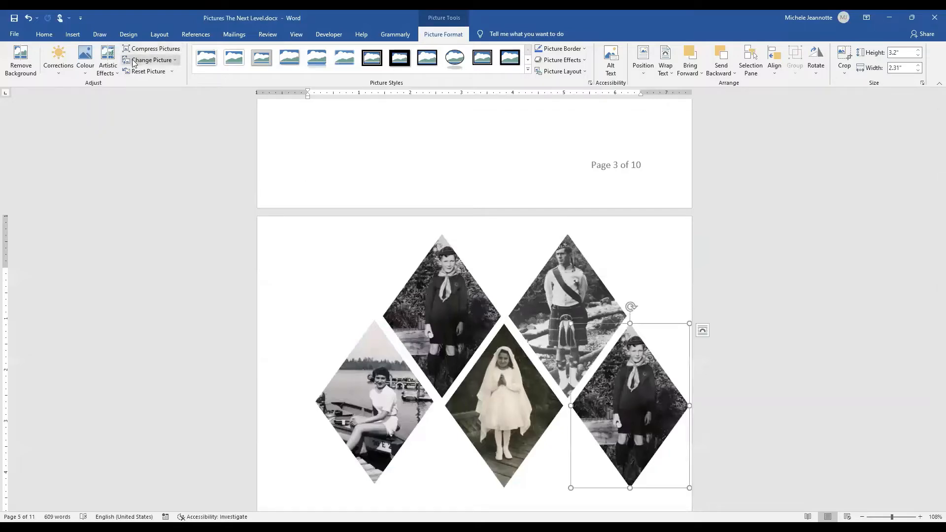
left_click(151, 60)
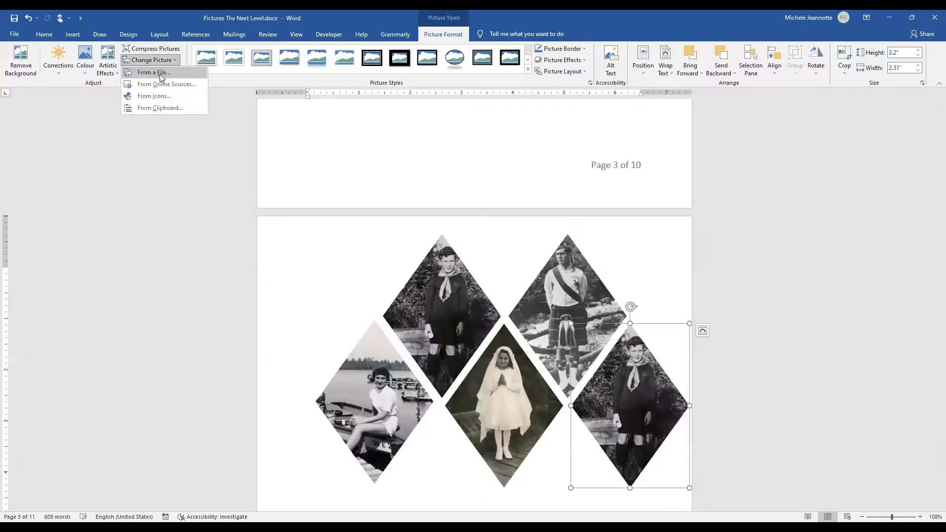
left_click(158, 73)
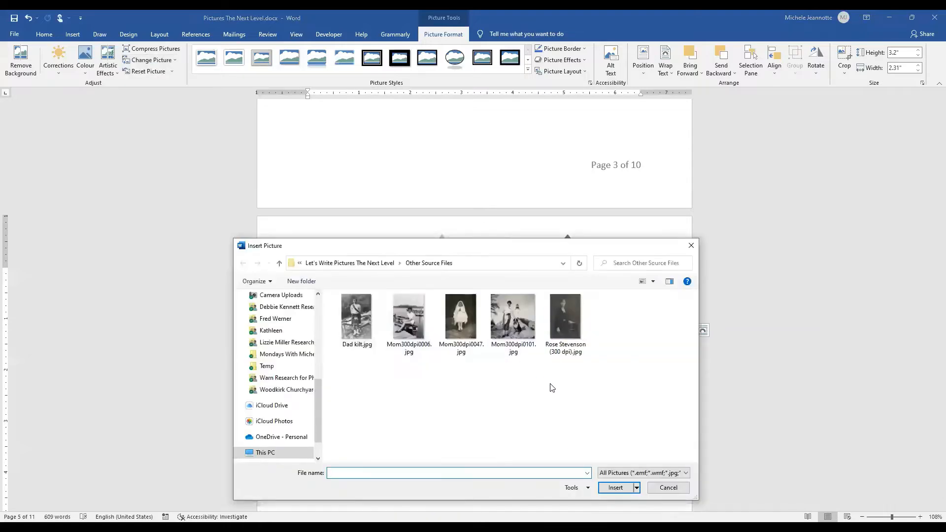
left_click(525, 334)
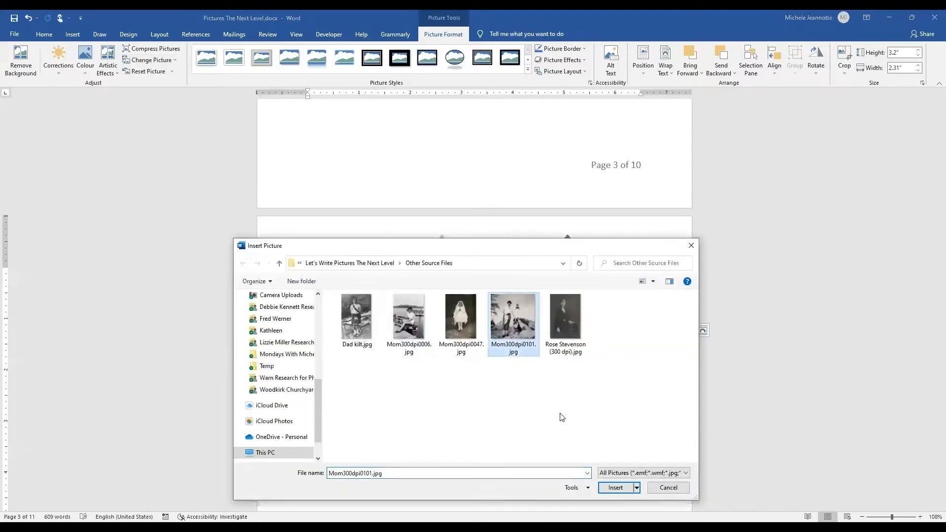
left_click(616, 488)
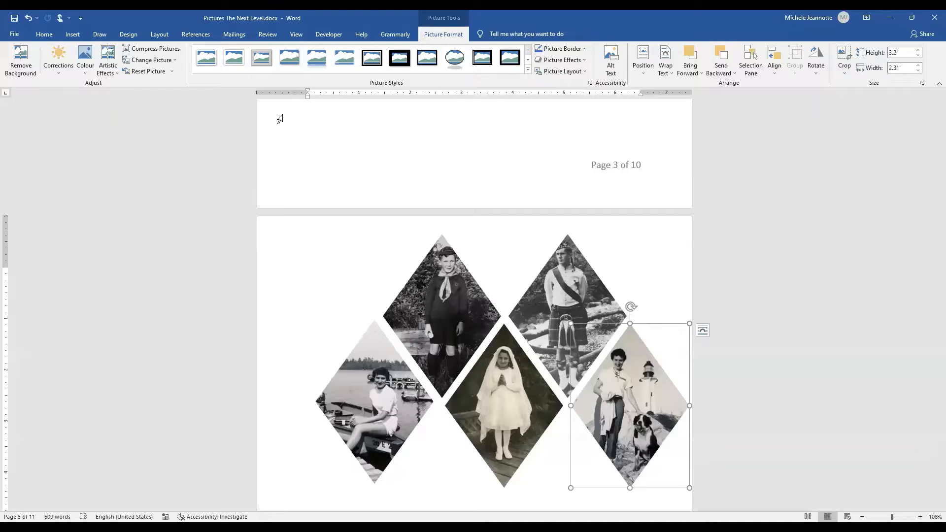
left_click(350, 274)
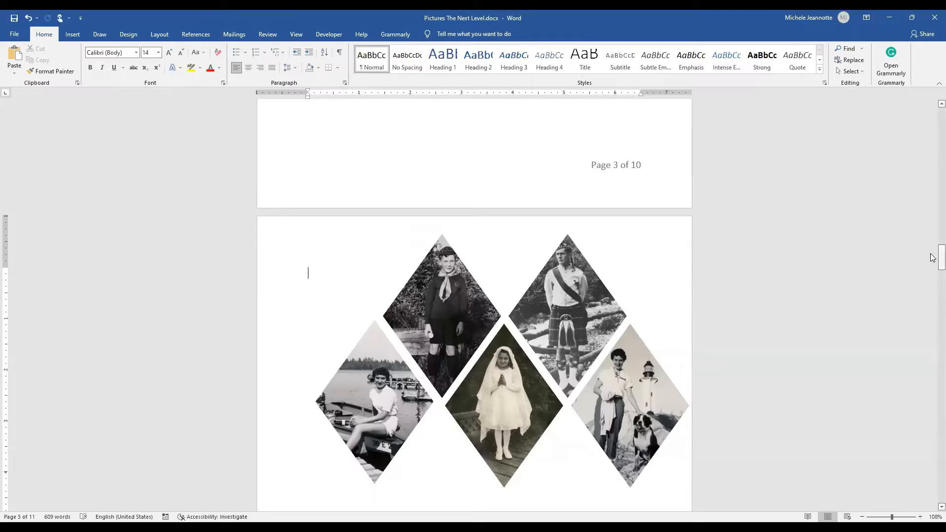
In the Adding Frames section, examine the picture border colour and weight options for the upper-right diamond of the Family is Everything layout
key("Down")
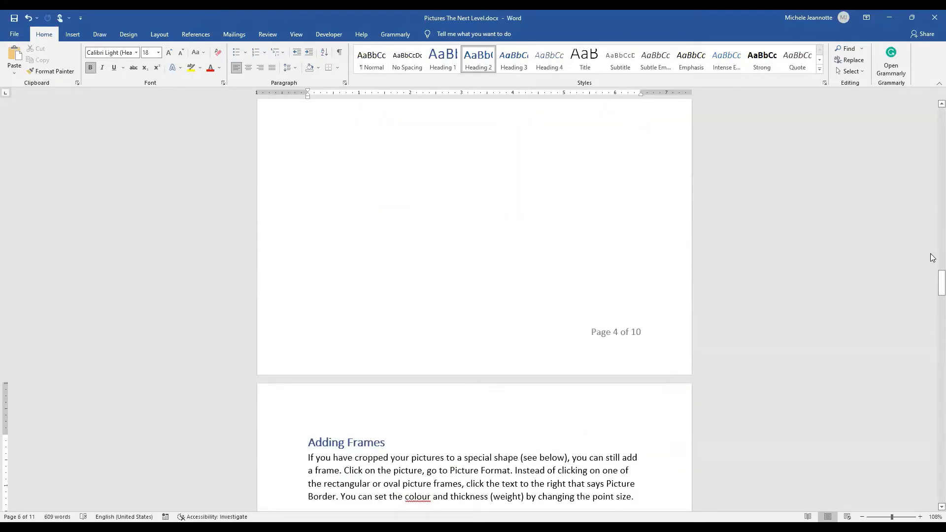
key("Page_Down")
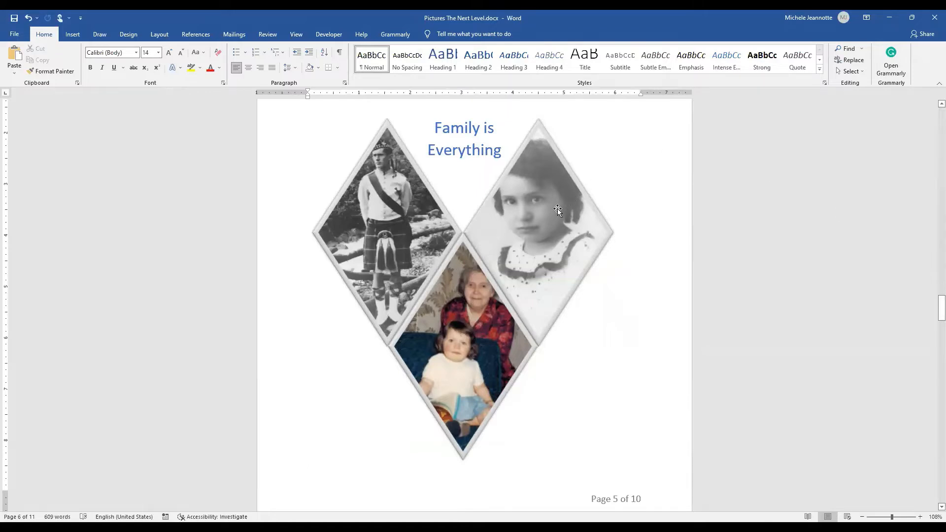
left_click(546, 219)
left_click(546, 218)
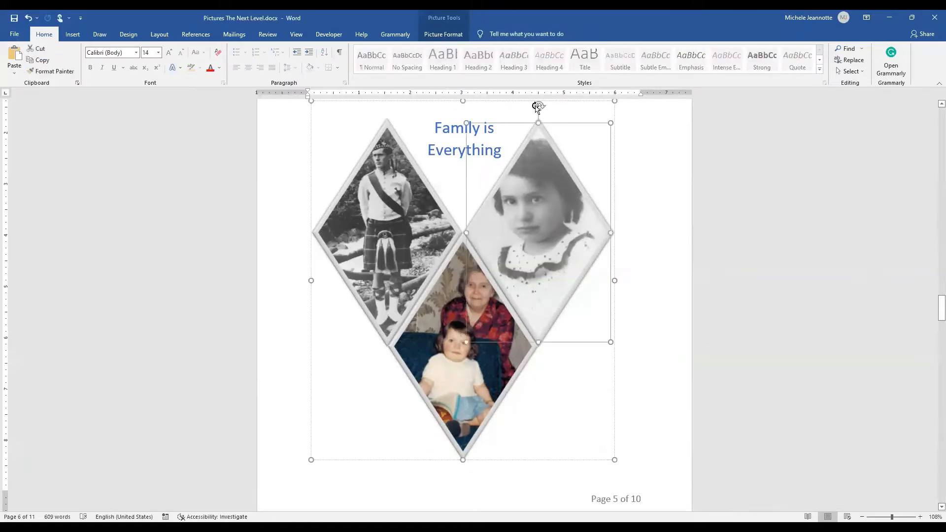
left_click(440, 36)
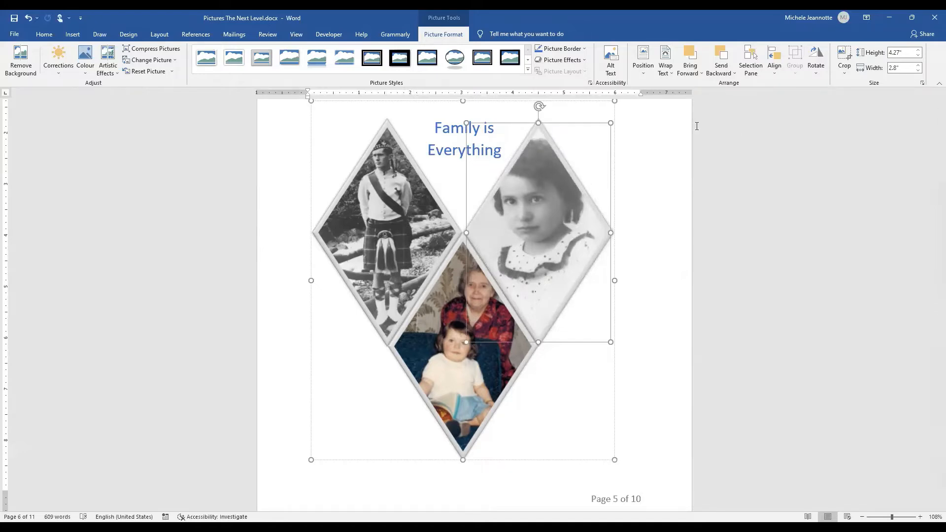
left_click(585, 49)
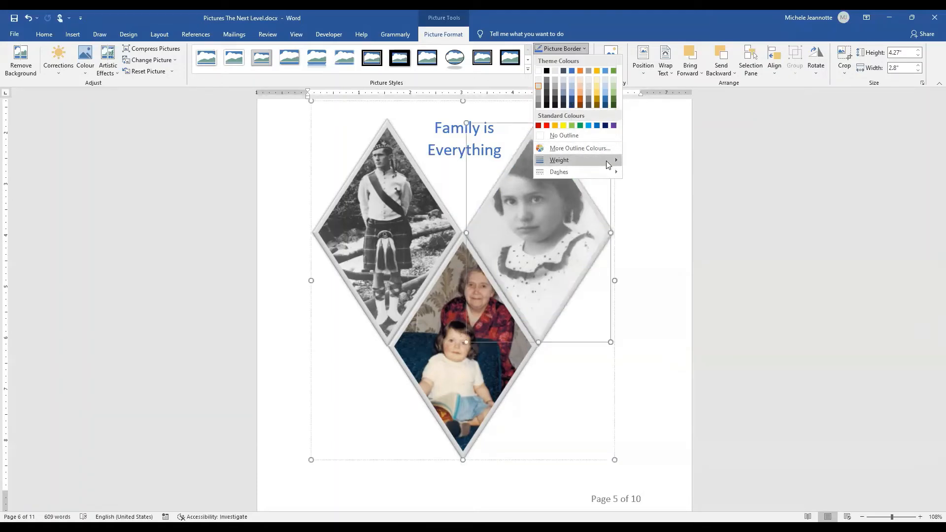
mouse_move(615, 160)
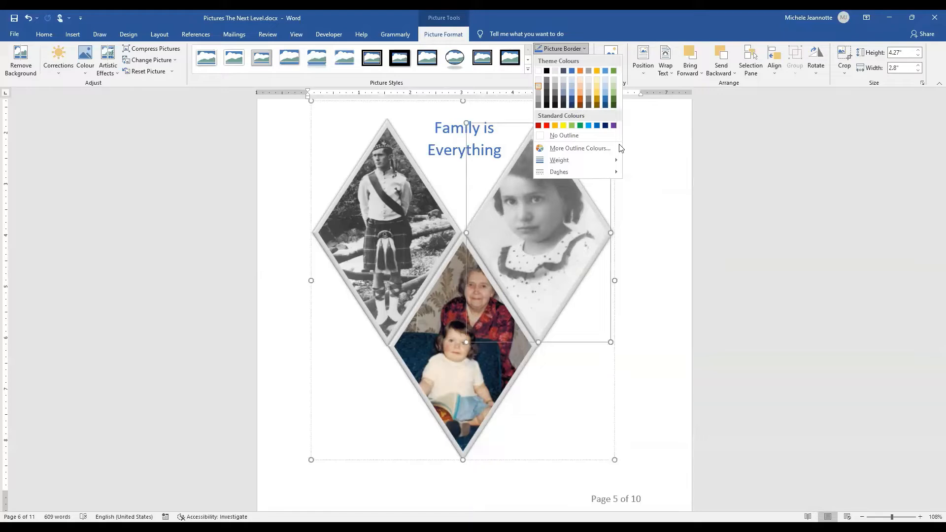
left_click(625, 111)
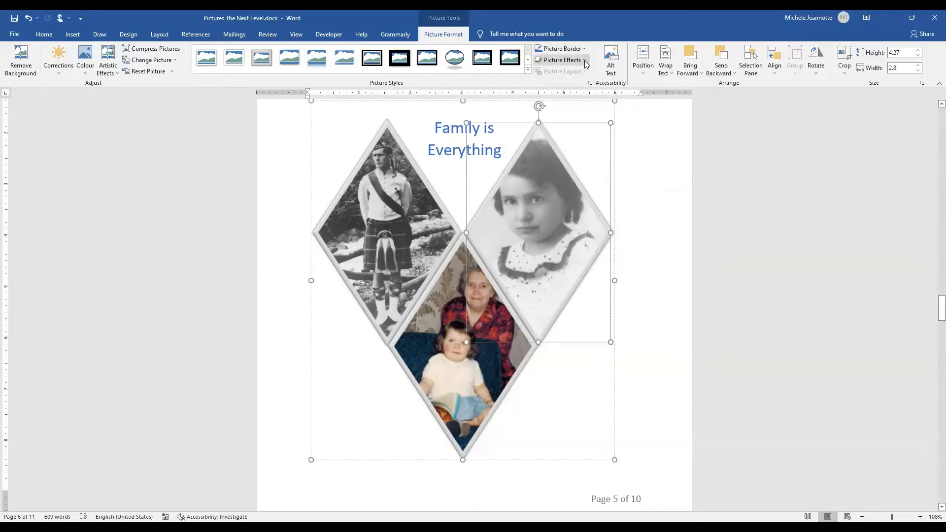
Examine the bevel picture effects available for the framed girl's diamond picture without applying one, and deselect the layout
left_click(584, 60)
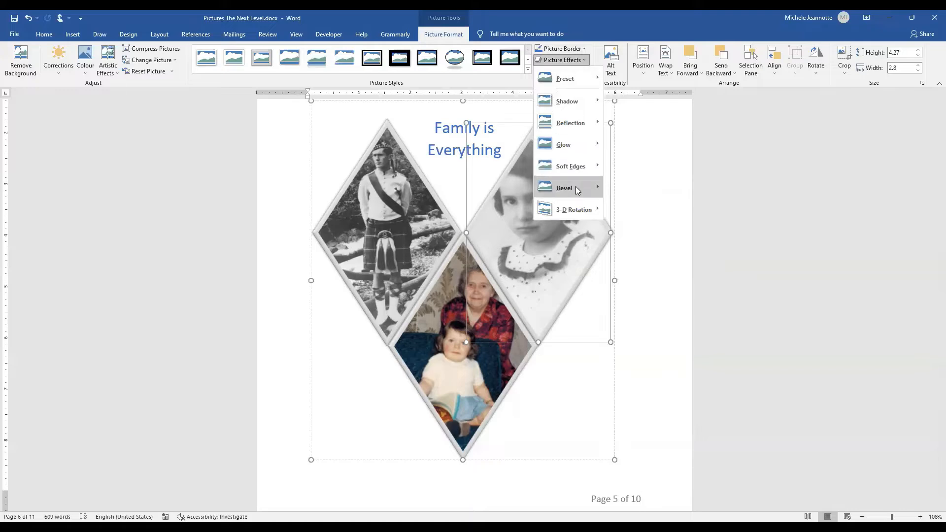
mouse_move(577, 190)
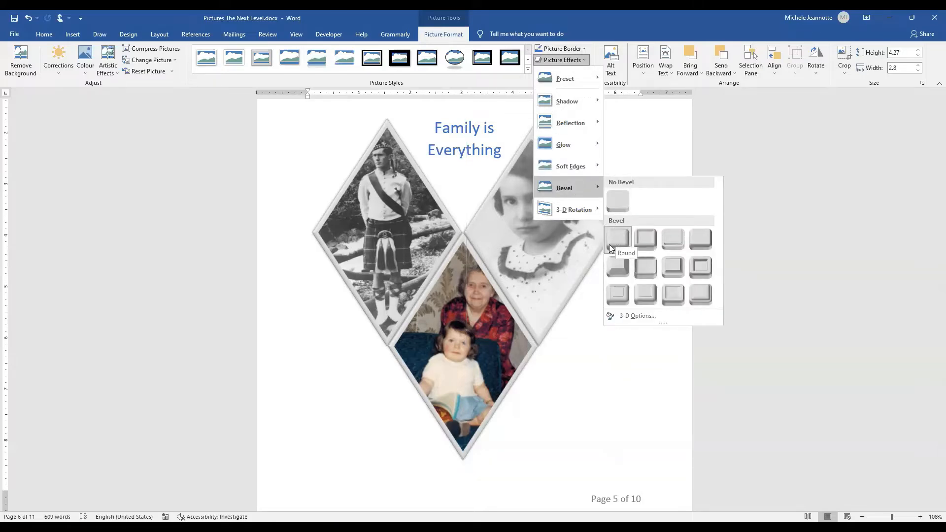
left_click(673, 364)
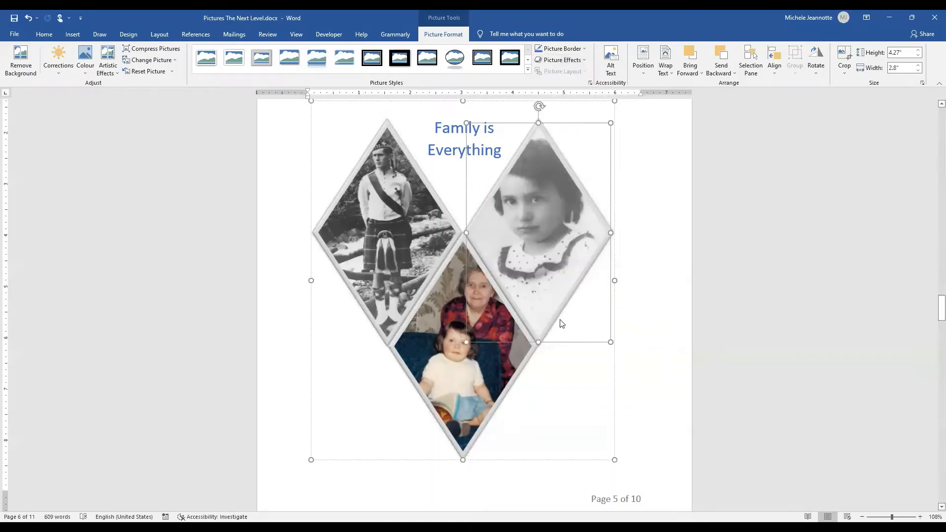
left_click(664, 156)
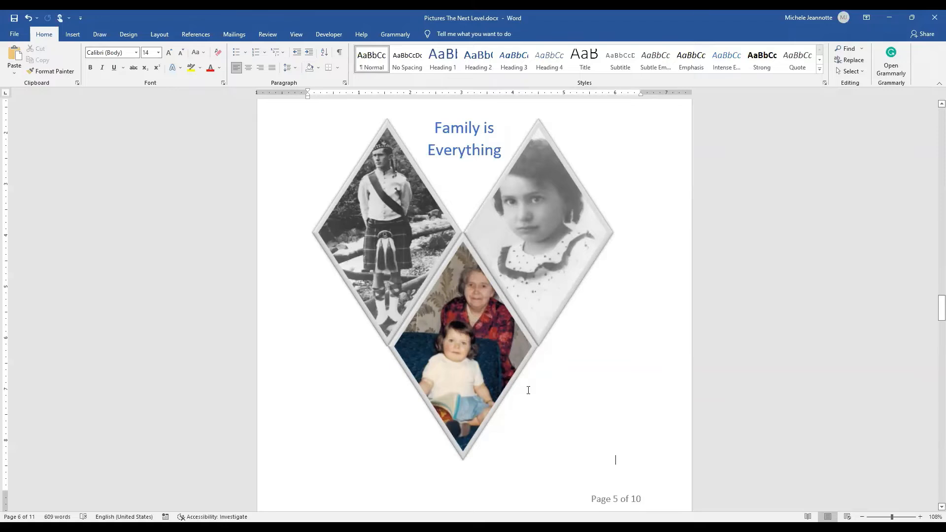
left_click(611, 390)
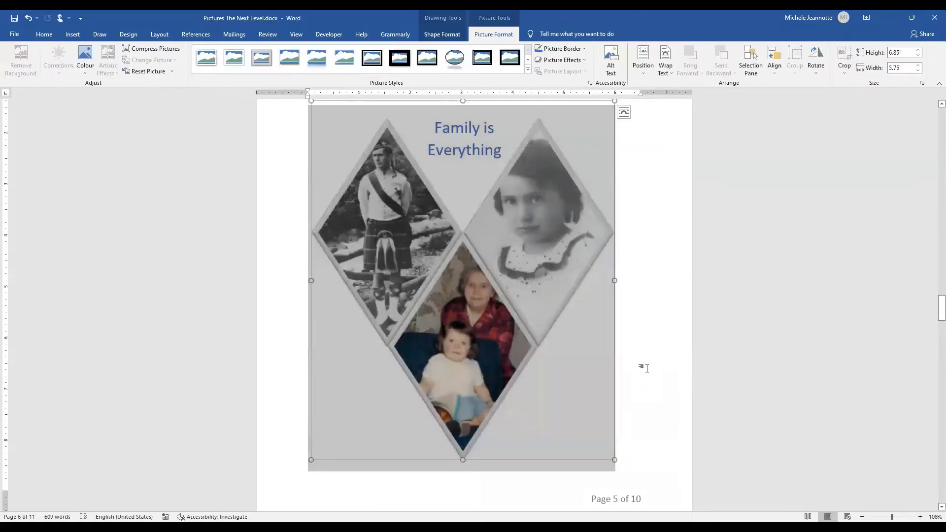
left_click(647, 369)
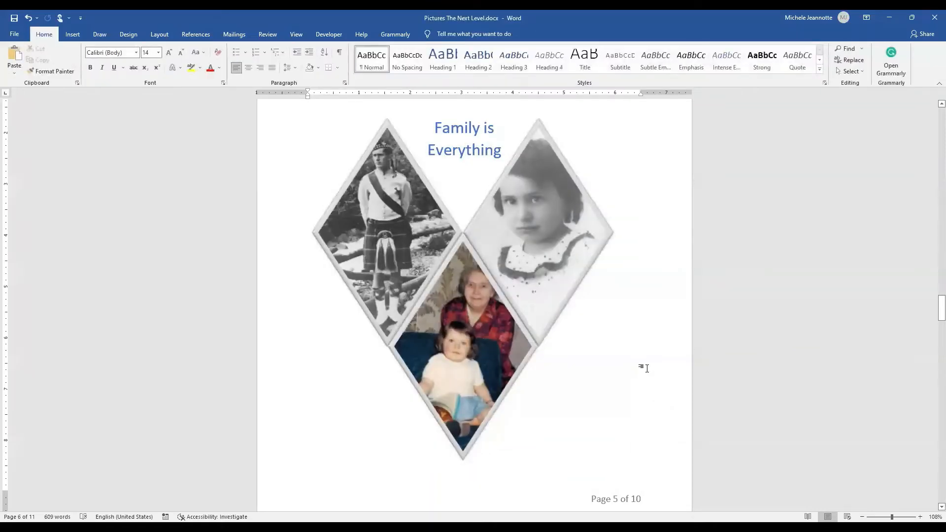
Review the Changing the Picture section and its My Mother diamond layout
scroll(647, 368, "down", 10)
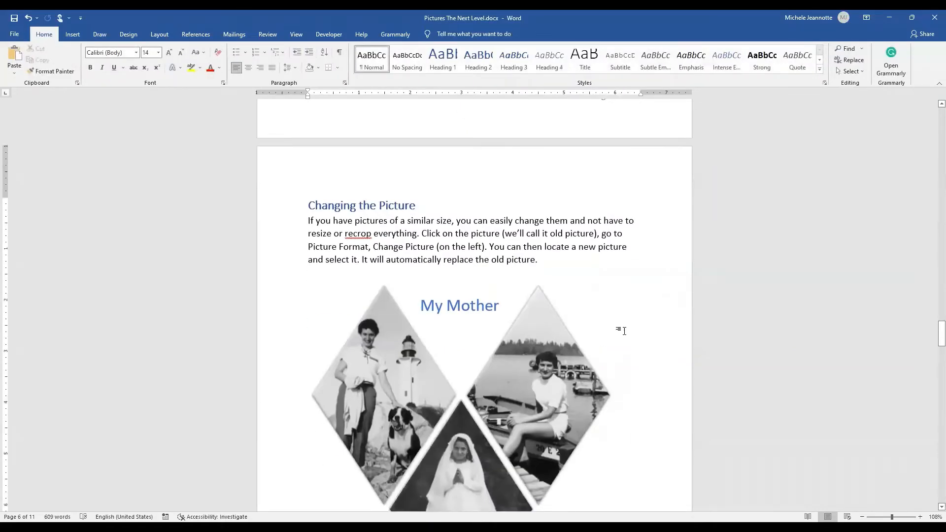
scroll(619, 319, "down", 3)
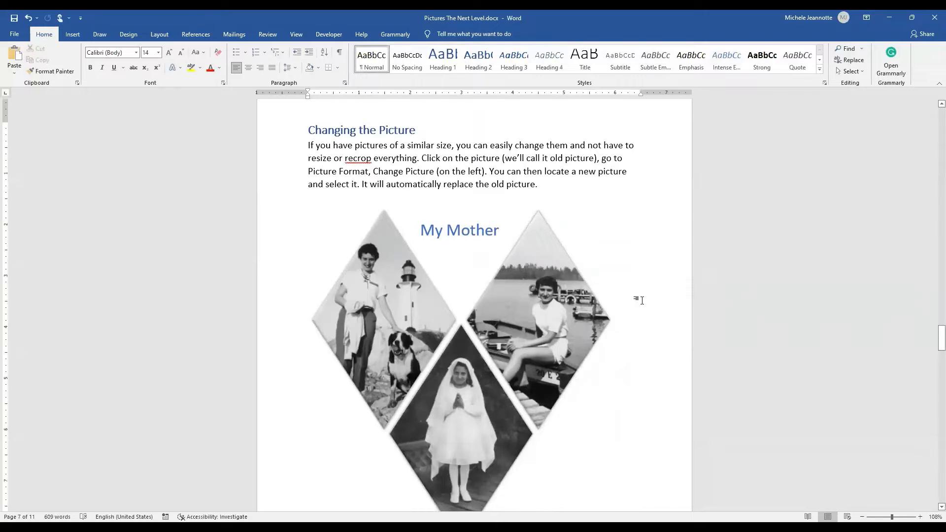
scroll(640, 301, "down", 1)
scroll(639, 299, "down", 3)
scroll(633, 291, "up", 1)
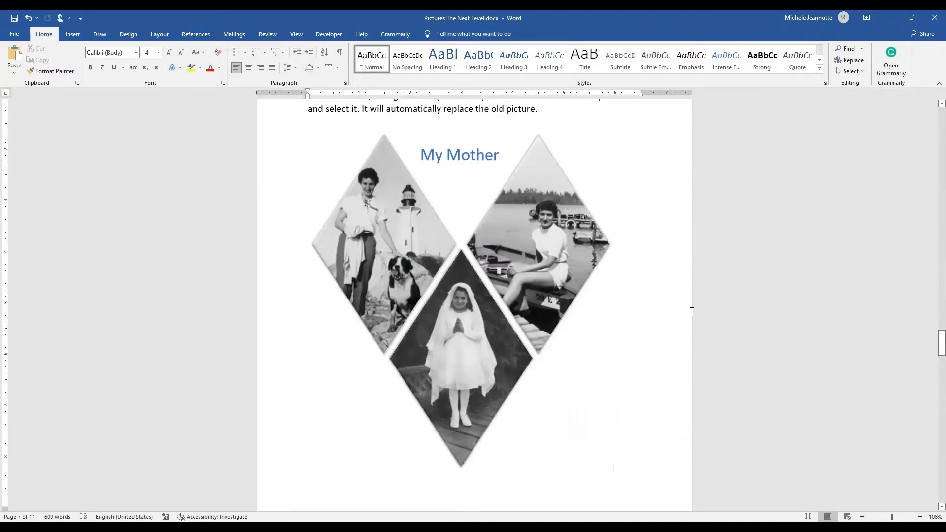
Examine the Removing Background comparison table, enlarging the first row's pictures to 200% view
key("Page_Down")
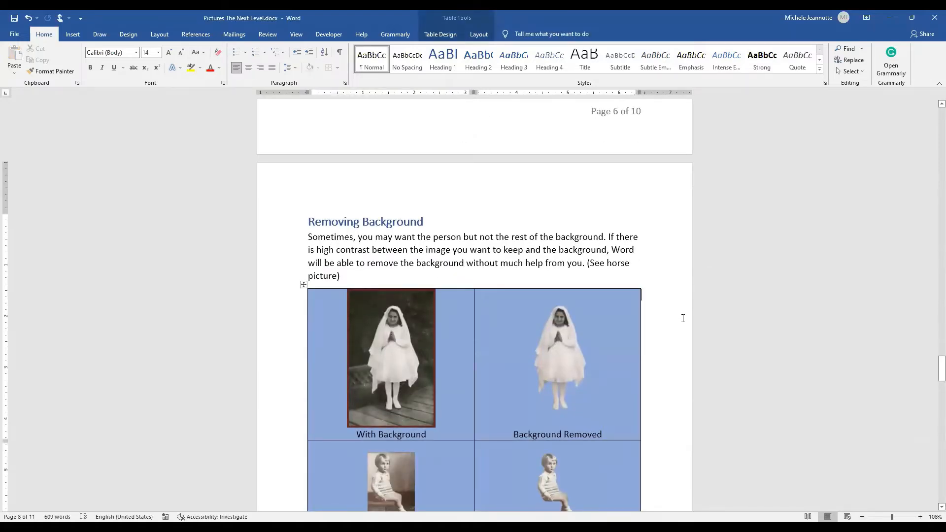
scroll(683, 319, "down", 1)
scroll(683, 318, "down", 1)
scroll(683, 318, "down", 3)
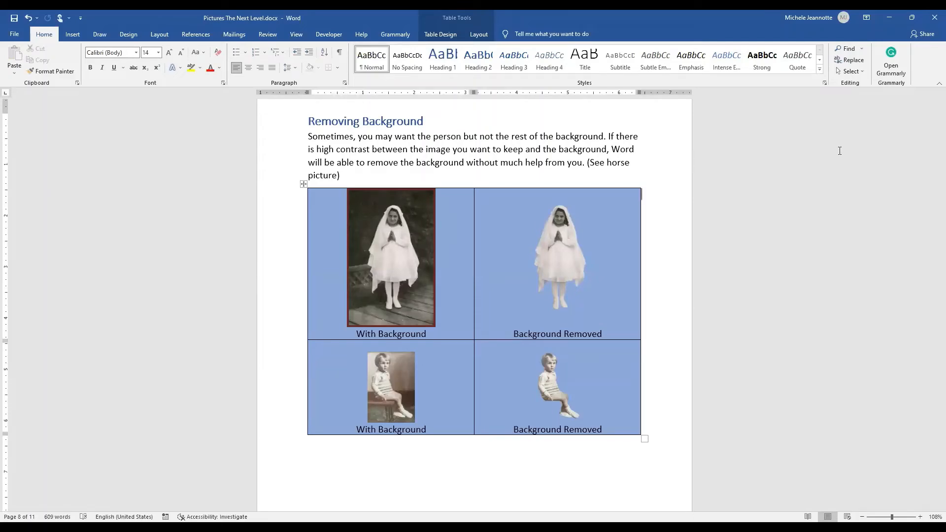
scroll(920, 506, "up", 4)
scroll(919, 507, "up", 5)
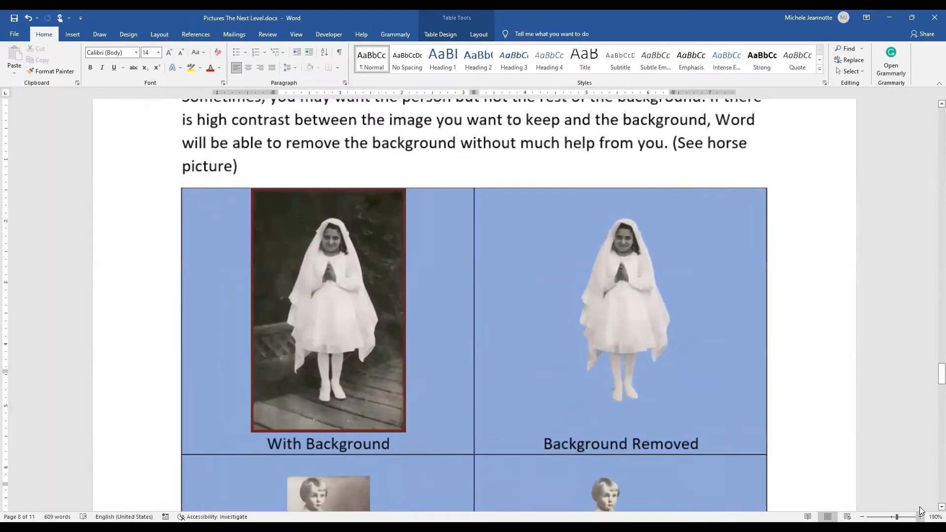
scroll(919, 507, "up", 1)
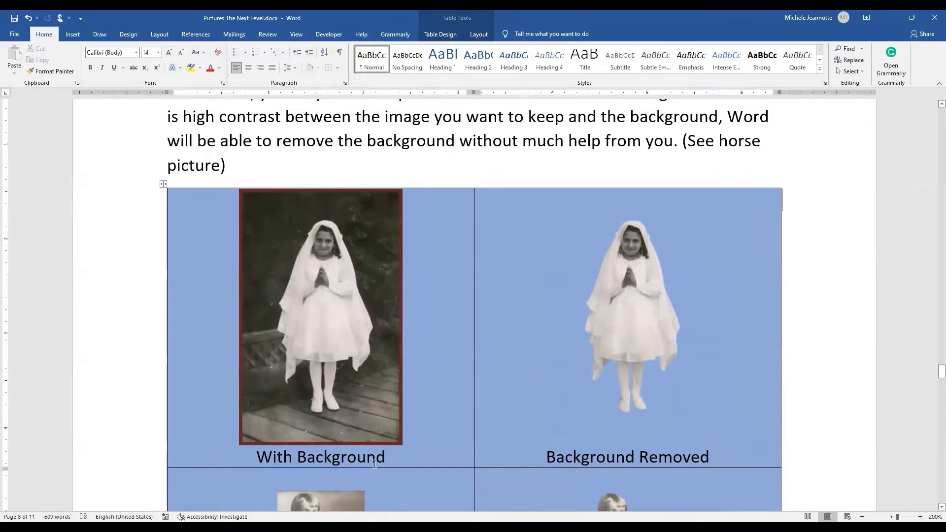
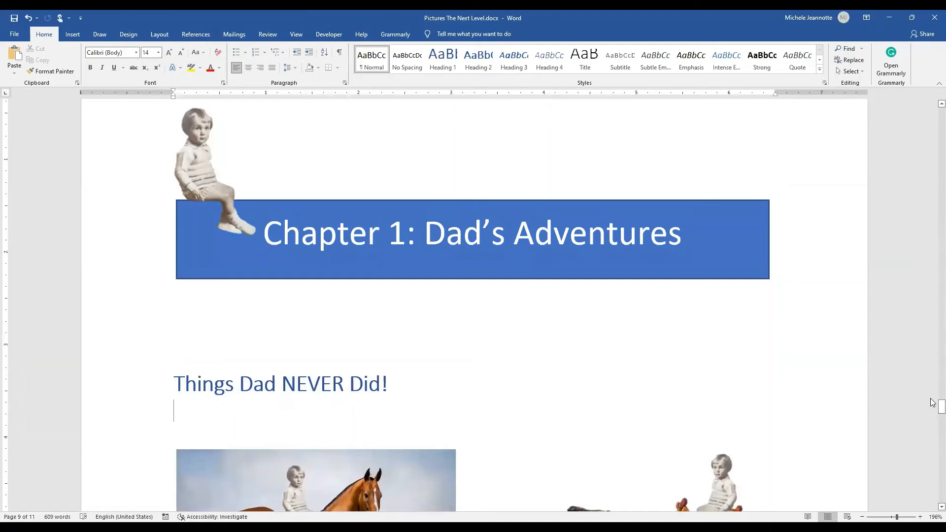
Inspect the cut-out child picture overlapping the Chapter 1: Dad's Adventures banner in the Using 'Remove Background' in Layouts section
left_click_drag(932, 405, 933, 397)
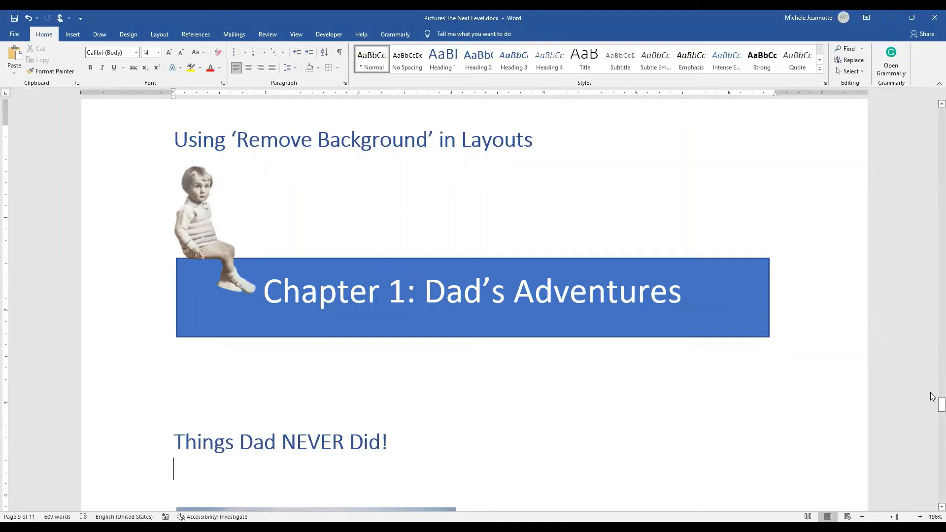
left_click(202, 232)
left_click_drag(225, 220, 199, 228)
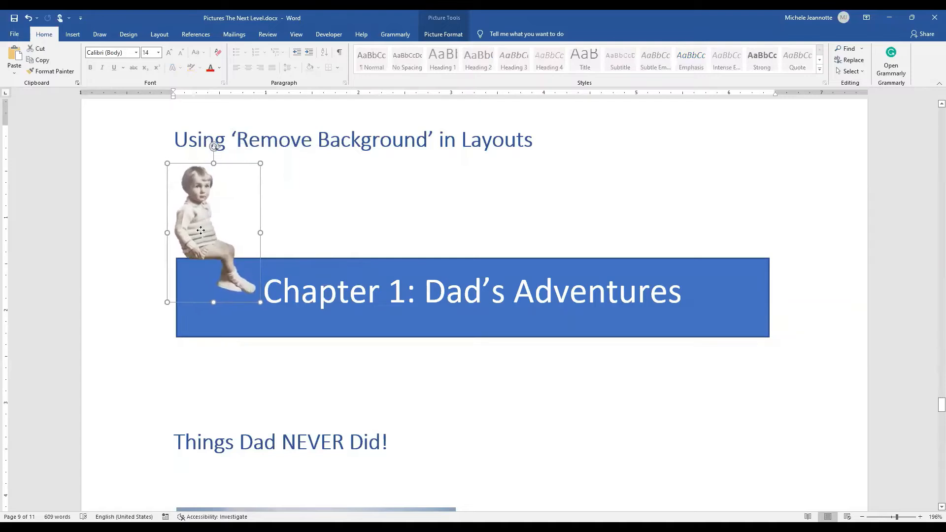
left_click(366, 403)
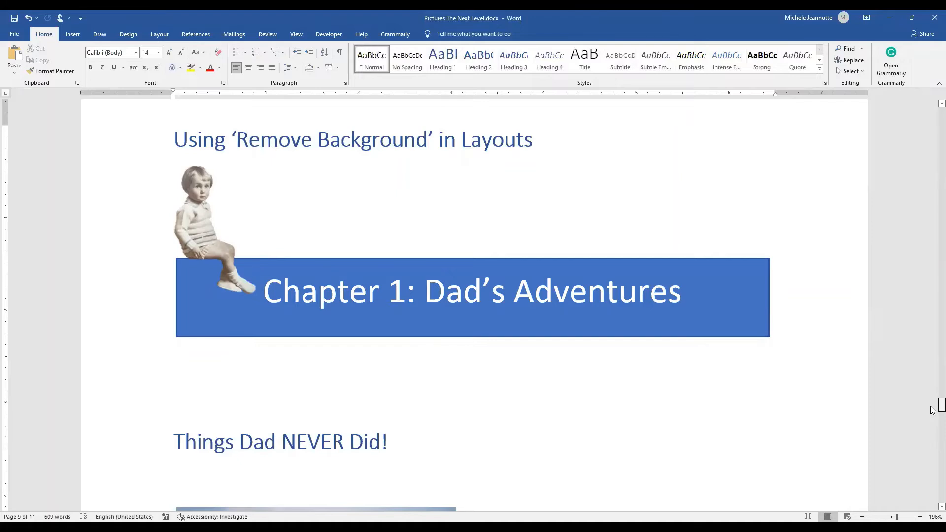
Inspect the separate pictures in the horse and camel composites under Things Dad NEVER Did!, and go on to the Rotating Pictures and Shapes section
left_click_drag(933, 411, 932, 421)
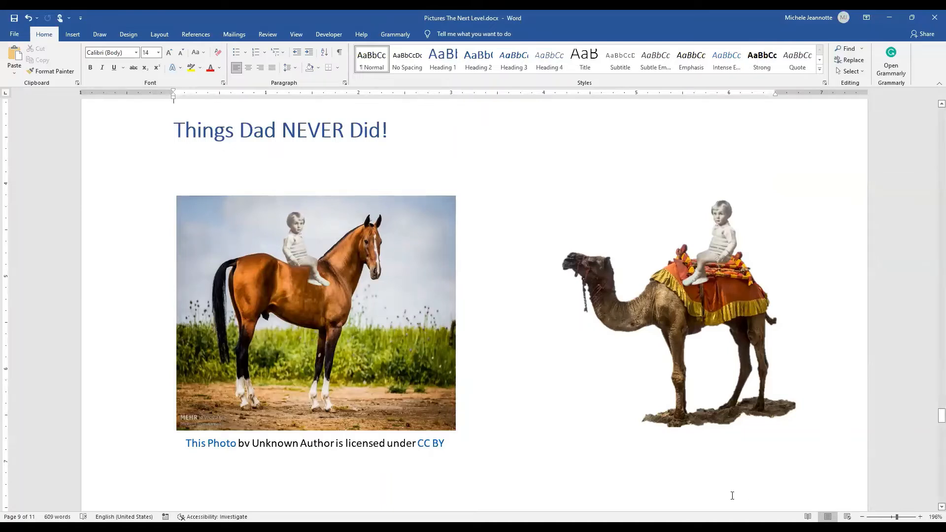
left_click(299, 252)
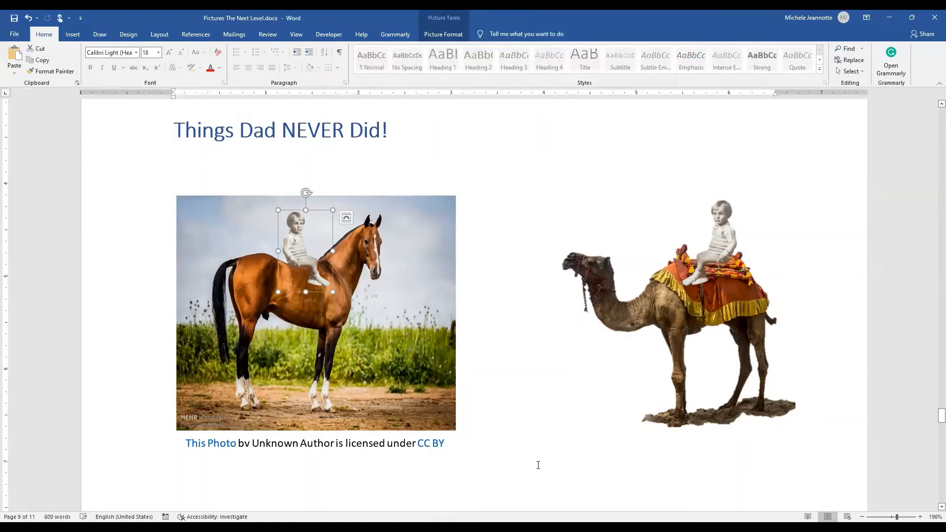
left_click(661, 318)
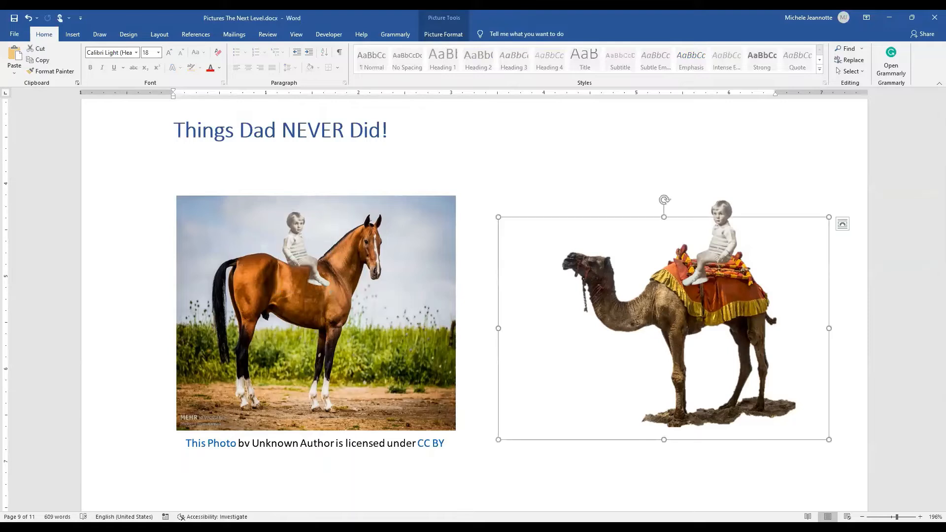
left_click(720, 235)
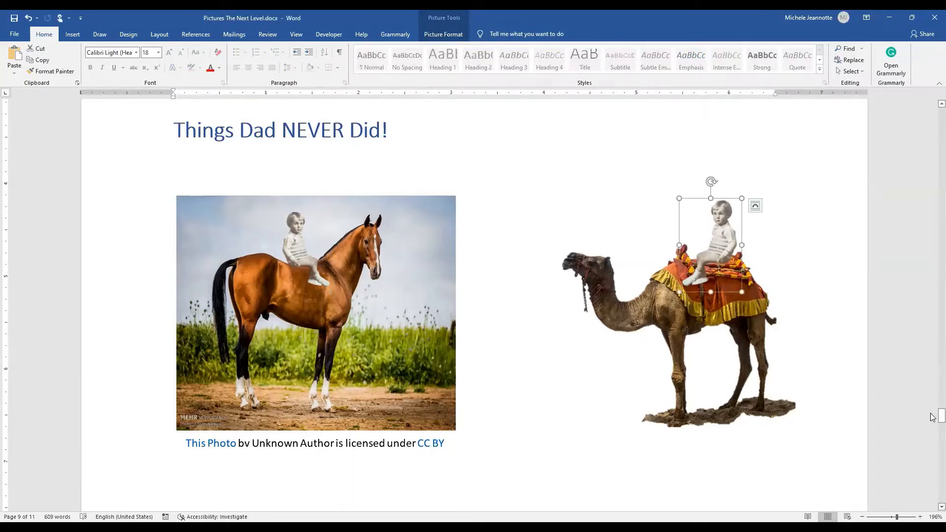
left_click_drag(933, 417, 932, 433)
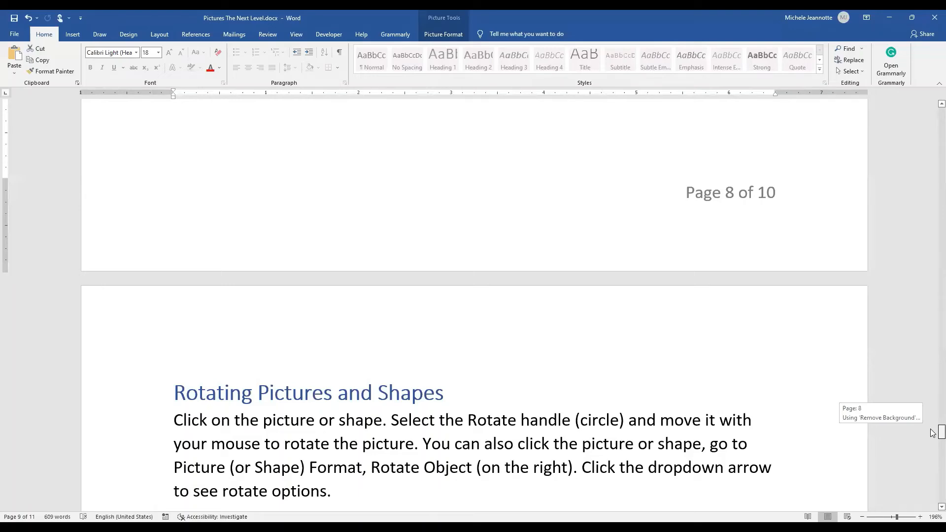
Rotate the child picture lying on the framed camel slightly in the Rotating Pictures and Shapes section
left_click_drag(932, 434, 932, 416)
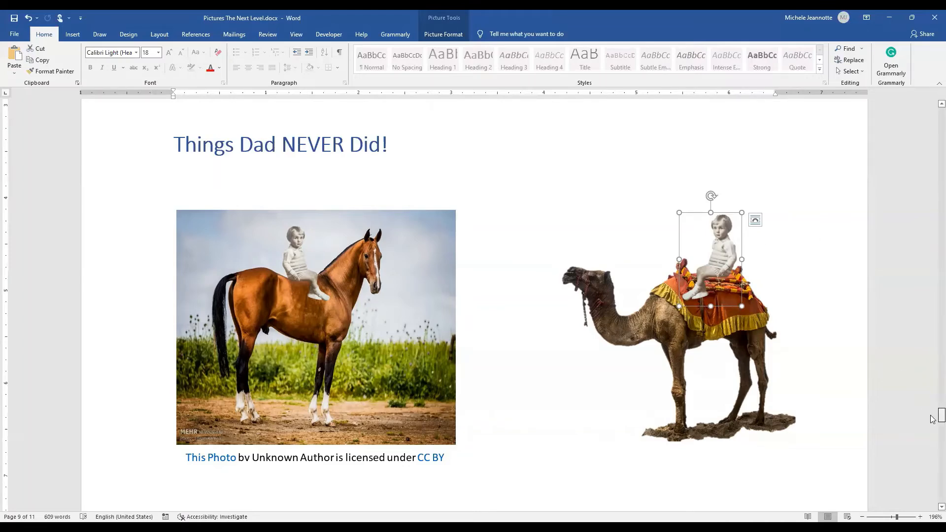
left_click_drag(933, 419, 933, 441)
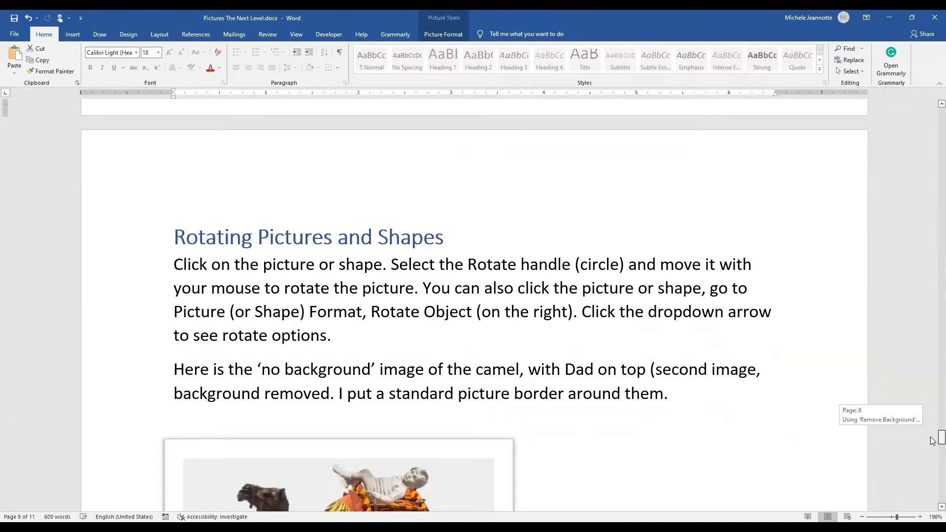
left_click_drag(932, 441, 933, 449)
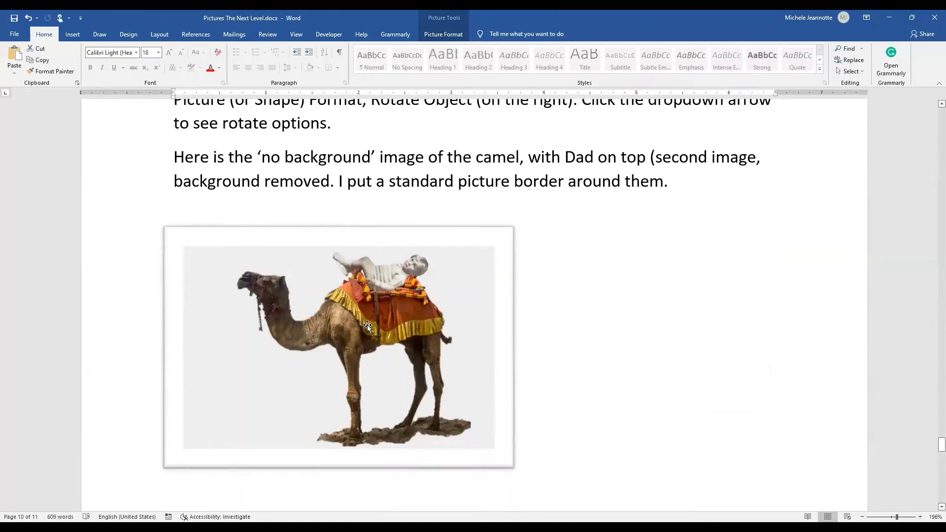
left_click(387, 274)
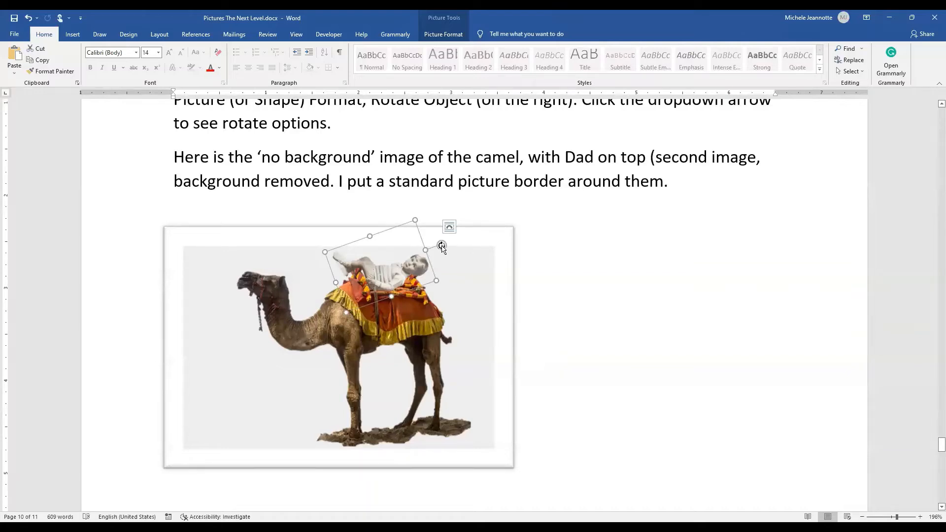
mouse_move(442, 244)
left_mouse_down()
mouse_move(424, 211)
mouse_move(377, 198)
mouse_move(407, 211)
mouse_move(430, 251)
left_mouse_up()
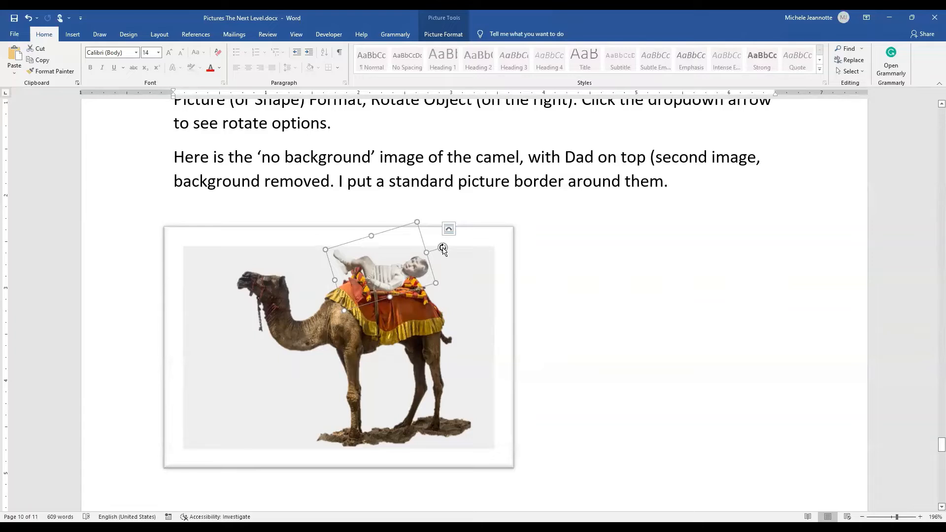
mouse_move(443, 249)
left_mouse_down()
mouse_move(424, 207)
mouse_move(376, 219)
mouse_move(362, 253)
mouse_move(345, 251)
mouse_move(394, 207)
mouse_move(416, 212)
mouse_move(437, 247)
left_mouse_up()
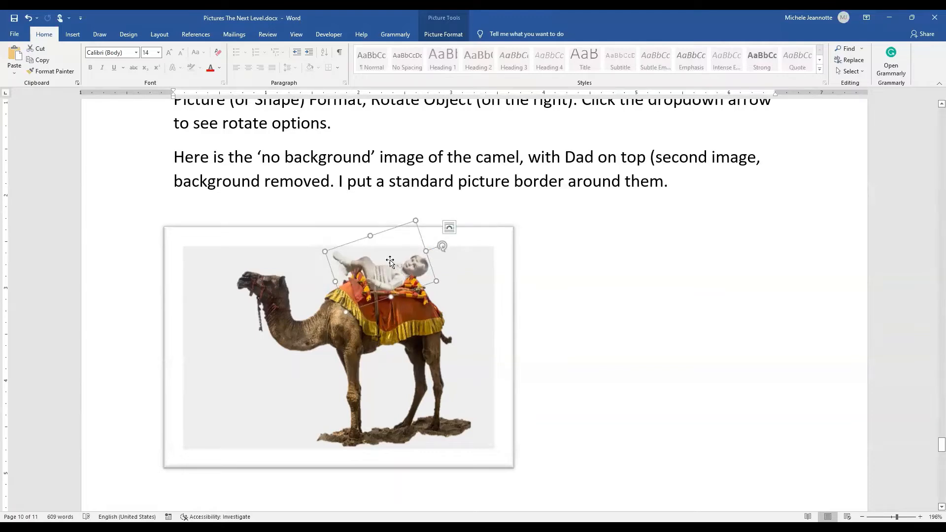
Inspect the rotation options and exact rotation angle setting for the child picture, leaving them unchanged
left_click(446, 34)
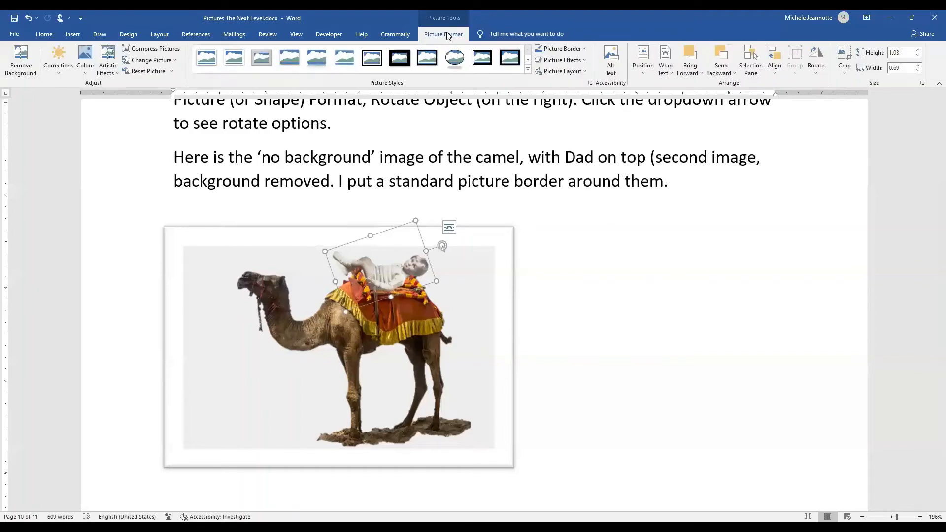
left_click(816, 72)
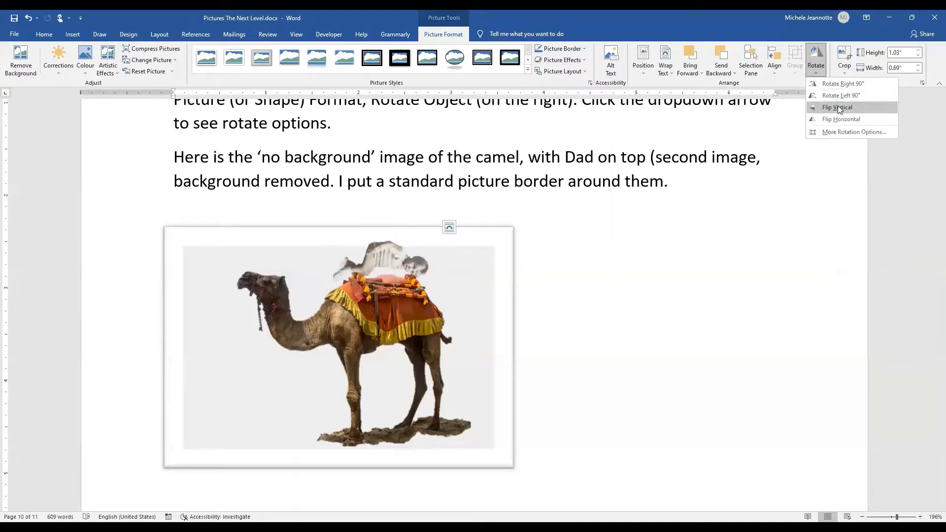
left_click(843, 133)
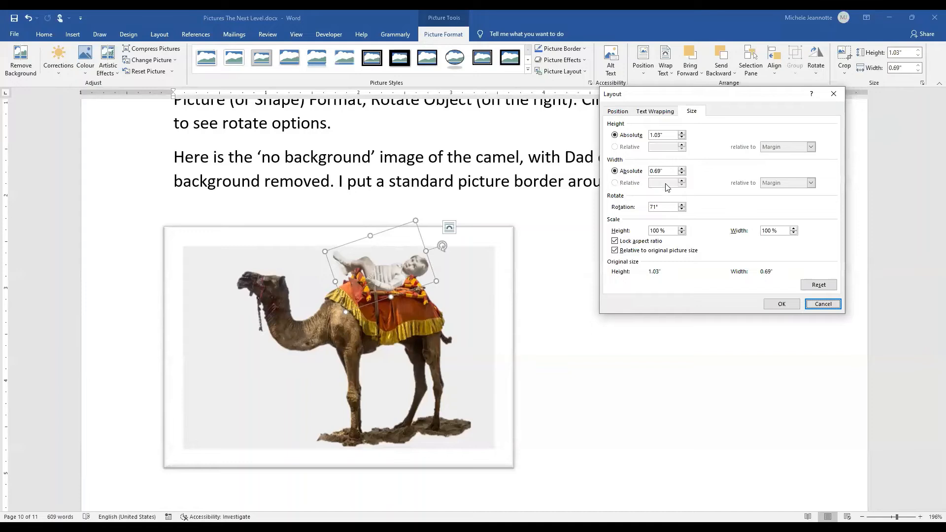
double_click(663, 206)
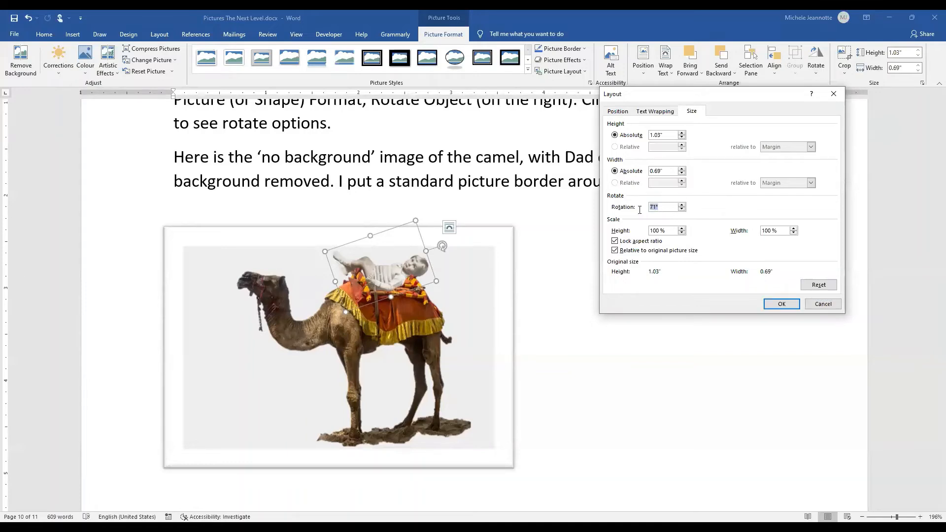
left_click(825, 304)
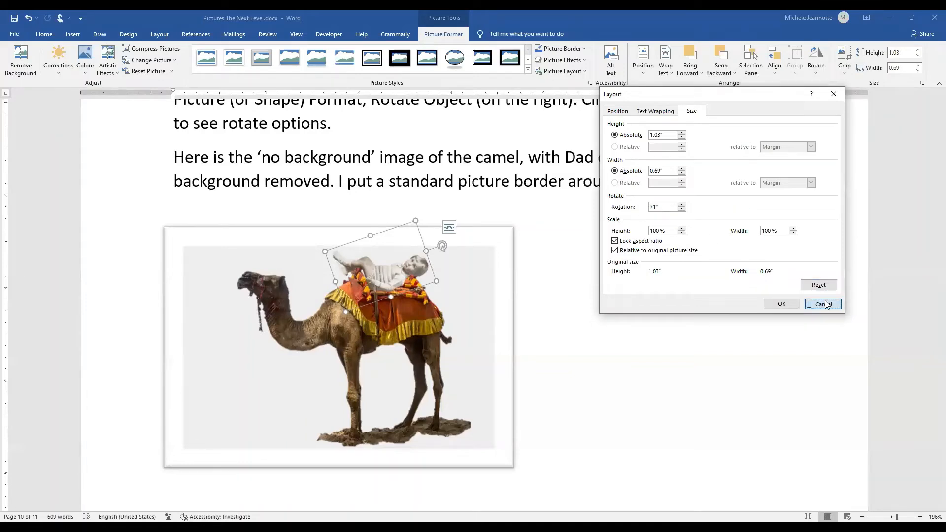
Tilt the child picture slightly further counterclockwise, and try the rotation handle of the framed camel picture
mouse_move(443, 246)
left_mouse_down()
mouse_move(439, 230)
mouse_move(443, 239)
left_mouse_up()
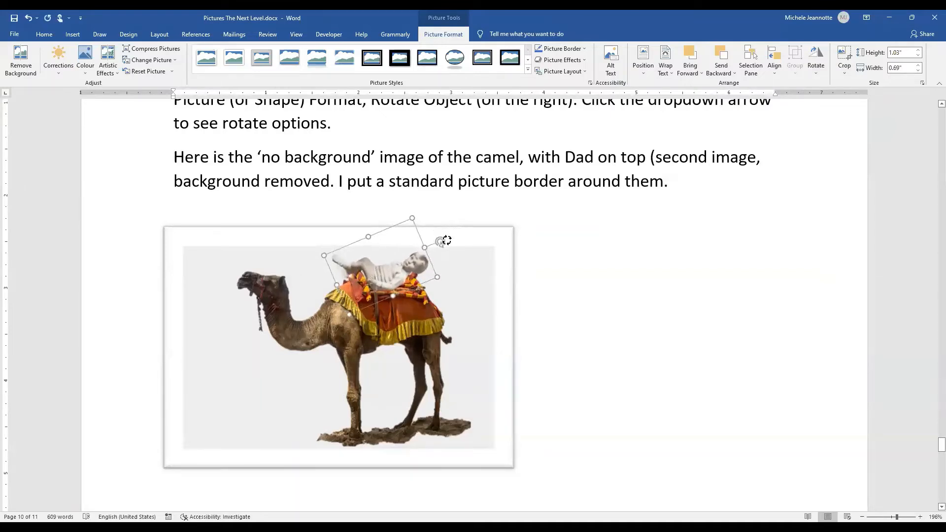
left_click(499, 267)
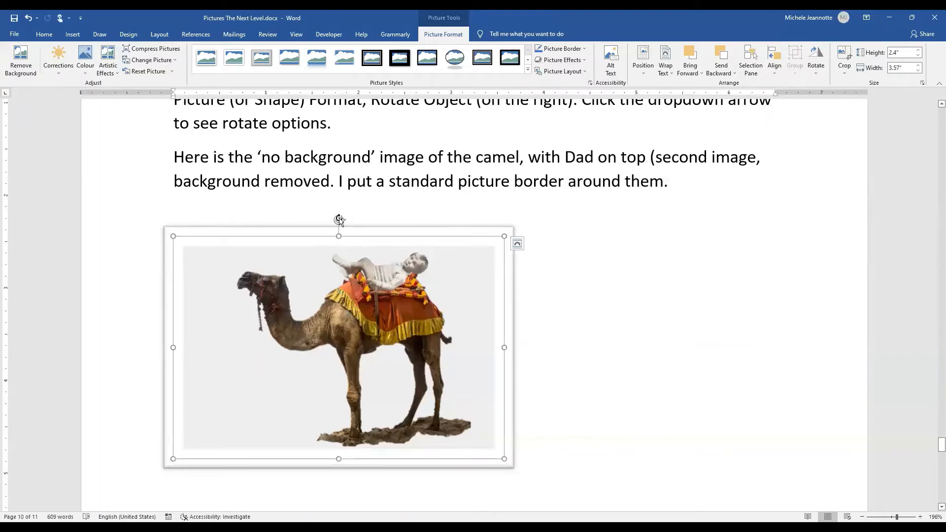
left_click_drag(339, 219, 343, 188)
left_click(680, 318)
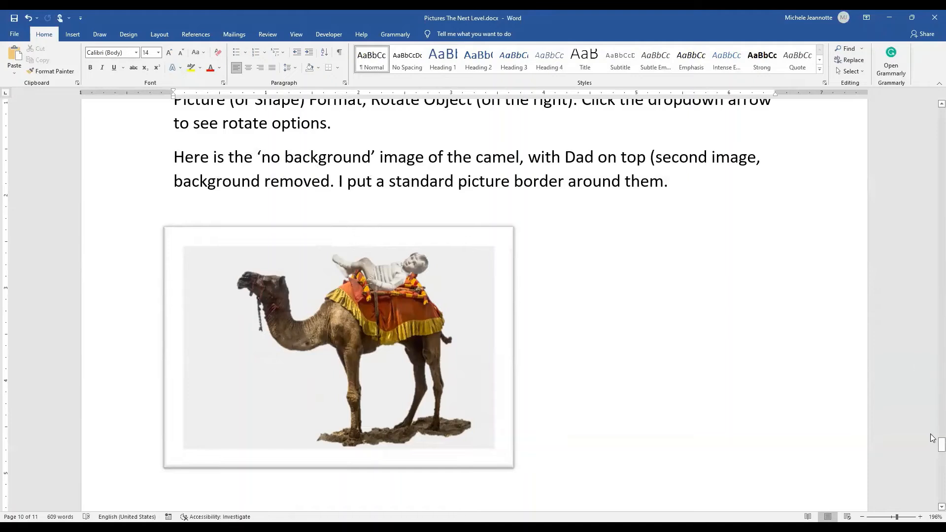
Examine the Layering and Grouping Shapes and Pictures section and its separate camel picture, child picture and blue block
left_click_drag(932, 449, 932, 480)
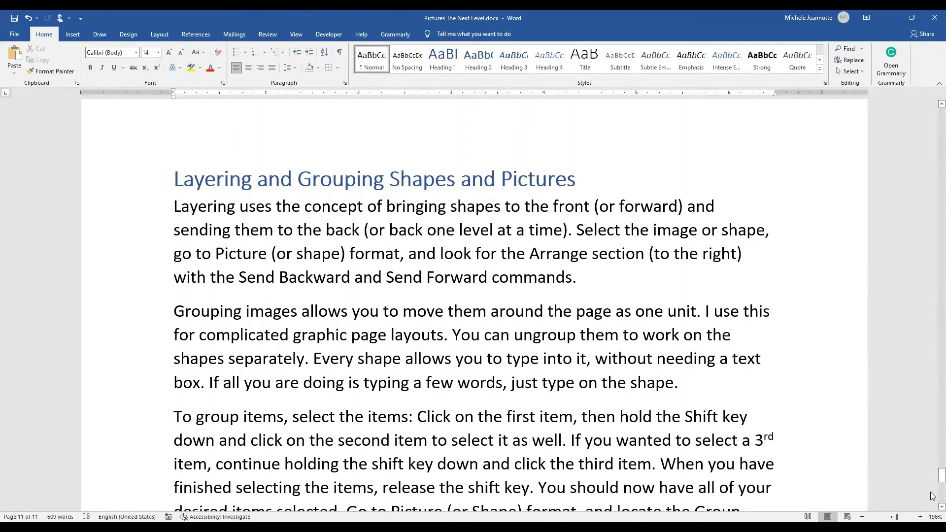
scroll(932, 496, "down", 6)
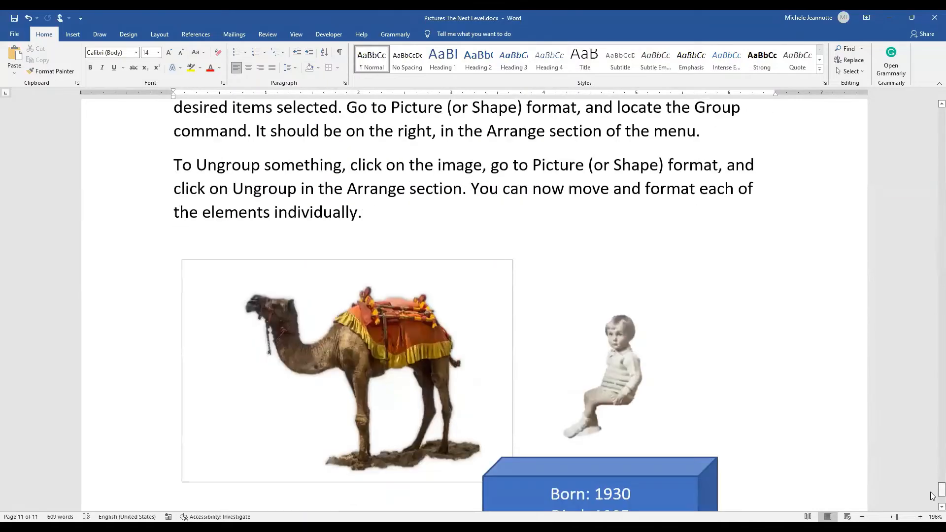
scroll(932, 512, "down", 1)
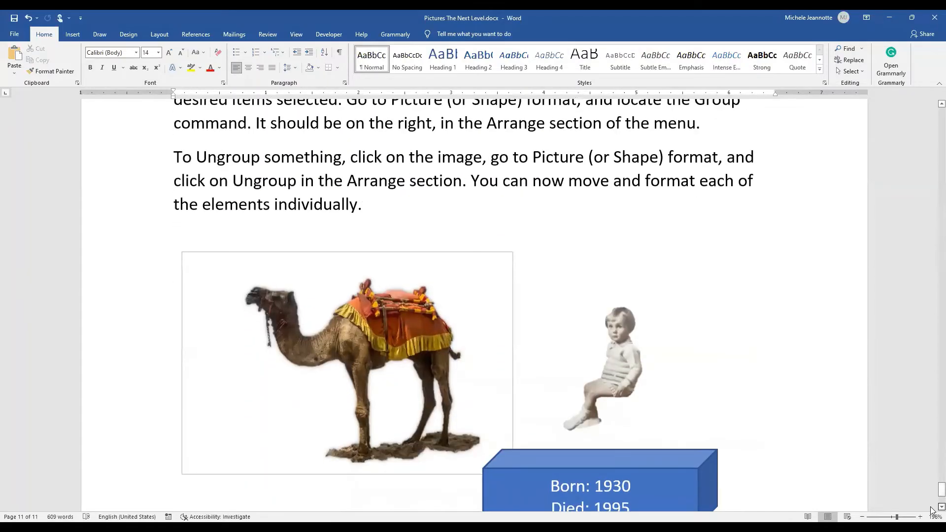
scroll(932, 510, "down", 2)
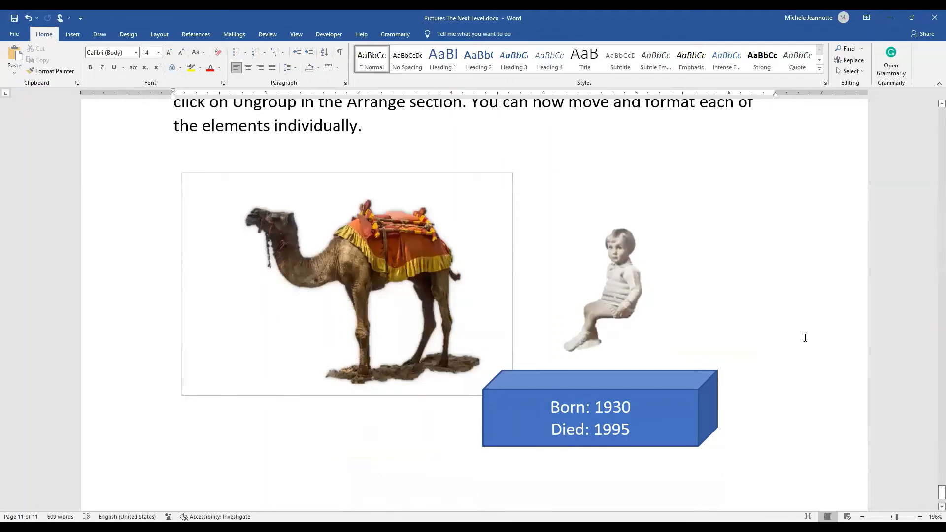
left_click(302, 309)
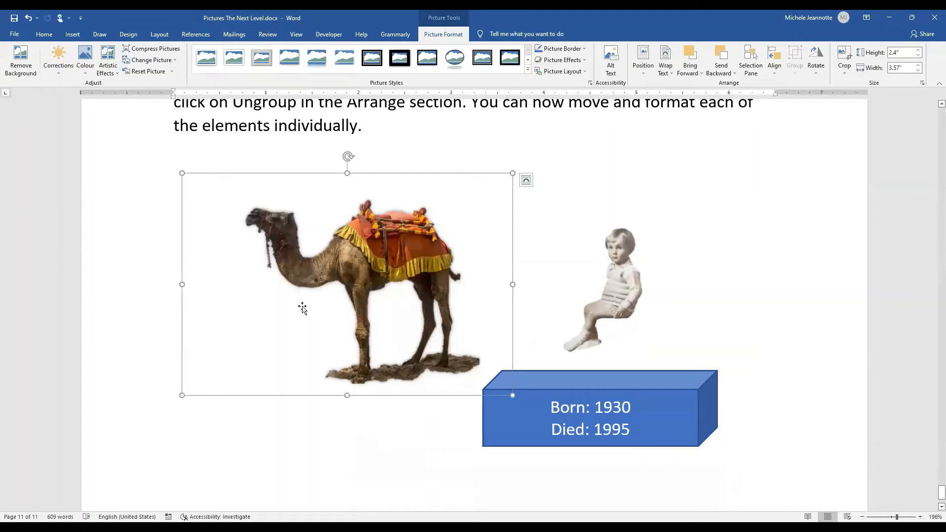
left_click(618, 291)
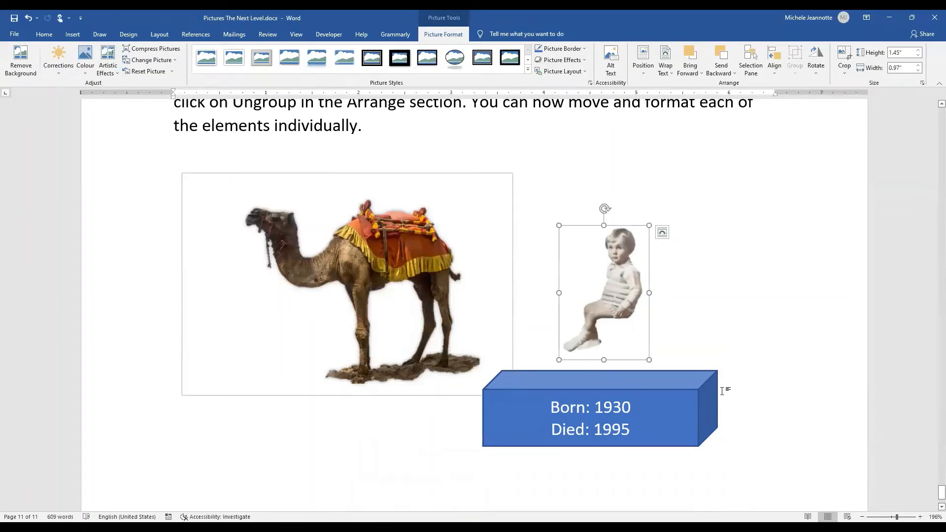
left_click(698, 405)
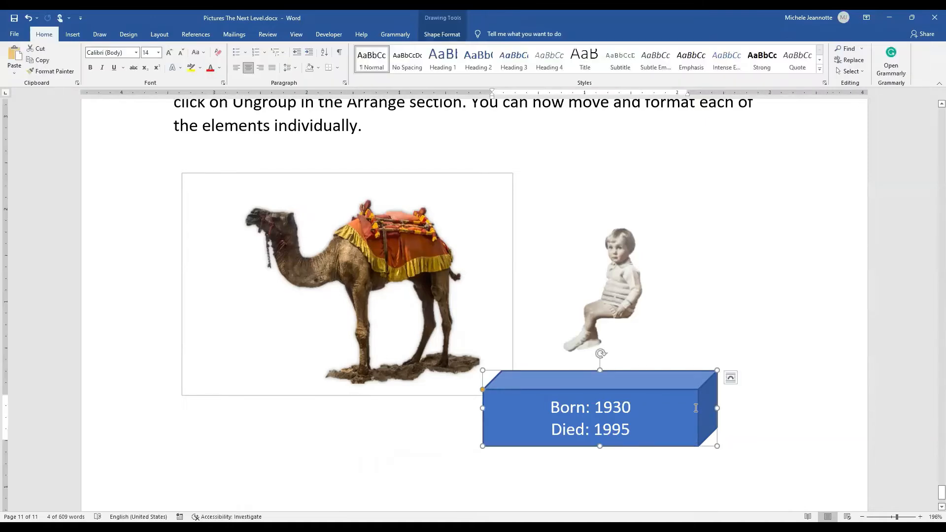
left_click(738, 197)
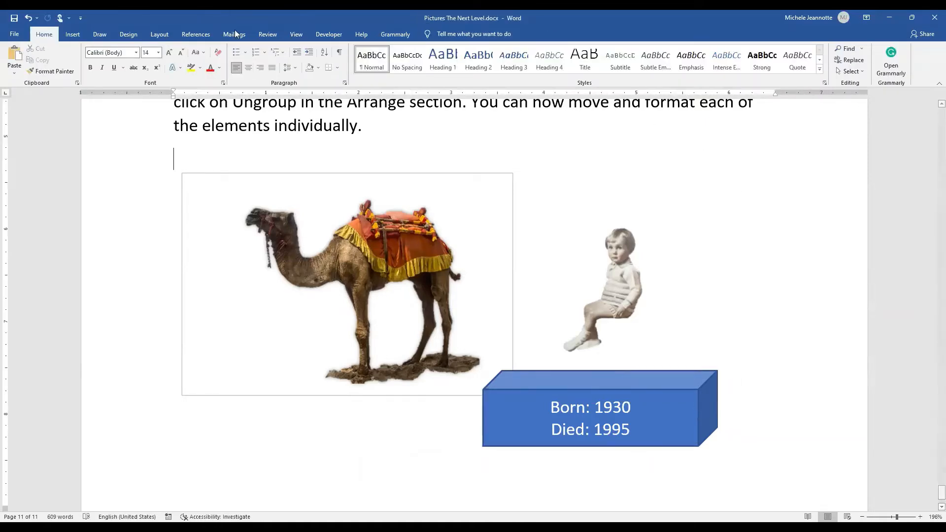
Draw a sample cube about 1.13" wide and 0.38" high beside the child picture, and delete it
left_click(72, 35)
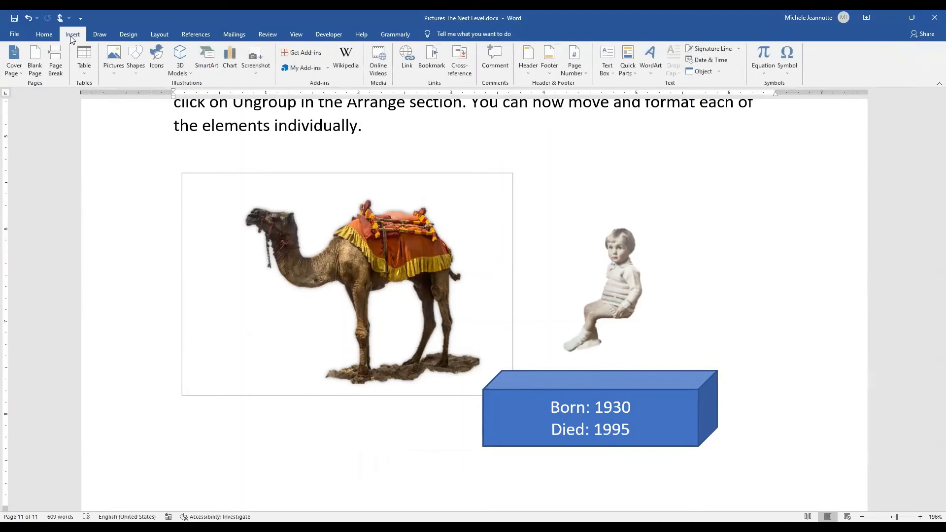
left_click(137, 72)
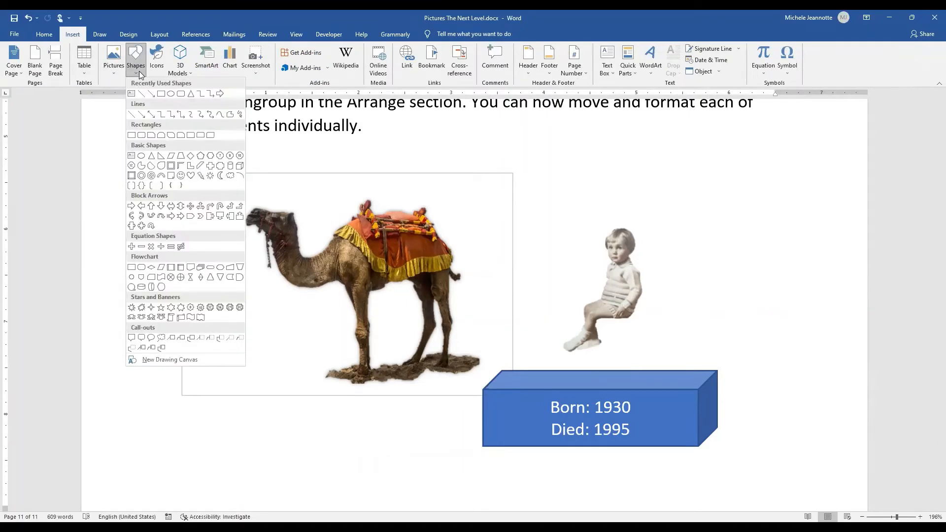
left_click(241, 169)
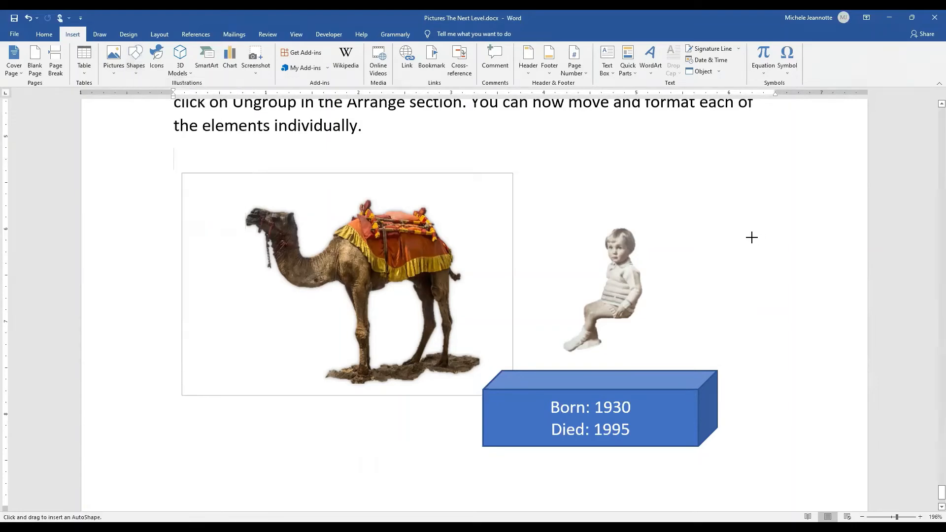
left_click_drag(728, 240, 834, 277)
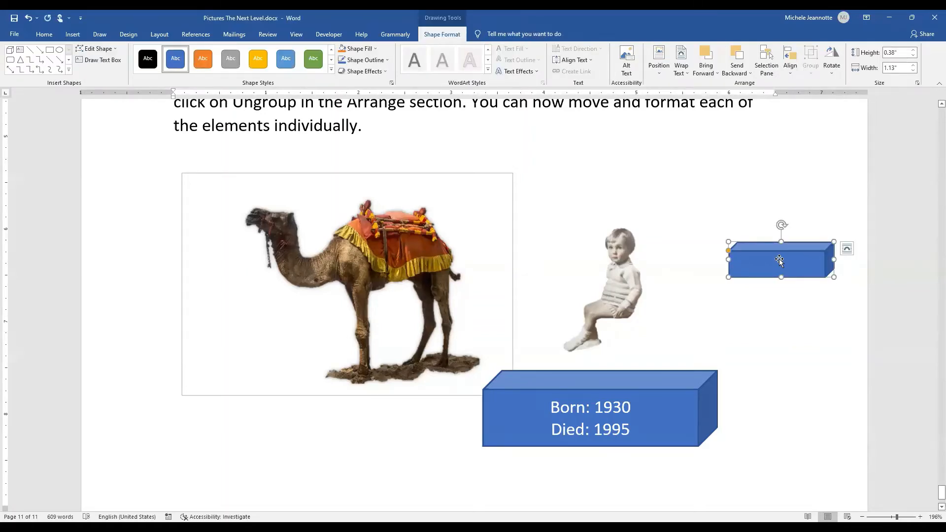
key("Delete")
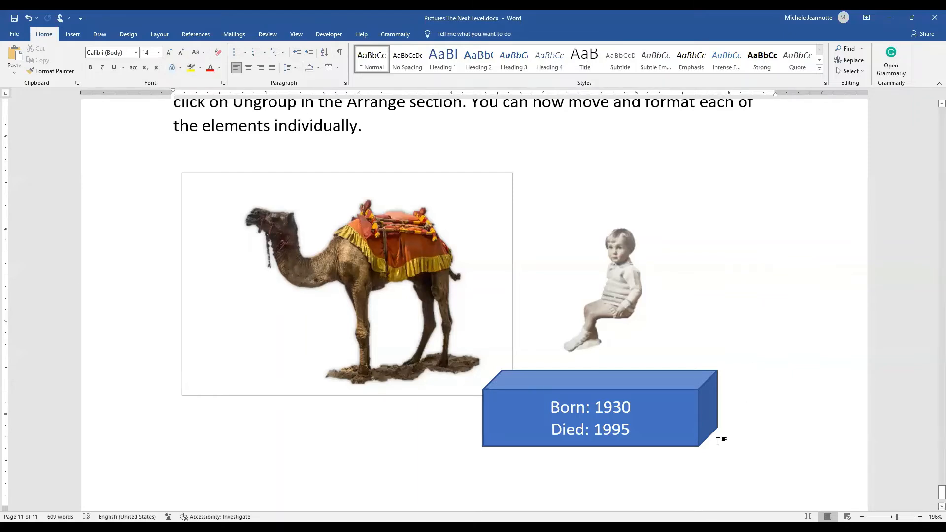
Move the child picture over the camel's front legs, and place the blue block over the child and camel
left_click(672, 399)
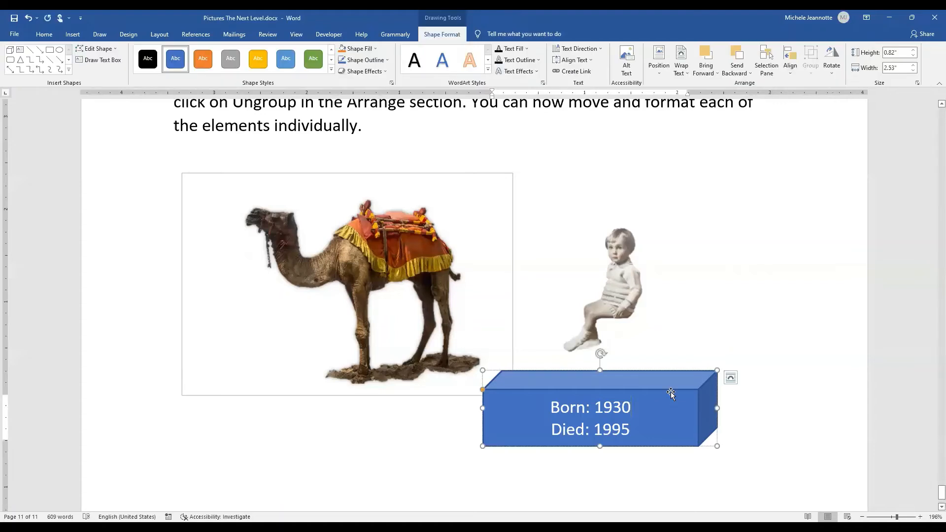
left_click_drag(631, 299, 352, 310)
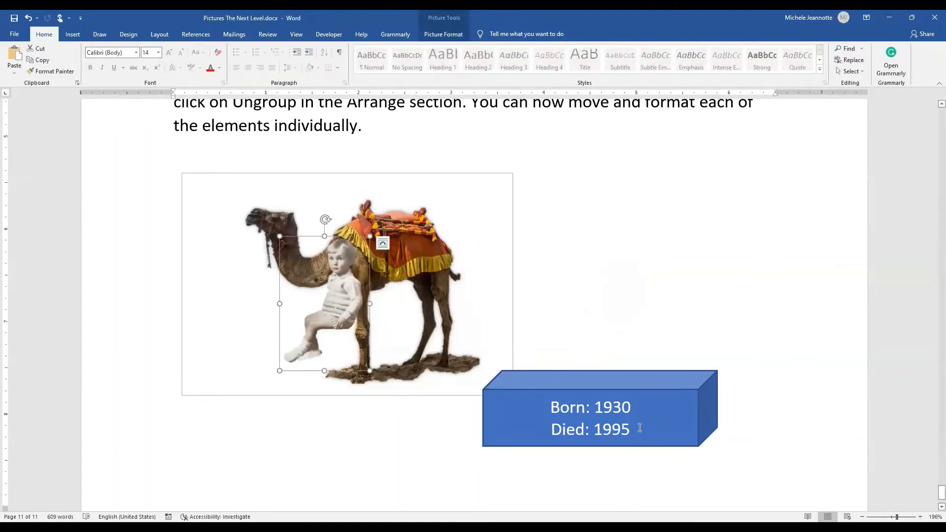
left_click(660, 417)
left_click_drag(633, 407, 417, 301)
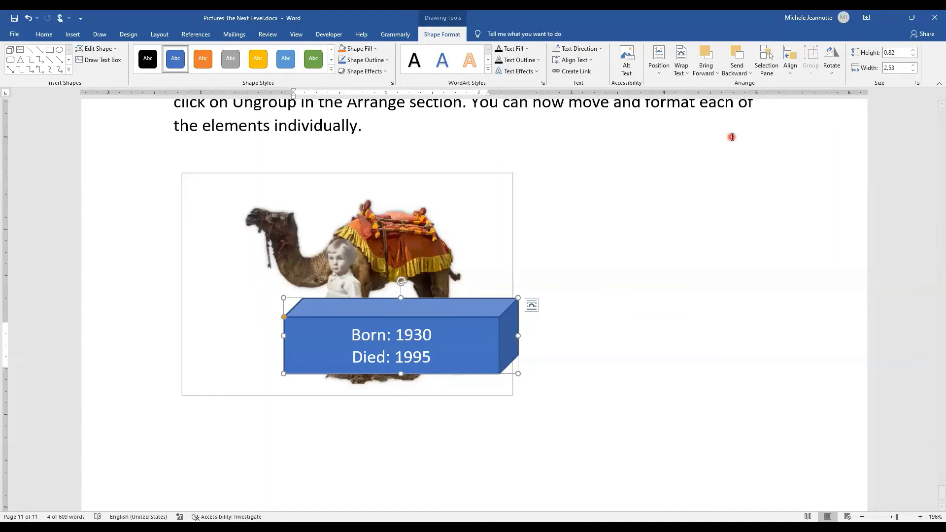
Send the blue block backward one level behind the child picture, and send it to the back behind the camel
left_click(750, 75)
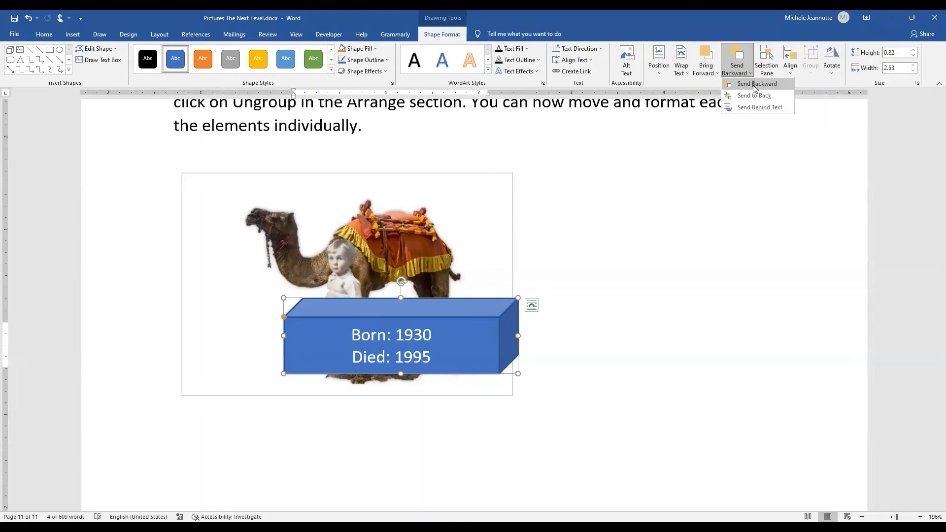
left_click(754, 86)
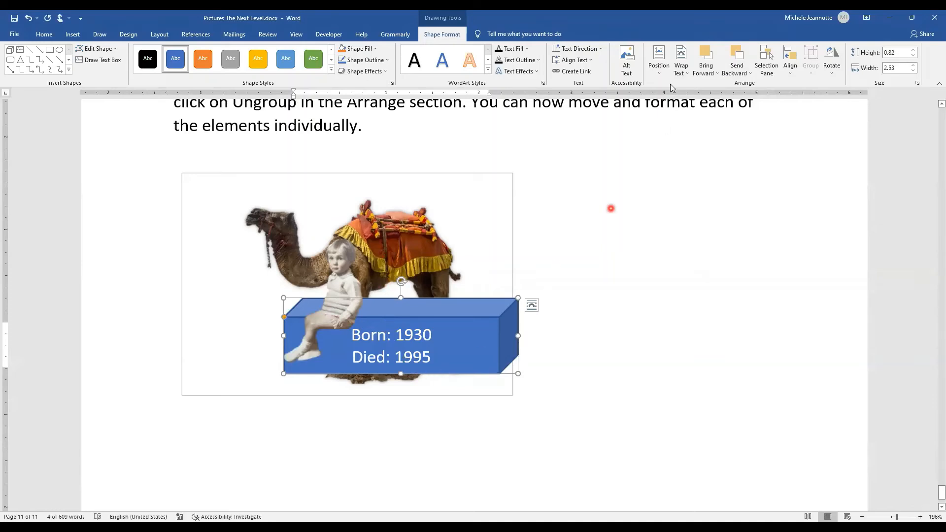
left_click(752, 74)
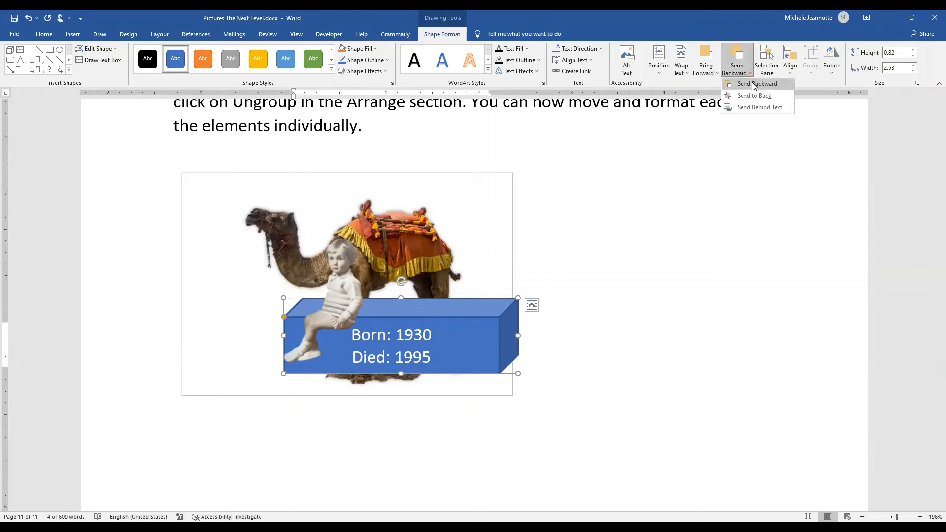
left_click(749, 95)
left_click(666, 423)
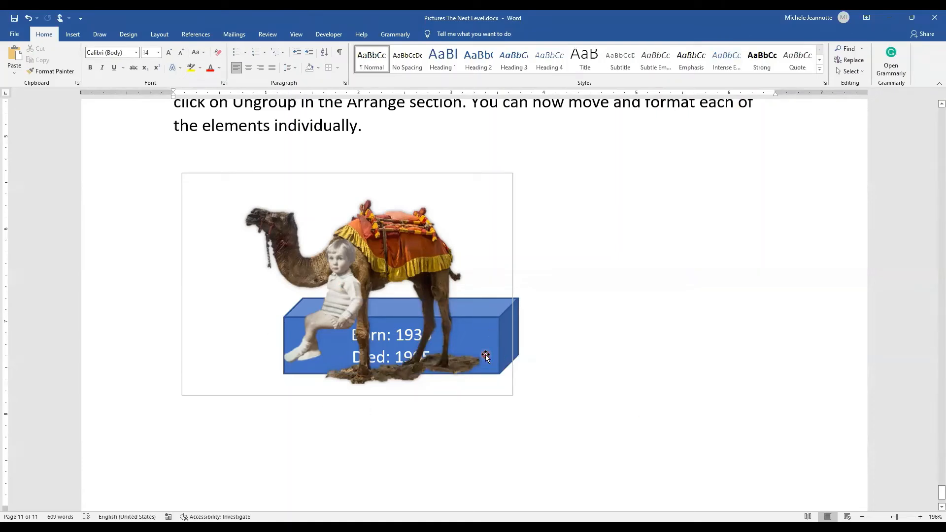
left_click(495, 334)
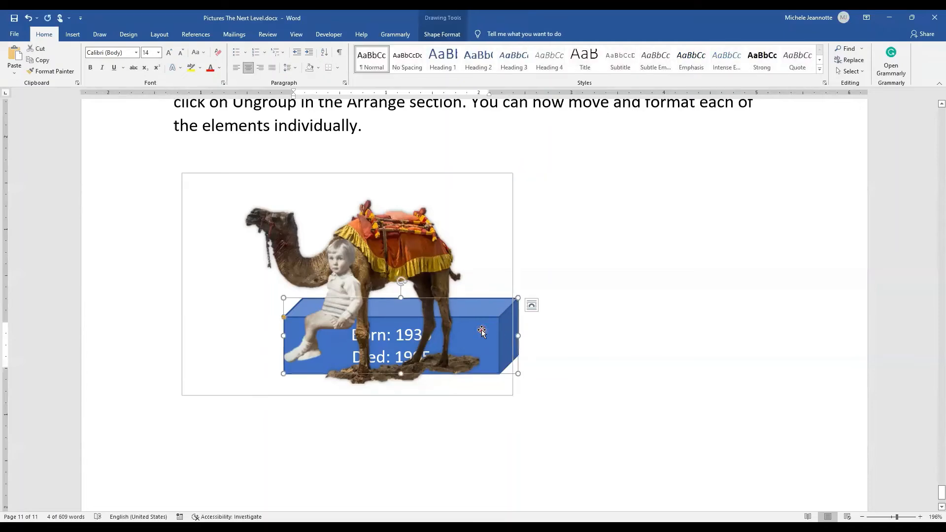
Move the blue block and the camel picture apart, leaving the camel's hind legs overlapping only the block's left end
mouse_move(479, 332)
left_mouse_down()
mouse_move(445, 331)
mouse_move(598, 331)
left_mouse_up()
left_click(587, 427)
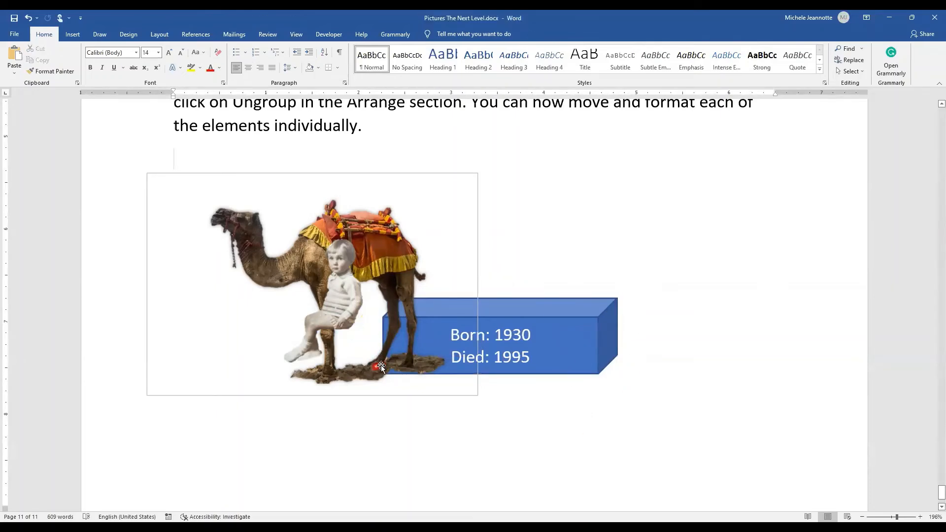
left_click(595, 460)
Move the child picture away from the camel and seat it on the right end of the blue block
left_click(333, 316)
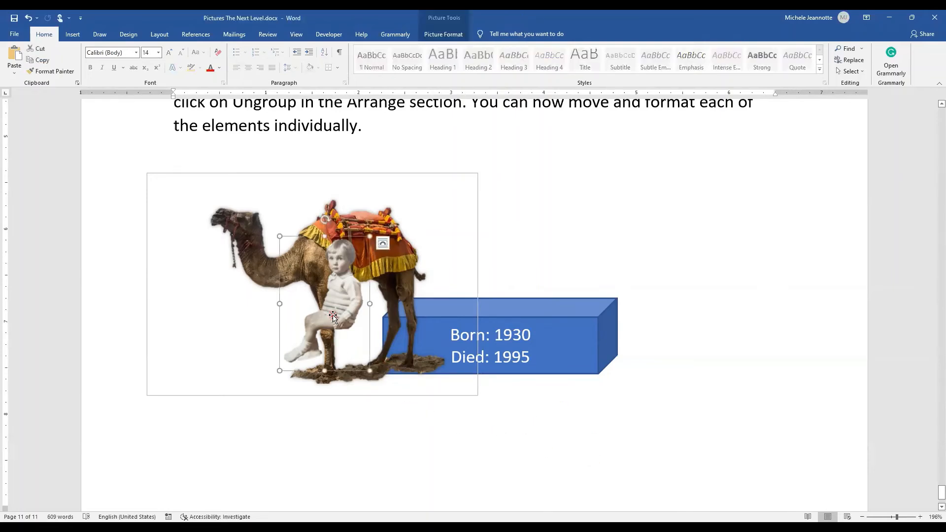
left_click_drag(333, 316, 597, 298)
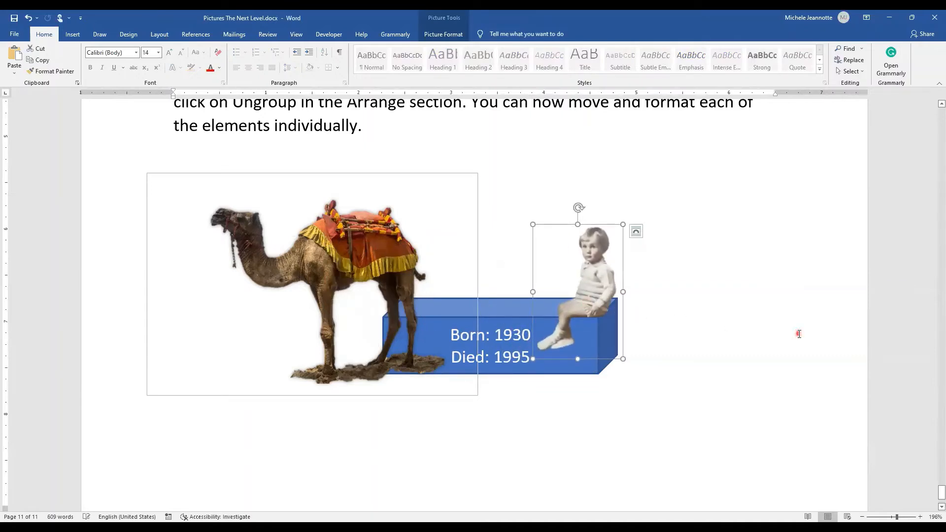
left_click(797, 334)
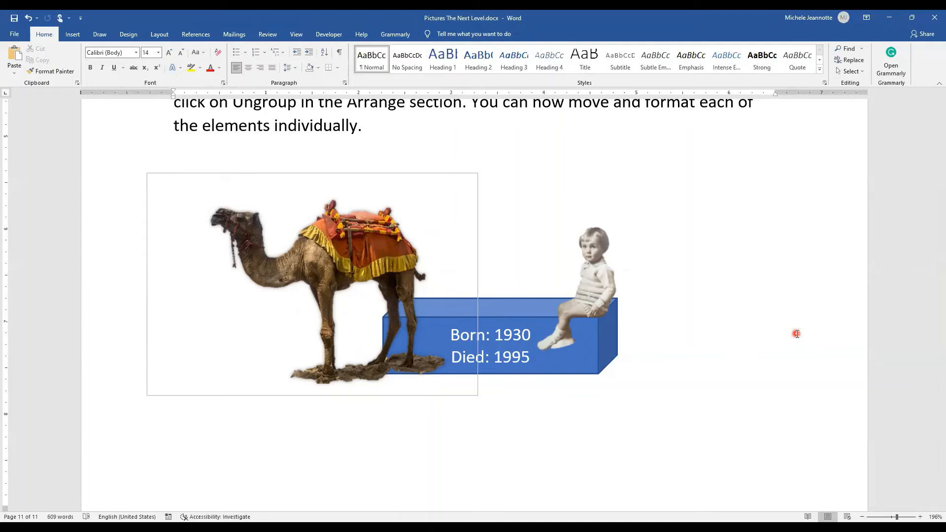
Send the camel picture behind text so the blue block covers its hind legs
left_click(335, 250)
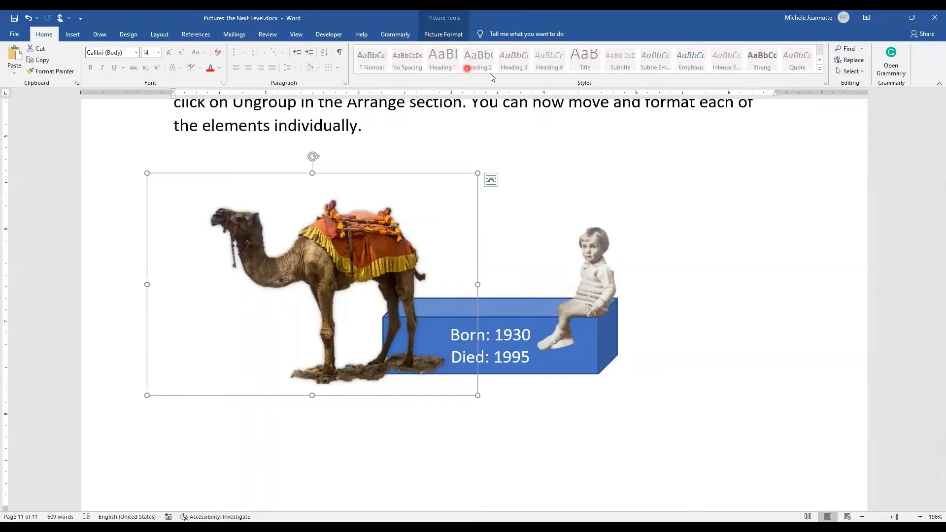
left_click(447, 35)
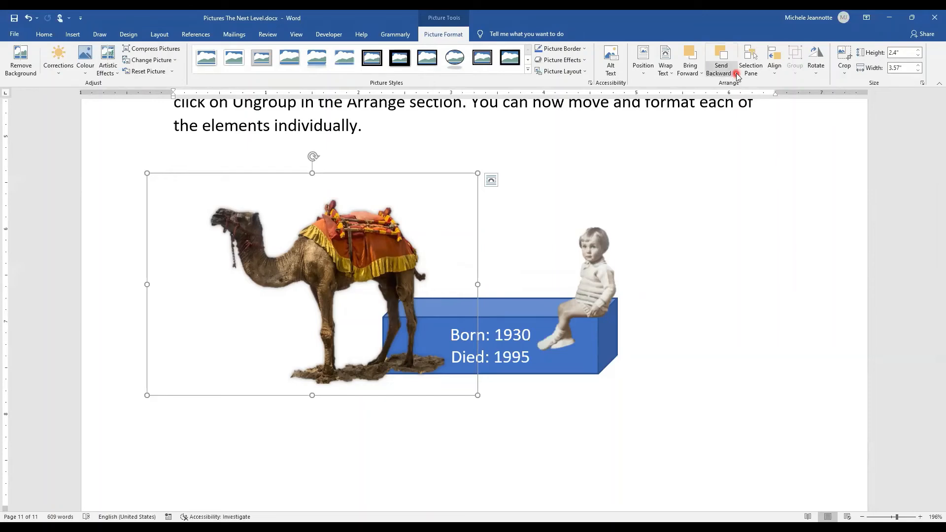
left_click(738, 74)
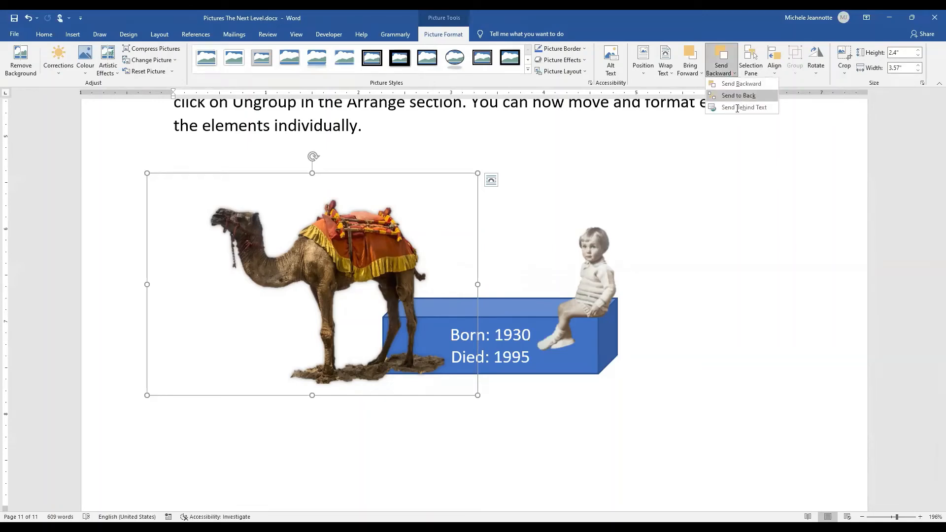
left_click(738, 107)
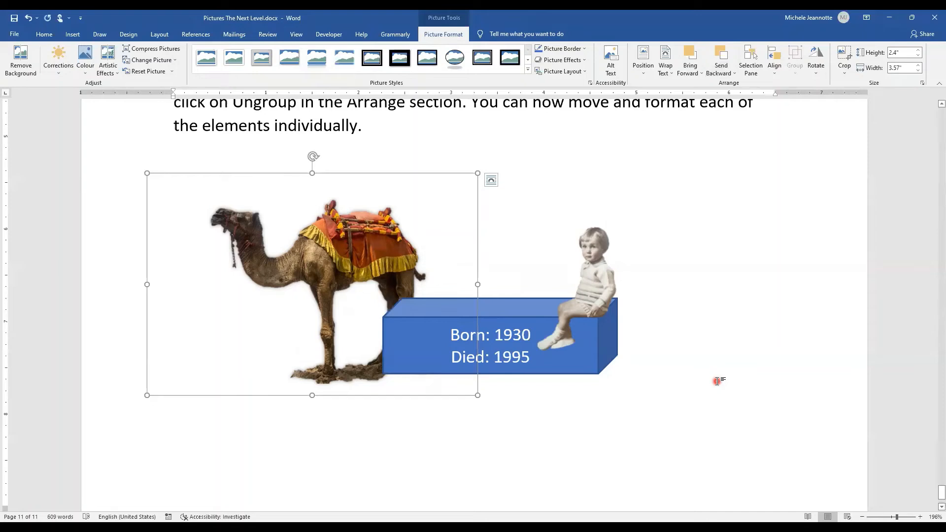
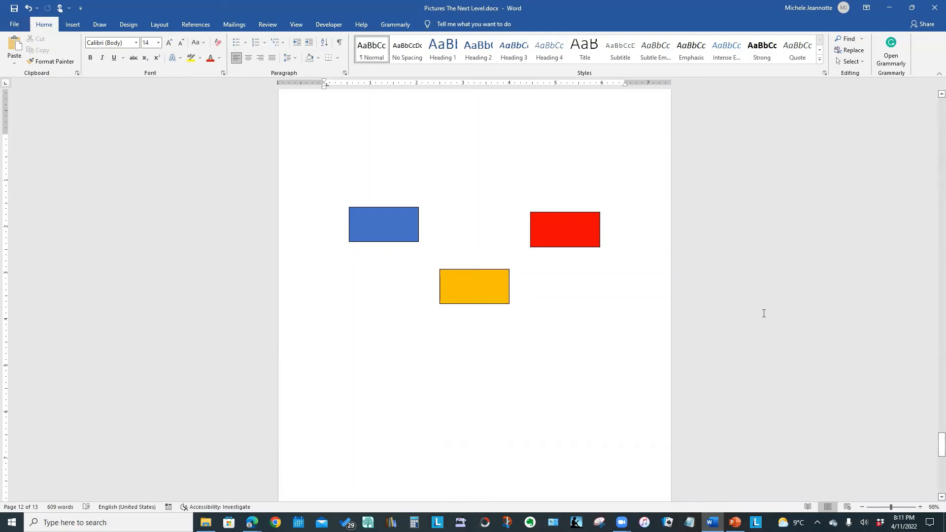
Review the Align options for the blue rectangle, including Use Alignment Guides
left_click(379, 228)
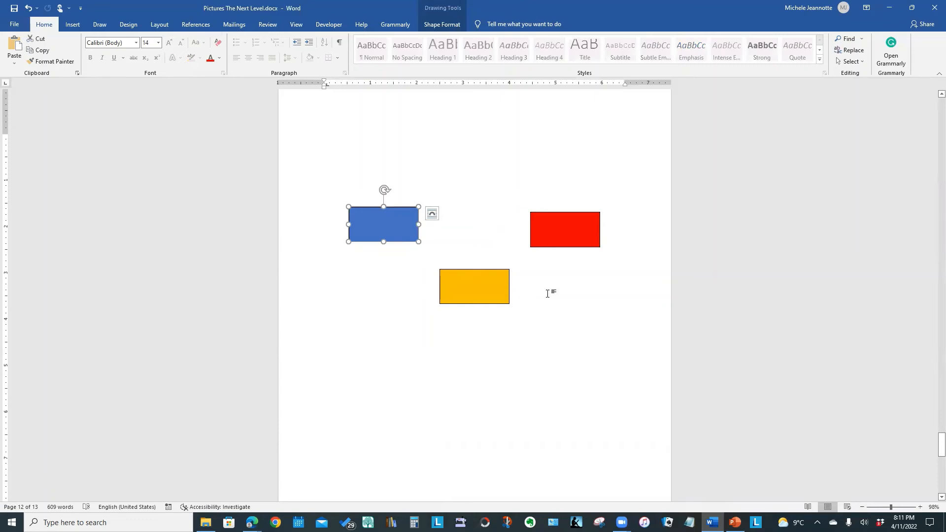
left_click(438, 26)
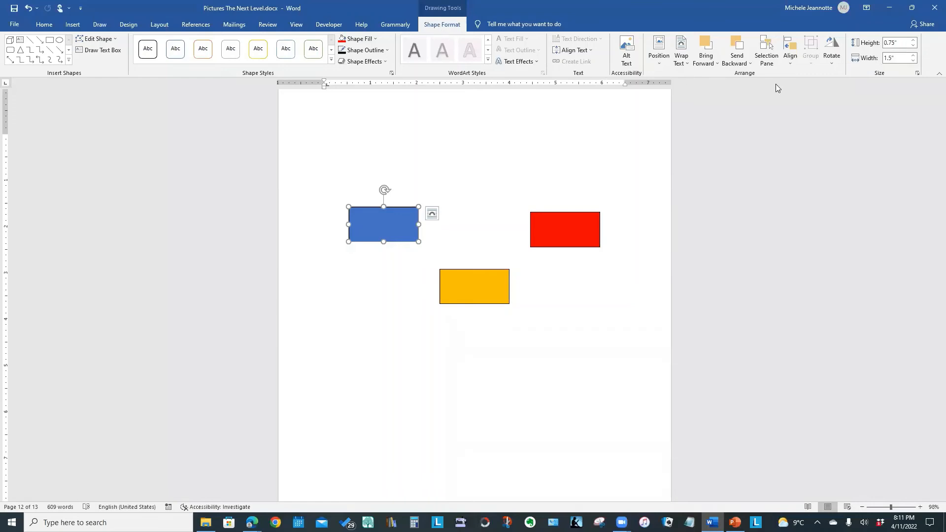
left_click(791, 62)
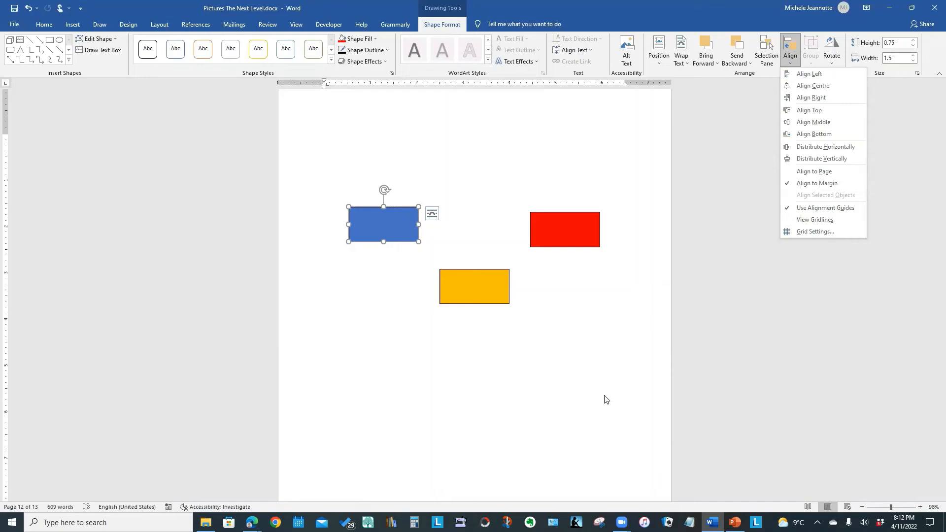
left_click(371, 305)
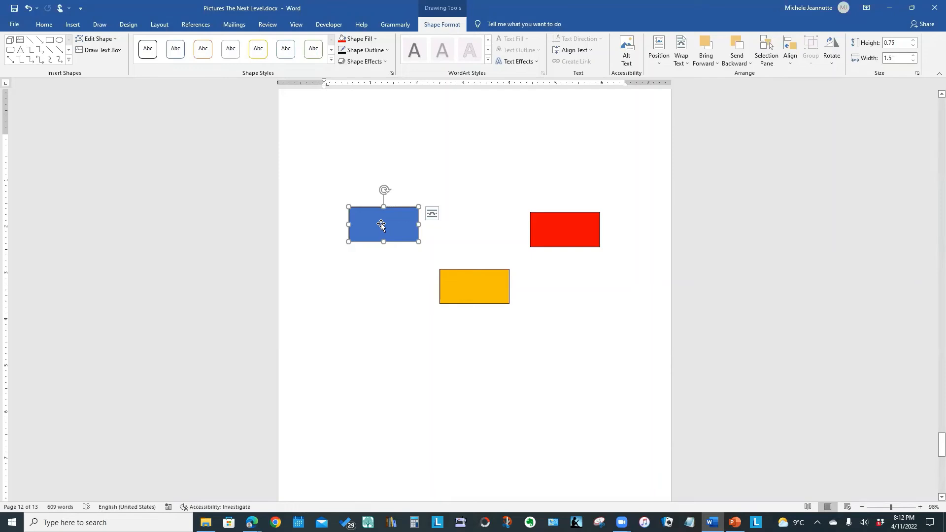
Move the blue rectangle up and left until its left edge snaps to the left margin guide
left_click_drag(380, 224, 365, 200)
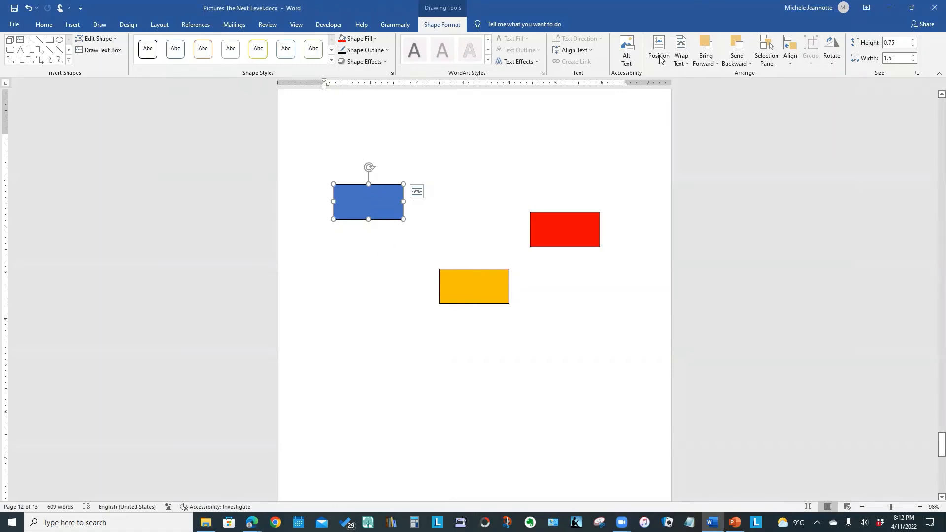
left_click(463, 185)
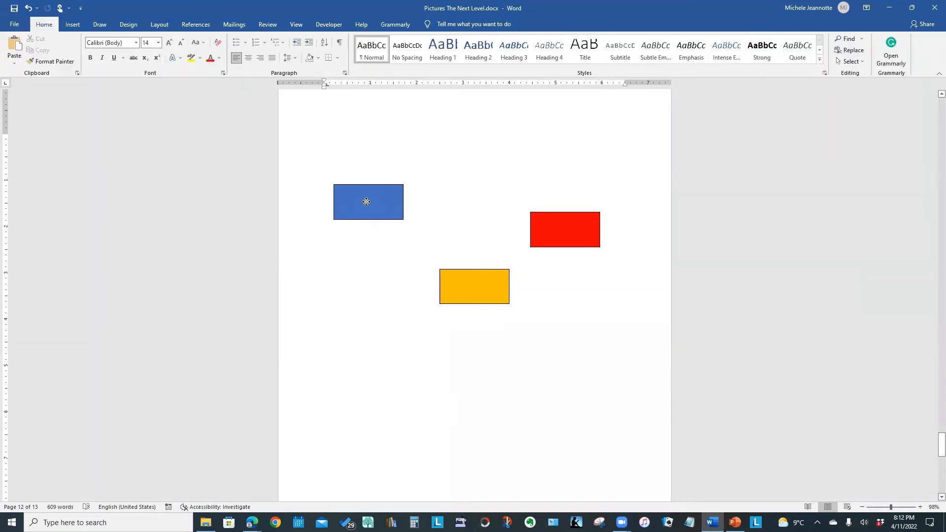
left_click_drag(362, 201, 351, 185)
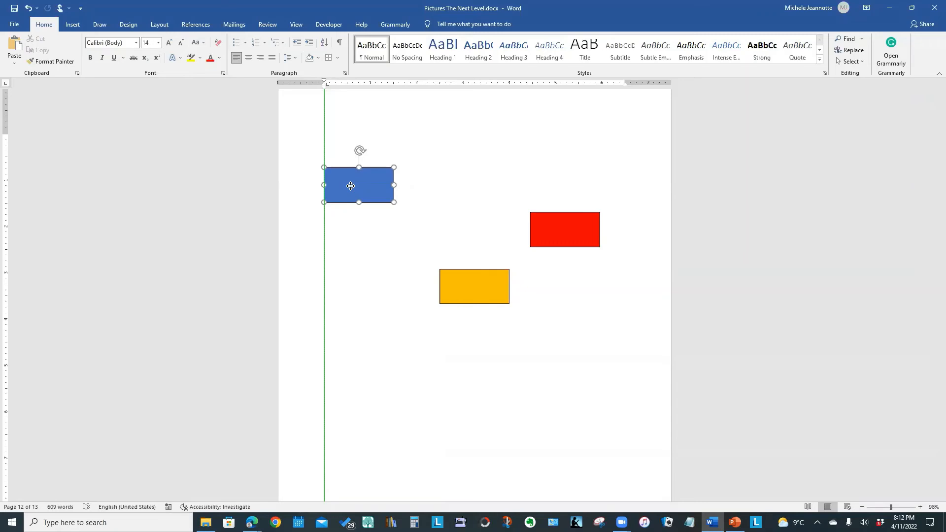
left_click_drag(350, 186, 352, 187)
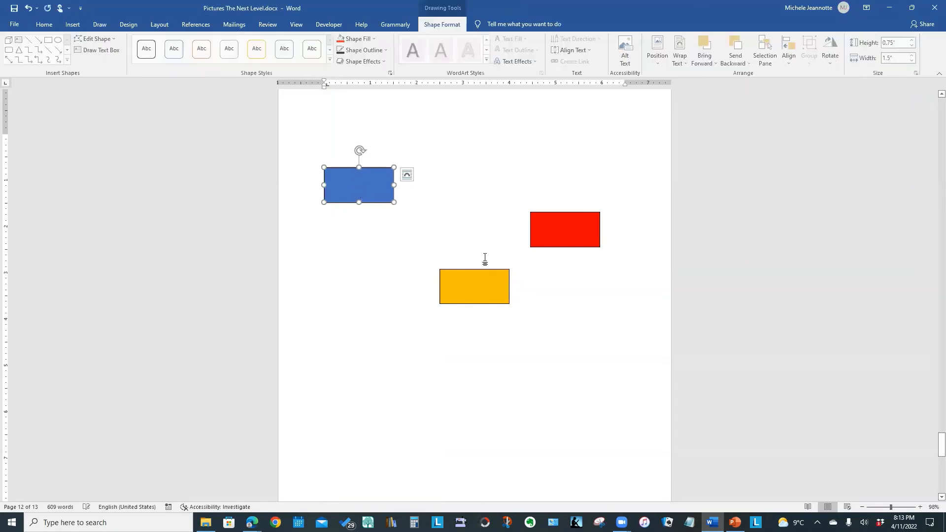
Try the red rectangle at the right margin, then stack it and the yellow rectangle below the blue one along the left margin
left_click_drag(570, 229, 603, 183)
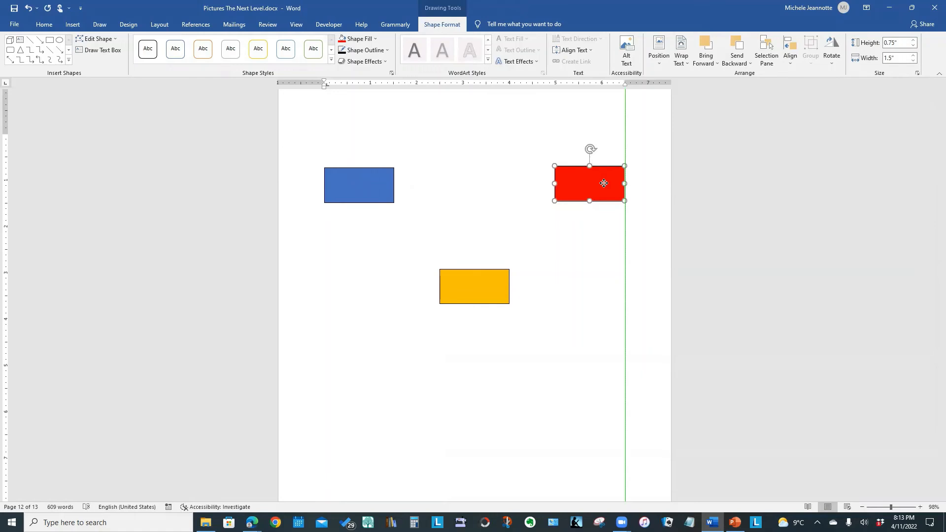
left_click_drag(604, 183, 363, 232)
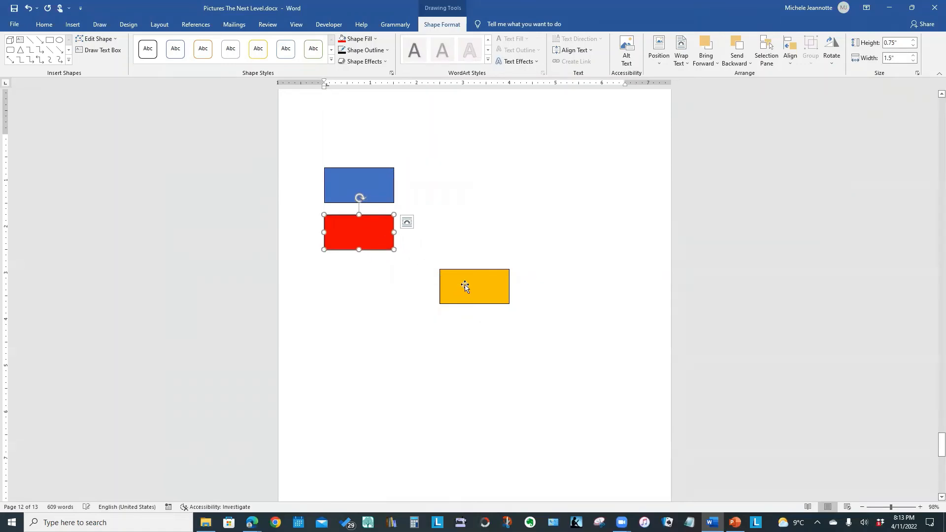
left_click_drag(457, 283, 348, 277)
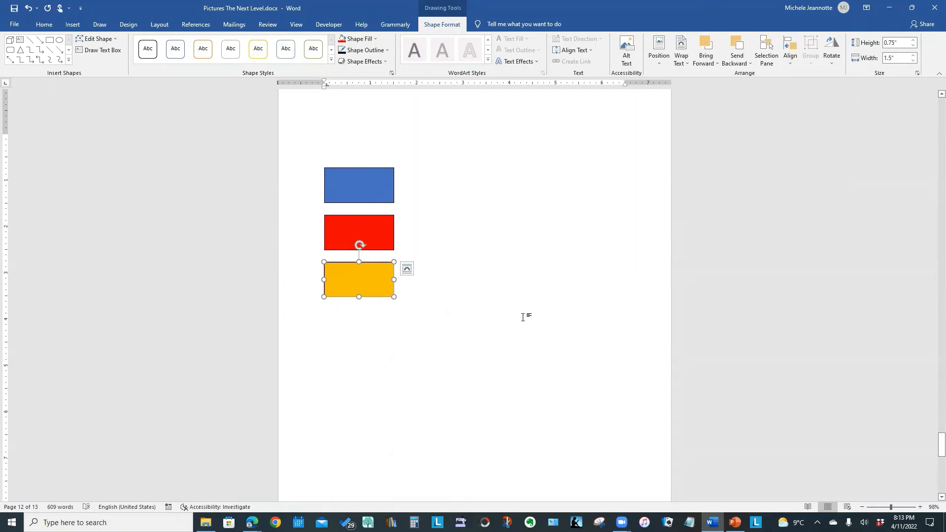
Rearrange the rectangles into one row near the top of the page in the order blue, red, yellow
left_click_drag(366, 227, 468, 144)
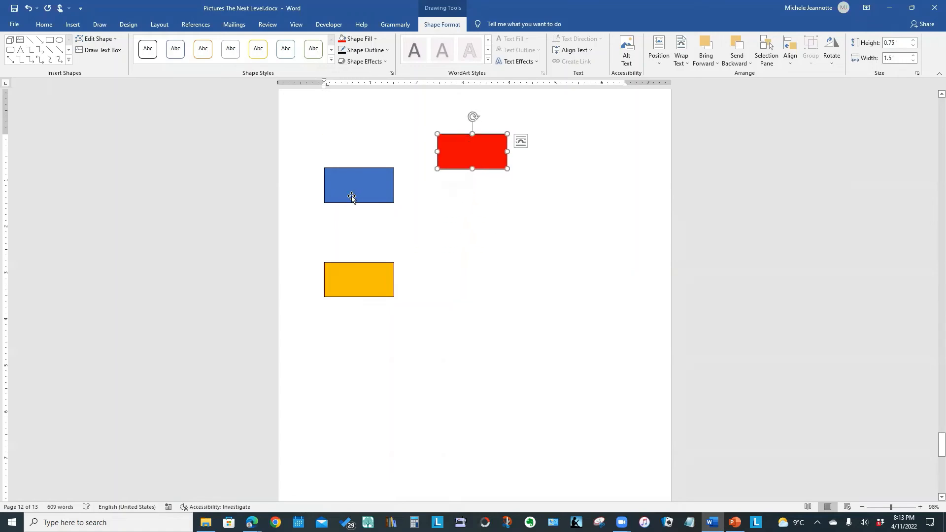
left_click_drag(353, 195, 365, 160)
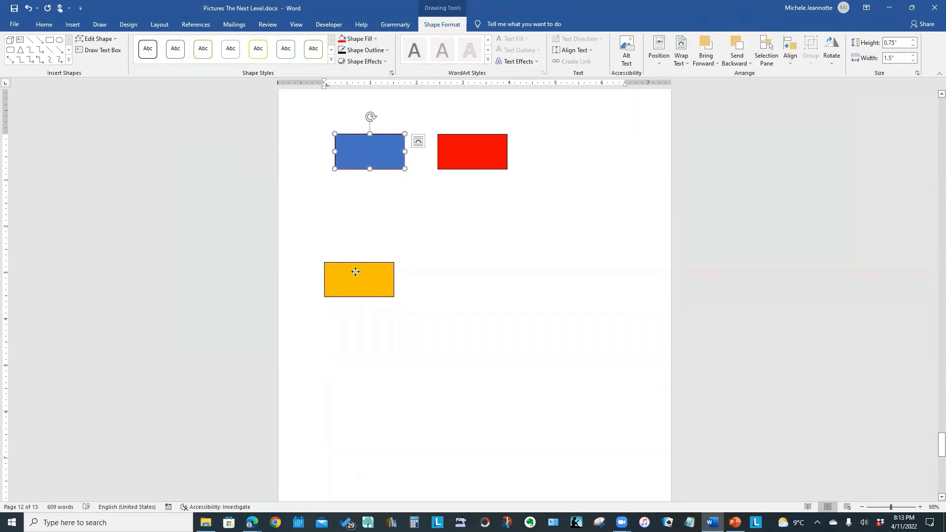
left_click_drag(354, 271, 564, 143)
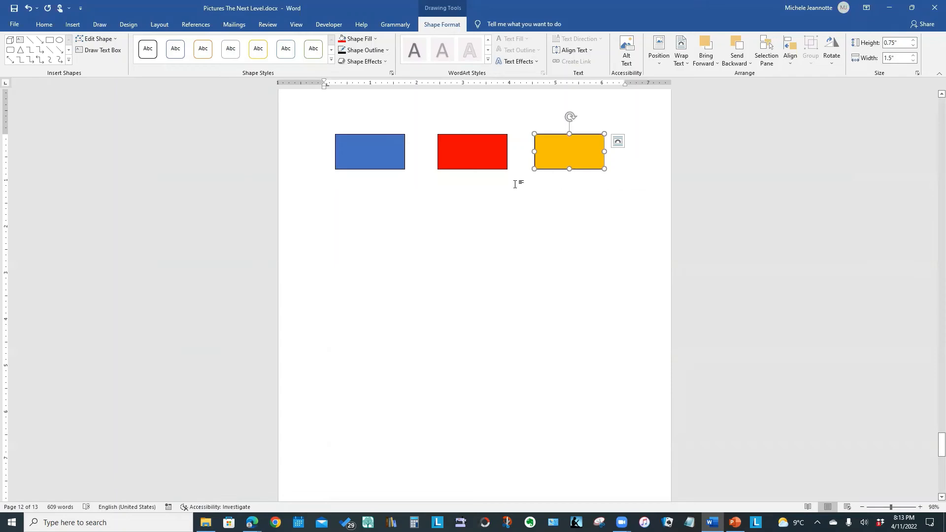
Select the blue, red and yellow rectangles together and nudge them down to about the 3-inch mark
left_click(362, 156)
left_click(493, 153, "shift")
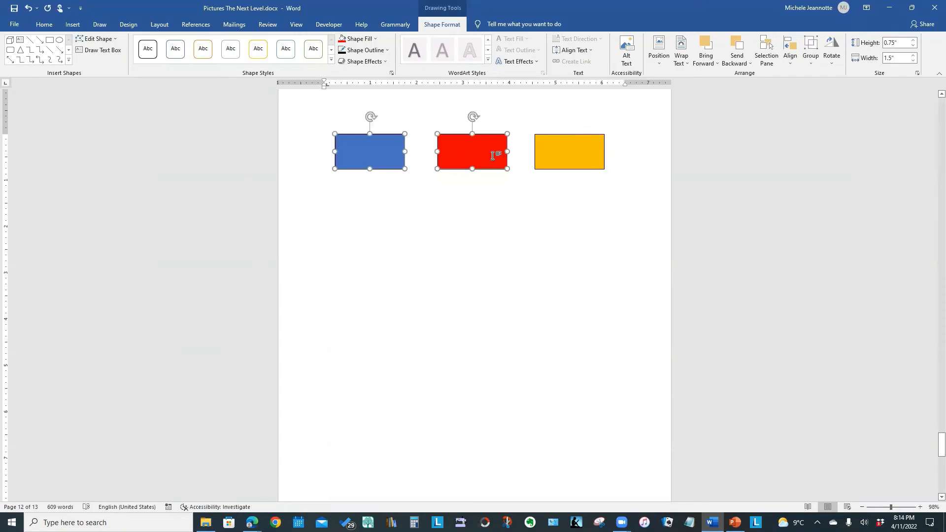
left_click(584, 156, "shift")
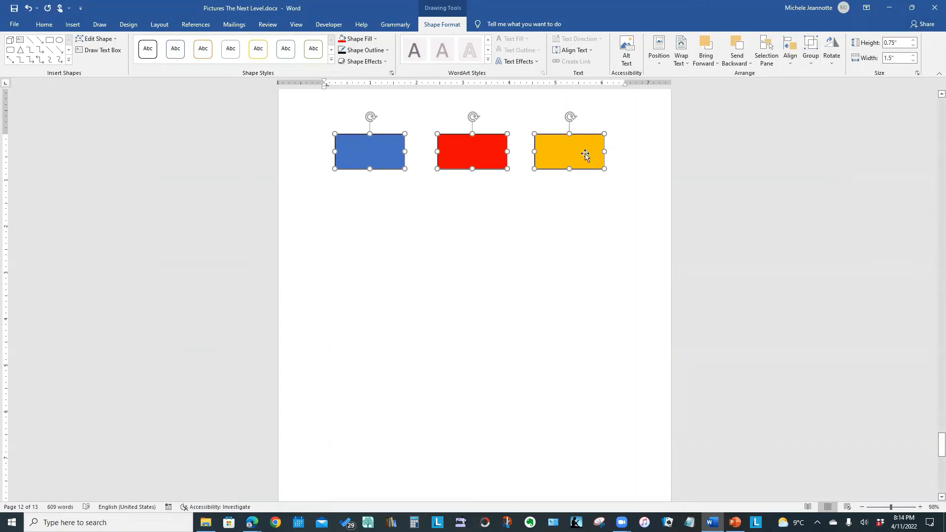
key("Down")
key("Down")
key("Down")
key("Down")
key("Down")
key("Down")
key("Down")
key("Down")
key("Down")
key("Down")
key("Down")
key("Down")
key("Down")
key("Down")
key("Down")
key("Down")
key("Down")
key("Down")
key("Down")
key("Down")
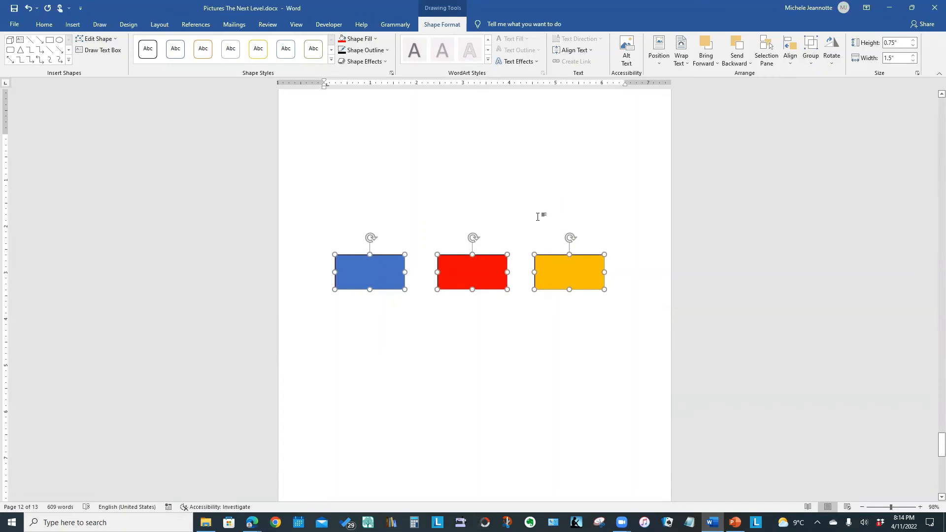
left_click(552, 232)
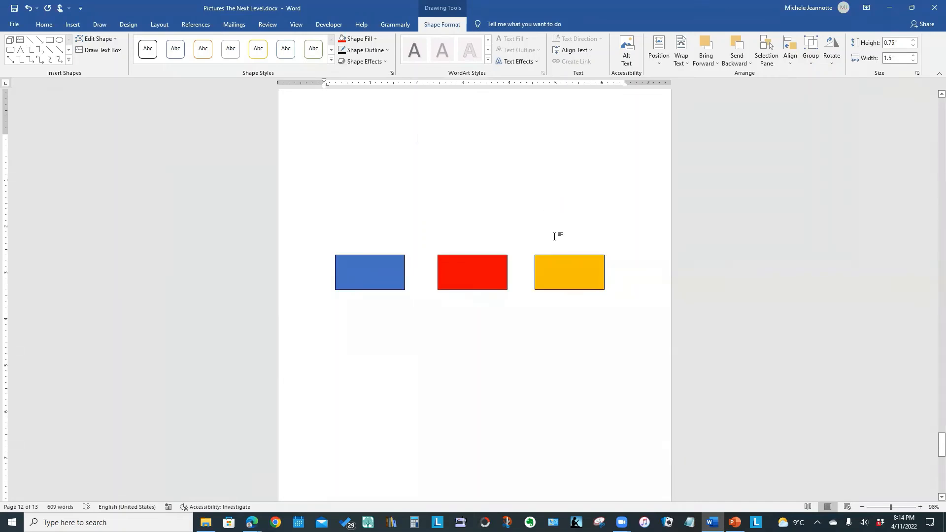
Snap the yellow rectangle to the right margin, the blue one to the left margin, and centre the red one between them
left_click(573, 267)
left_click_drag(574, 266, 605, 266)
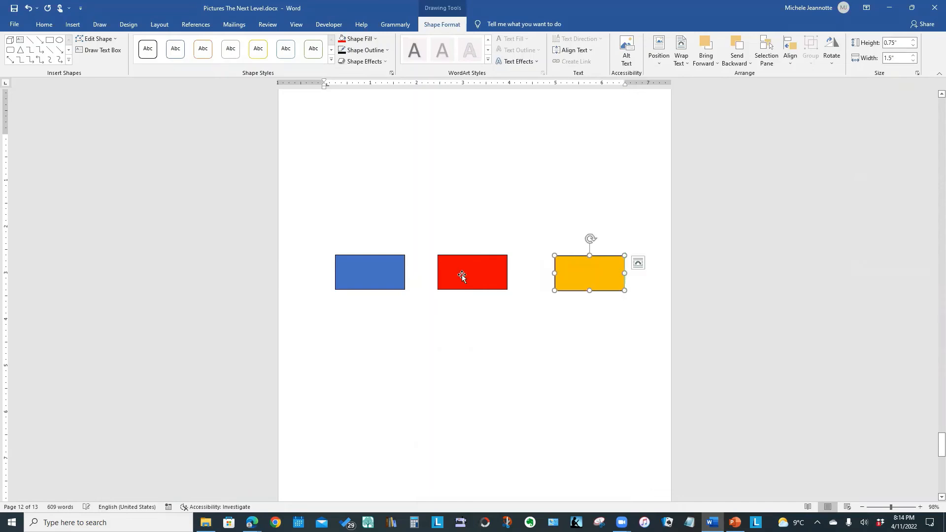
left_click_drag(371, 274, 356, 275)
left_click_drag(475, 271, 476, 271)
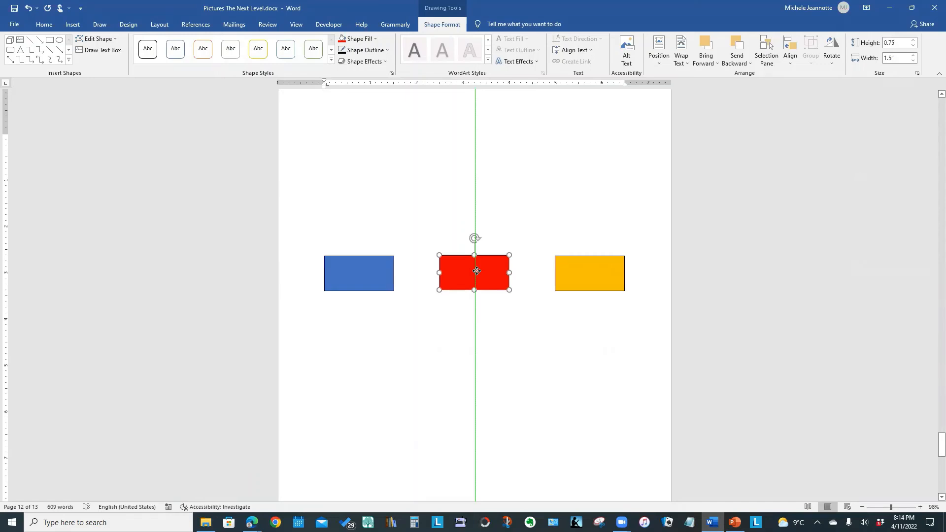
left_click_drag(476, 271, 486, 276)
left_click(514, 329)
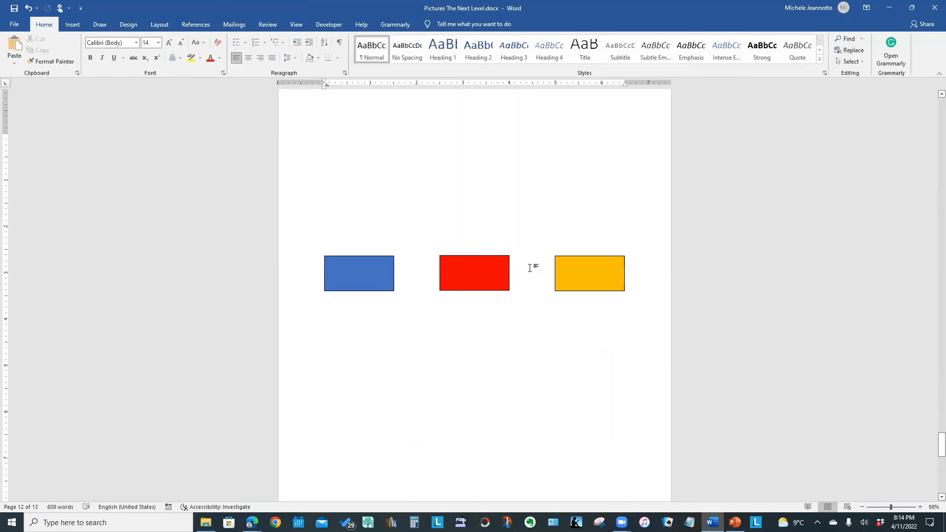
Shift the blue and yellow rectangles inward from the margins by about 0.25 inch each, toward the red rectangle
left_click(350, 282)
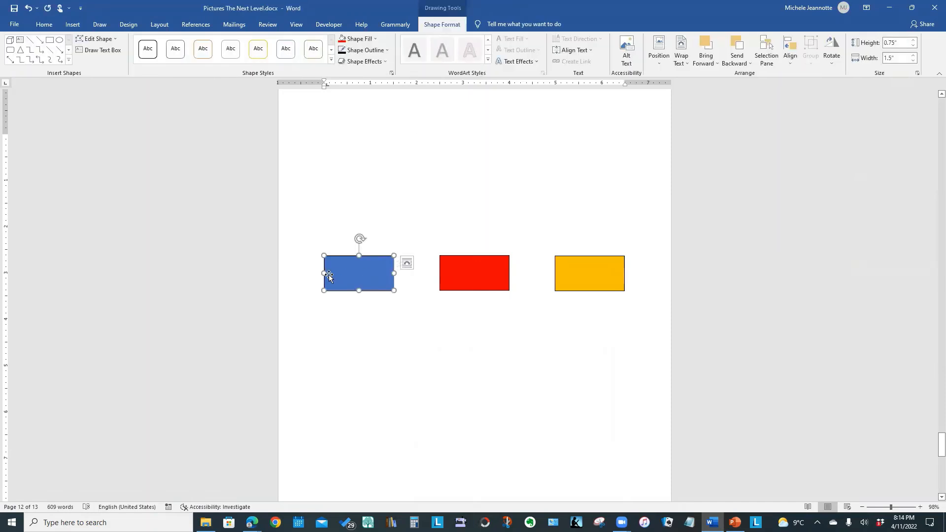
left_click_drag(344, 275, 357, 275)
left_click(591, 274)
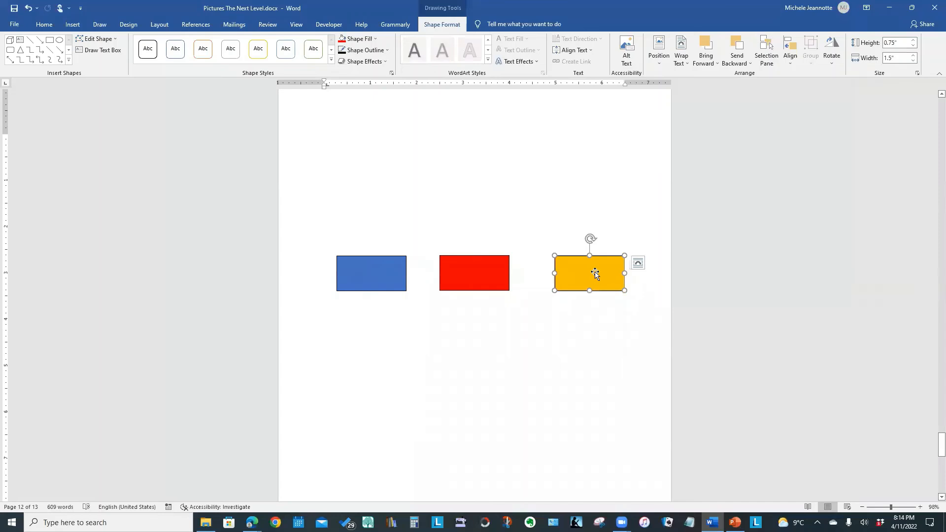
left_click_drag(594, 272, 585, 272)
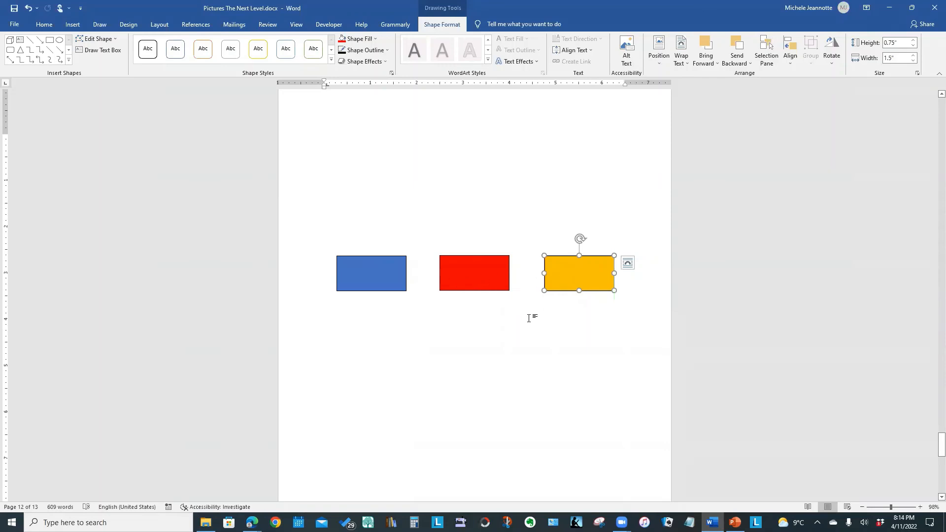
left_click(534, 332)
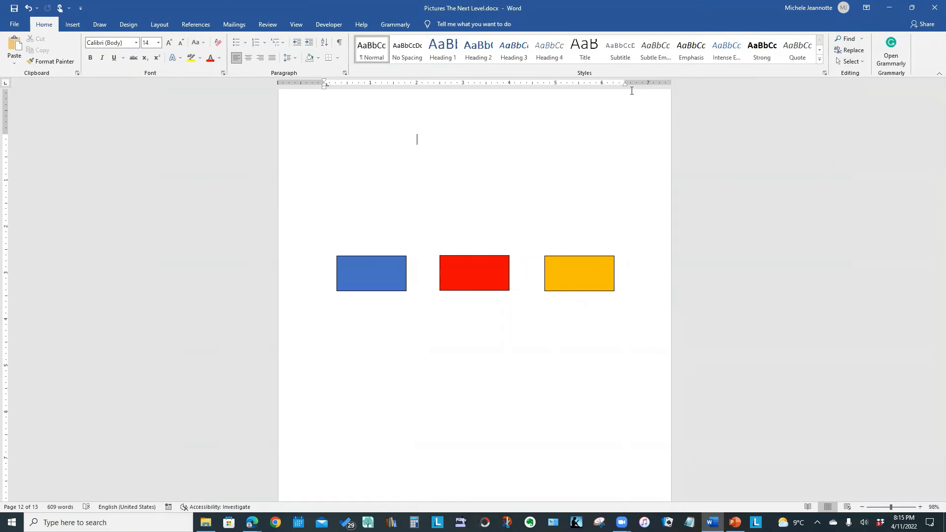
left_click(582, 86)
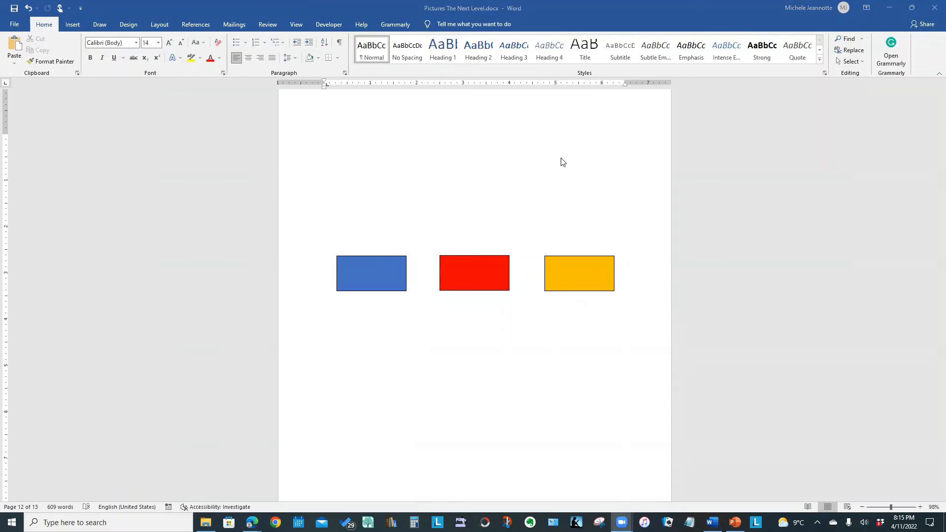
Select the red rectangle, turn off the alignment guides and display the gridlines on the page
left_click(460, 276)
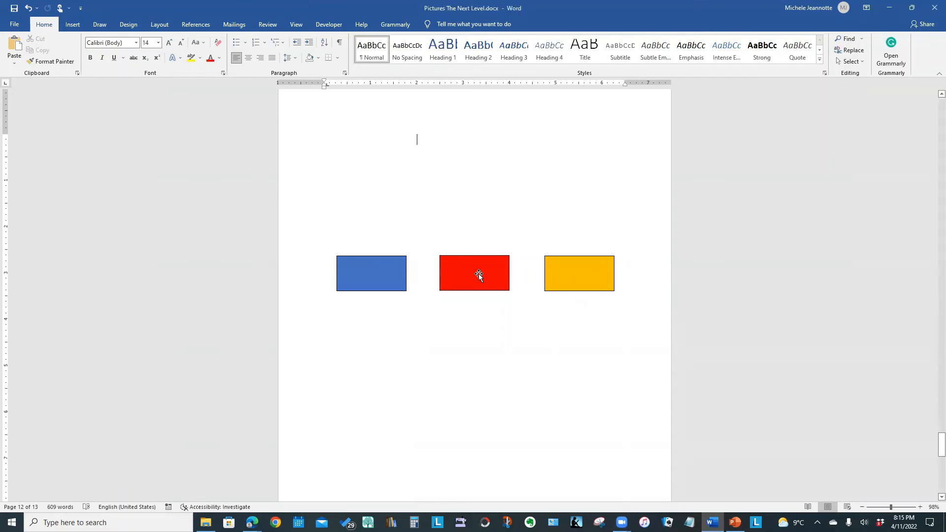
left_click(476, 274)
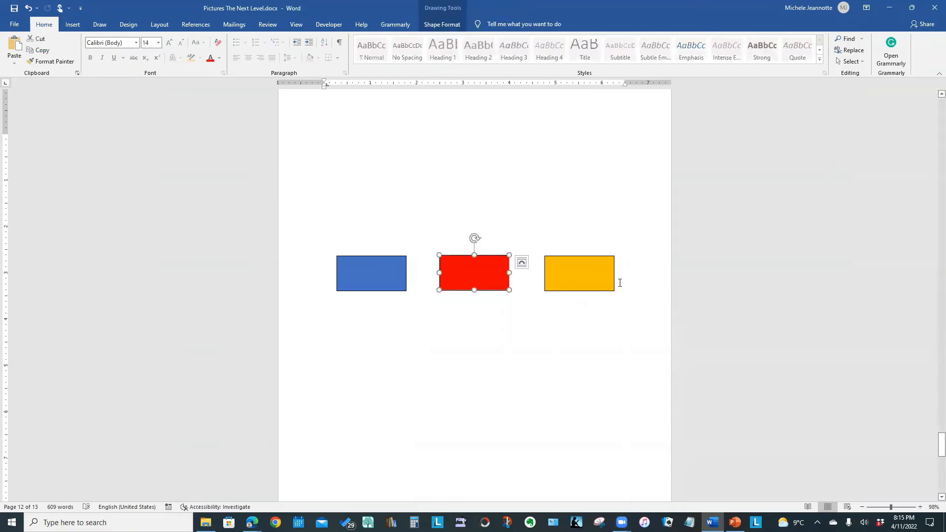
left_click(442, 25)
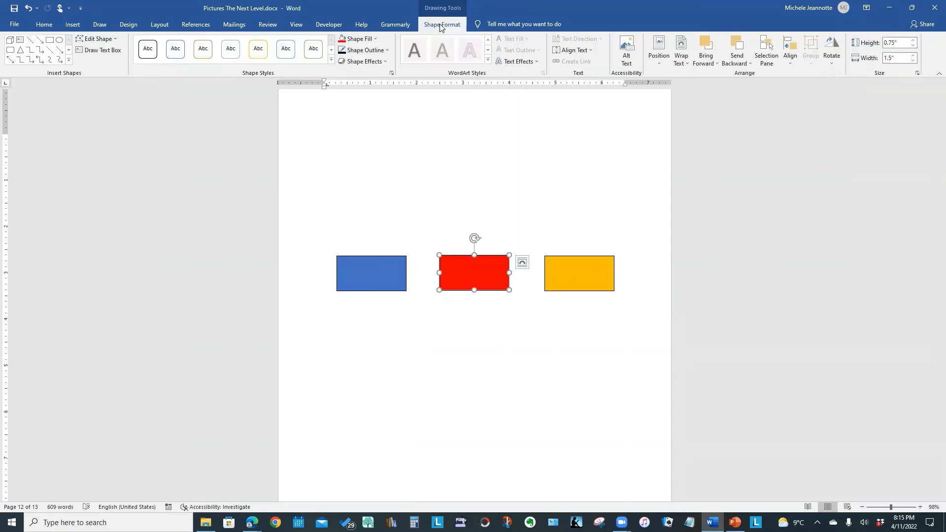
left_click(791, 66)
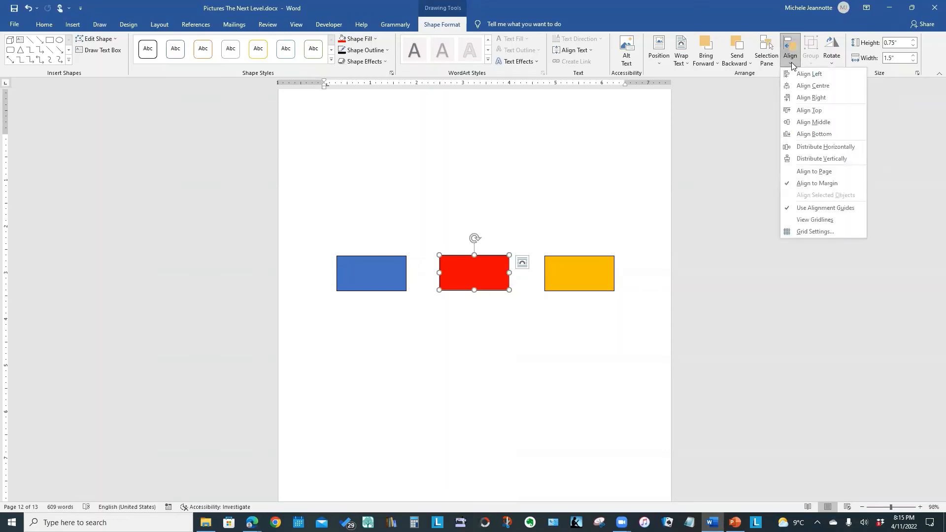
left_click(808, 209)
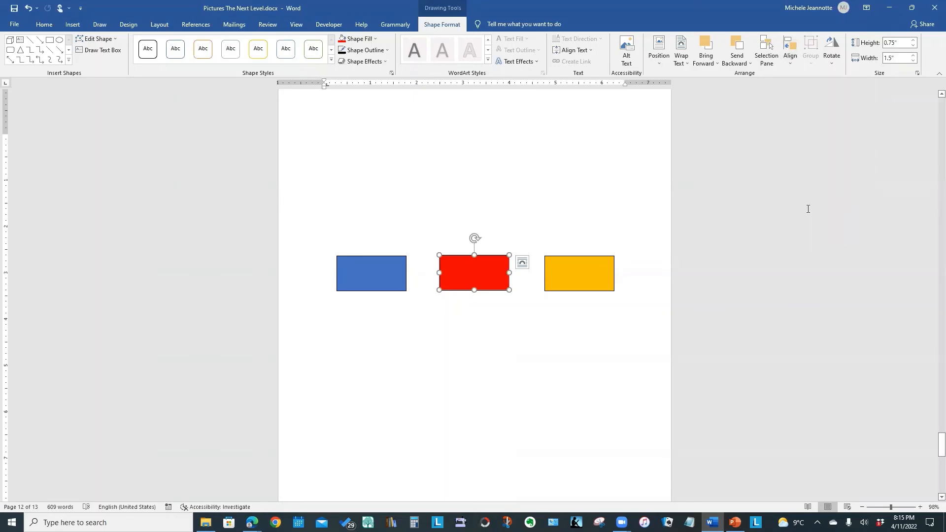
left_click(790, 66)
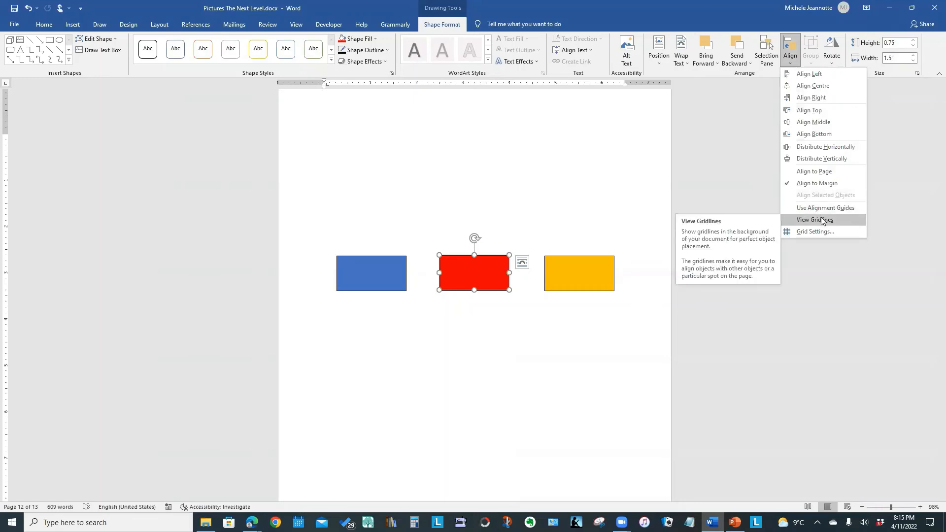
left_click(821, 219)
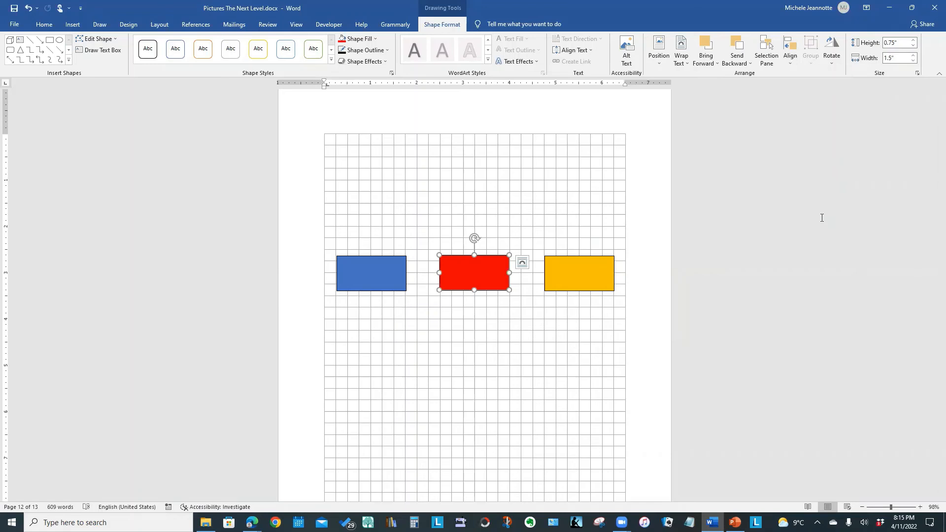
Review the horizontal and vertical spacing in the grid settings
left_click(790, 62)
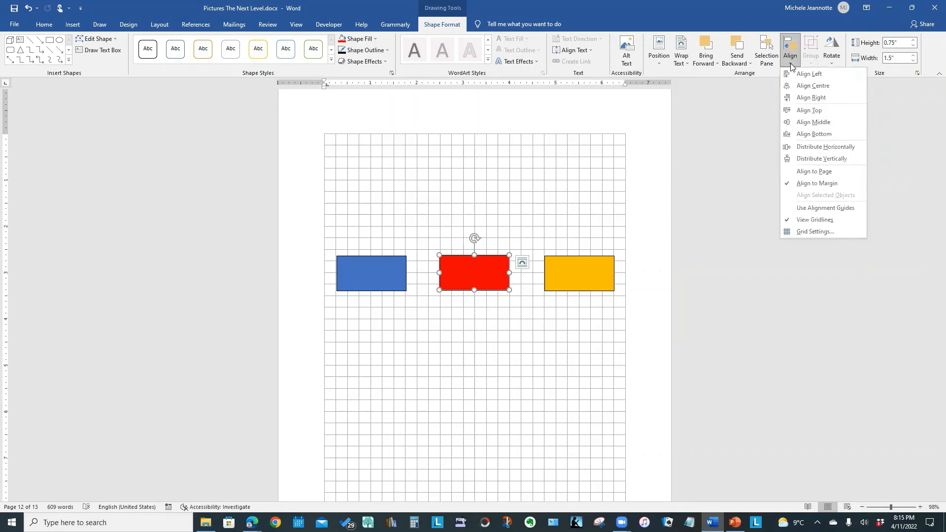
left_click(814, 231)
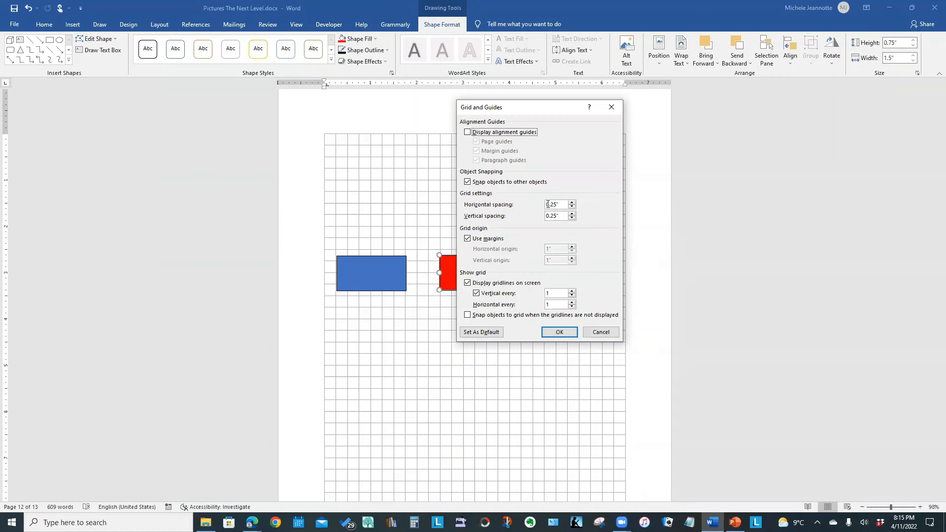
left_click_drag(561, 204, 542, 204)
left_click_drag(558, 216, 533, 216)
left_click(559, 332)
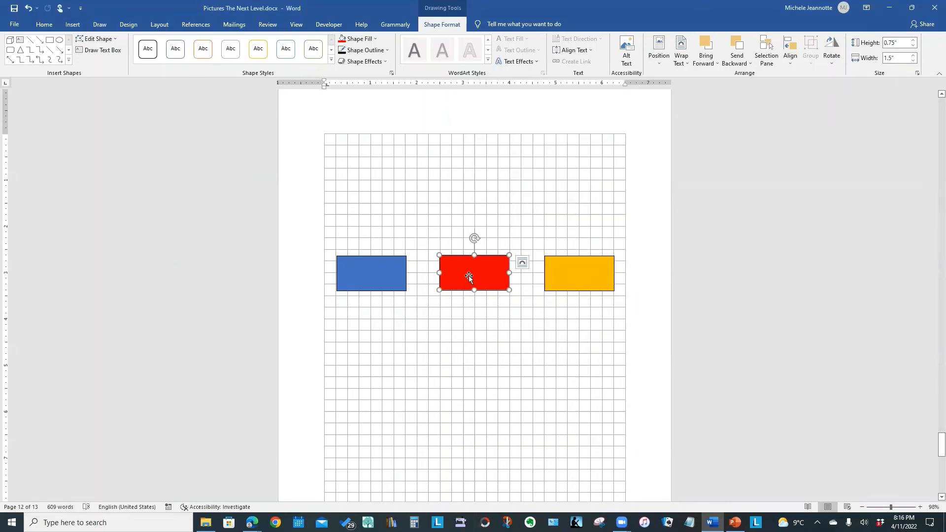
Snap the red, blue and yellow rectangles to the gridlines in one row at the 2-inch mark, 0.5 inch apart, with red in the middle
left_click_drag(469, 276, 491, 233)
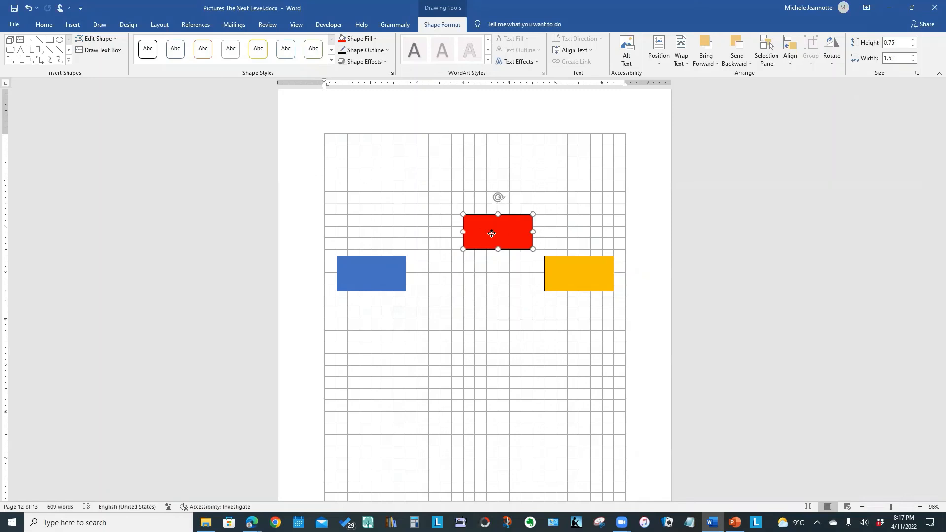
left_click_drag(491, 234, 470, 234)
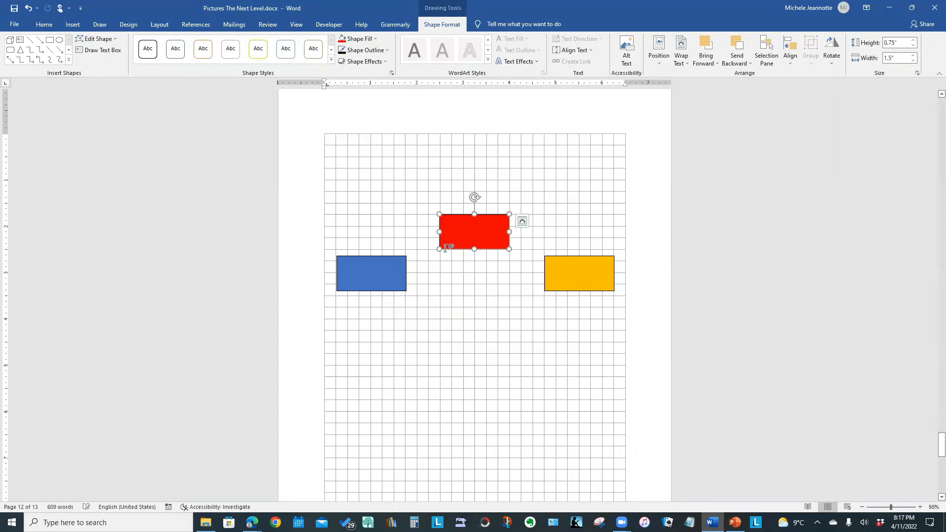
left_click_drag(388, 273, 399, 237)
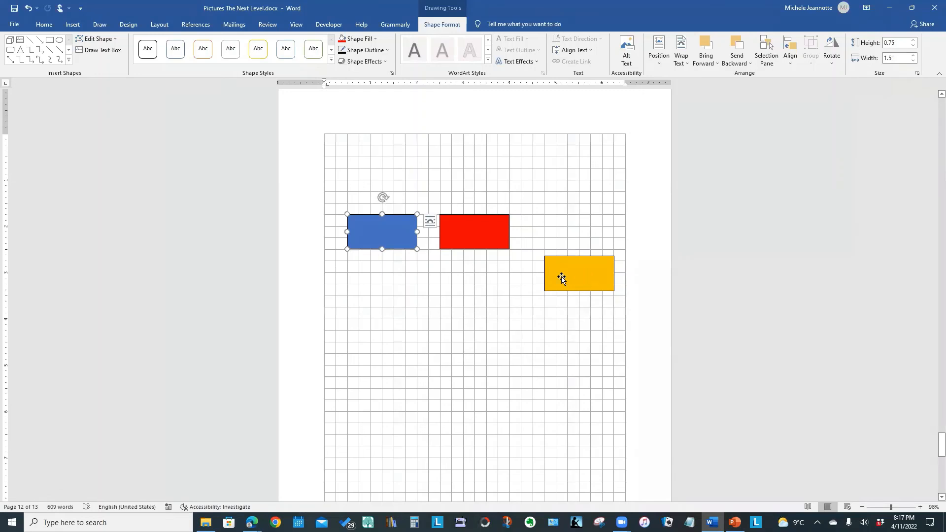
left_click_drag(562, 276, 546, 249)
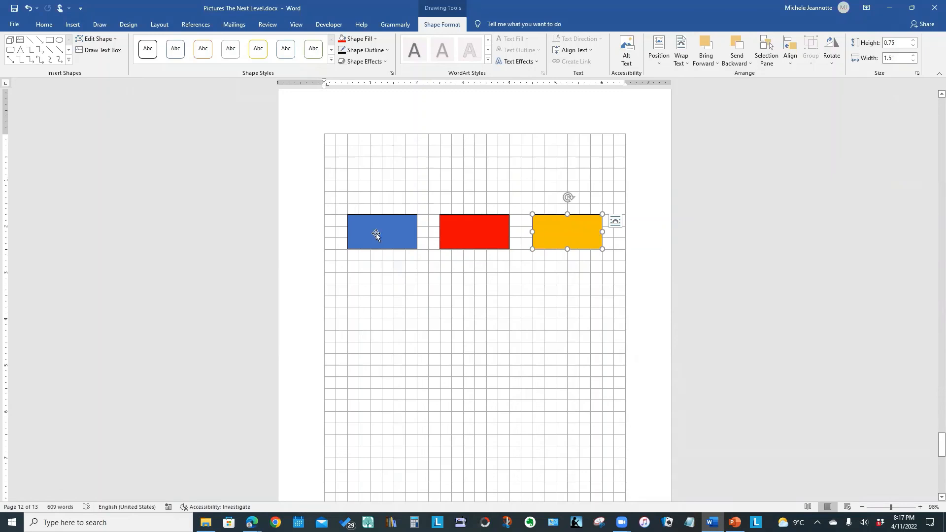
Stack the blue and yellow rectangles under the red one, and rearrange them into a triangle with blue at lower left and yellow at lower right
left_click_drag(405, 234, 499, 273)
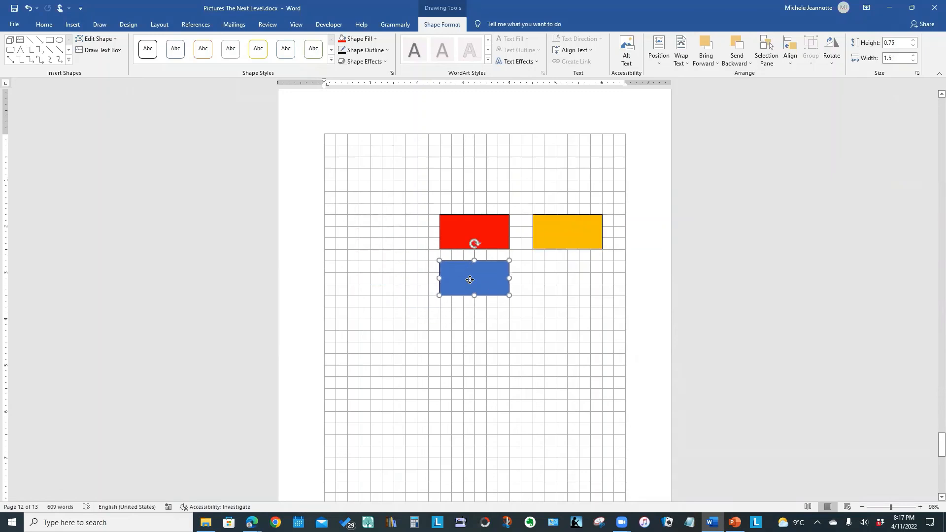
left_click_drag(552, 231, 456, 328)
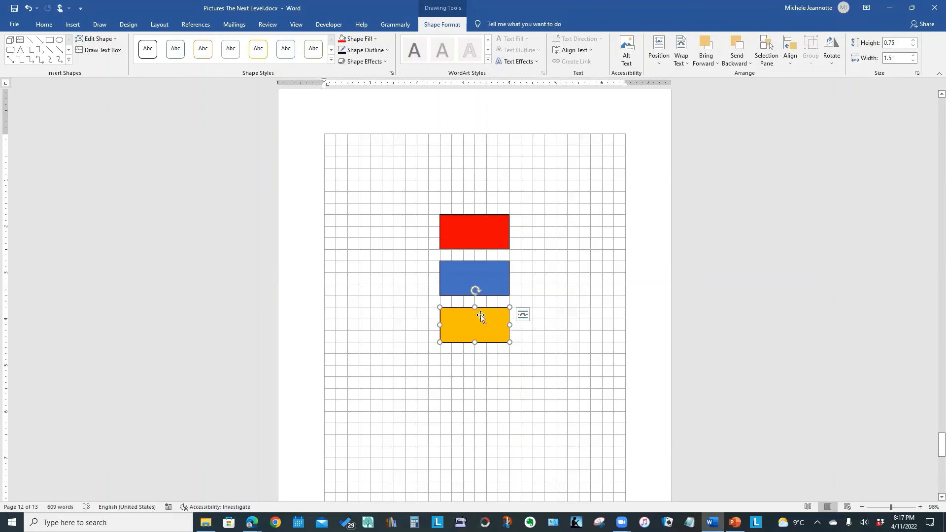
left_click_drag(485, 280, 422, 281)
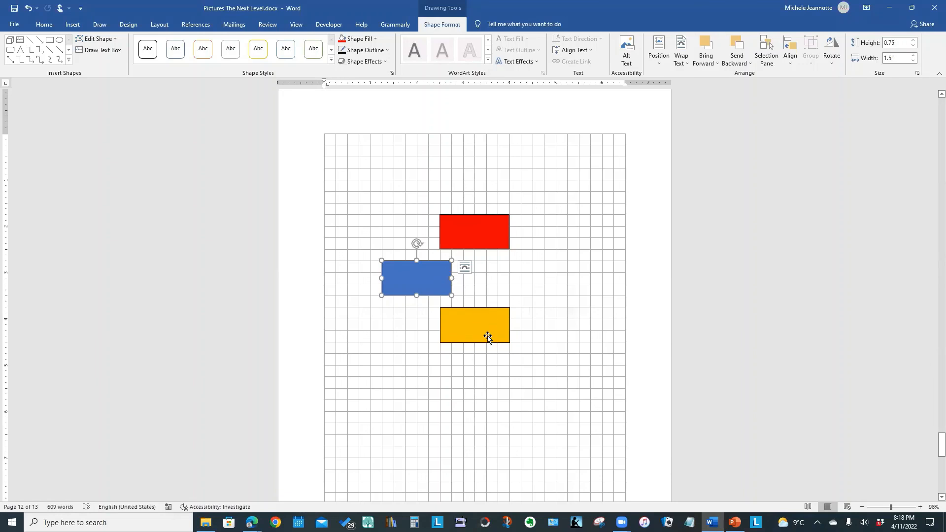
left_click_drag(487, 337, 545, 290)
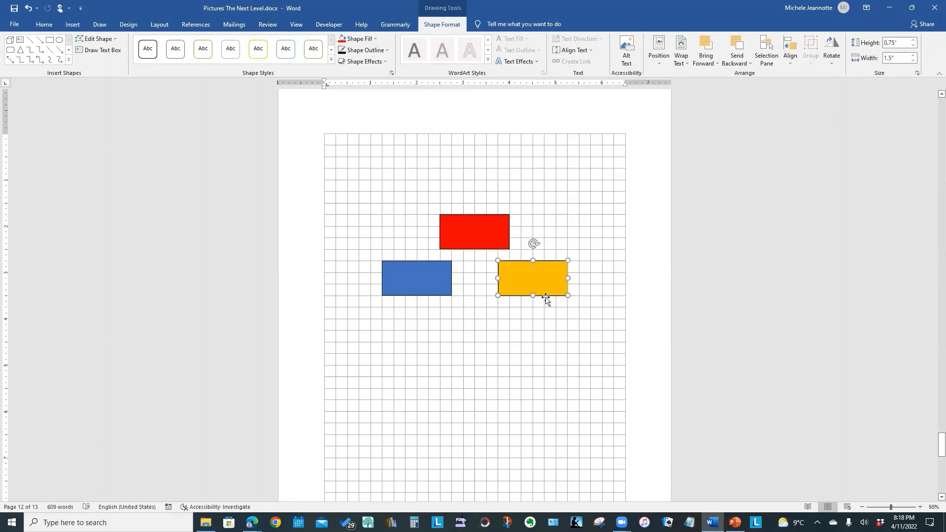
left_click(522, 376)
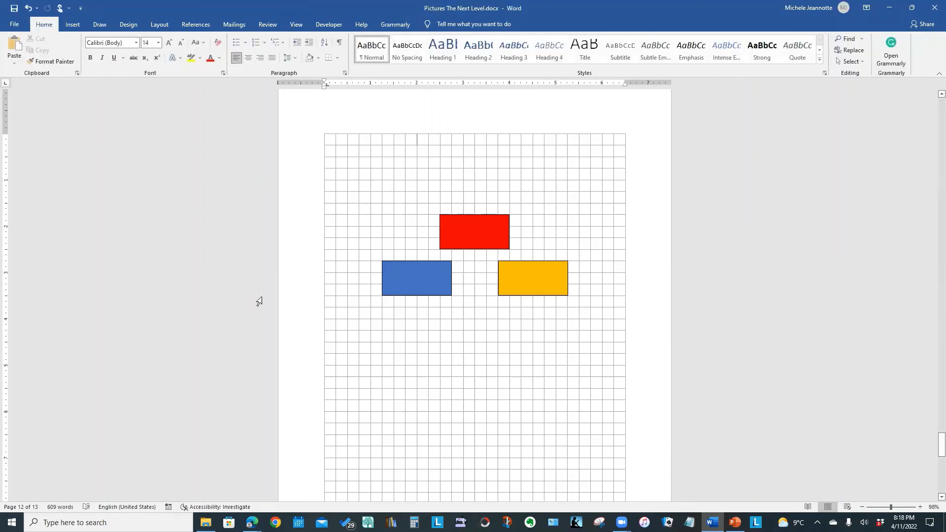
Raise the red rectangle by two grid squares above the blue and yellow pair
left_click(469, 235)
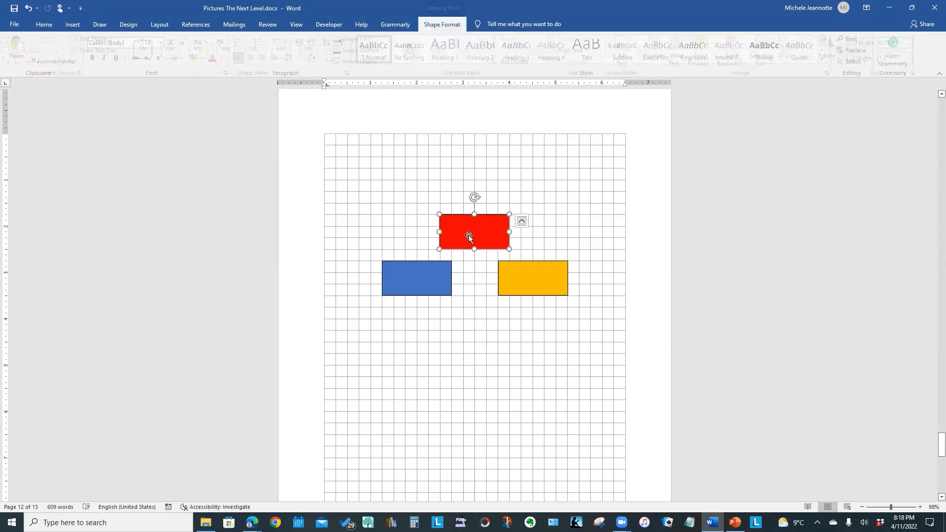
left_click_drag(468, 235, 476, 205)
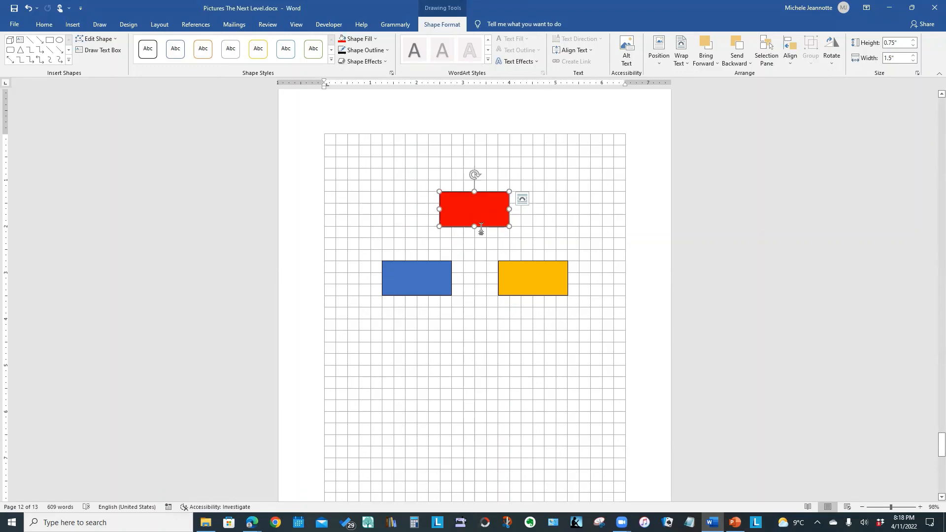
left_click(477, 326)
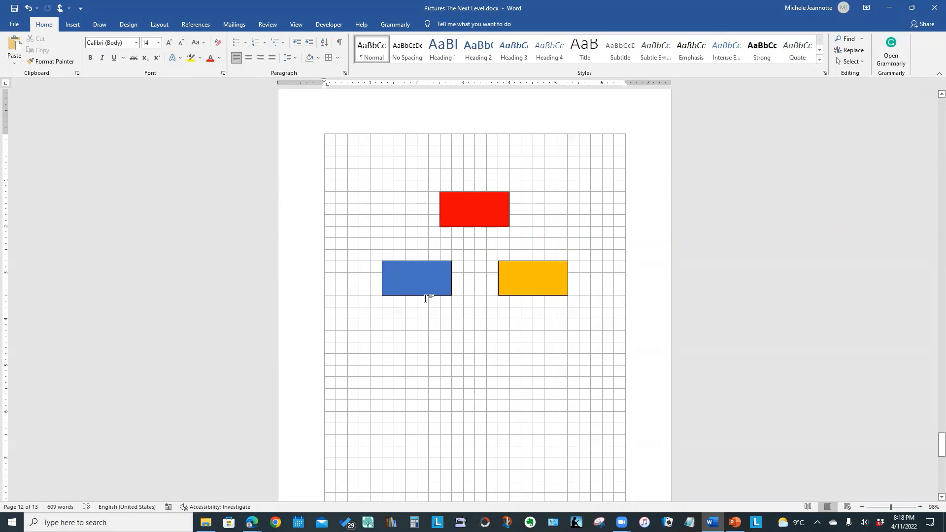
Turn off snapping objects to other objects in the grid settings
left_click(862, 61)
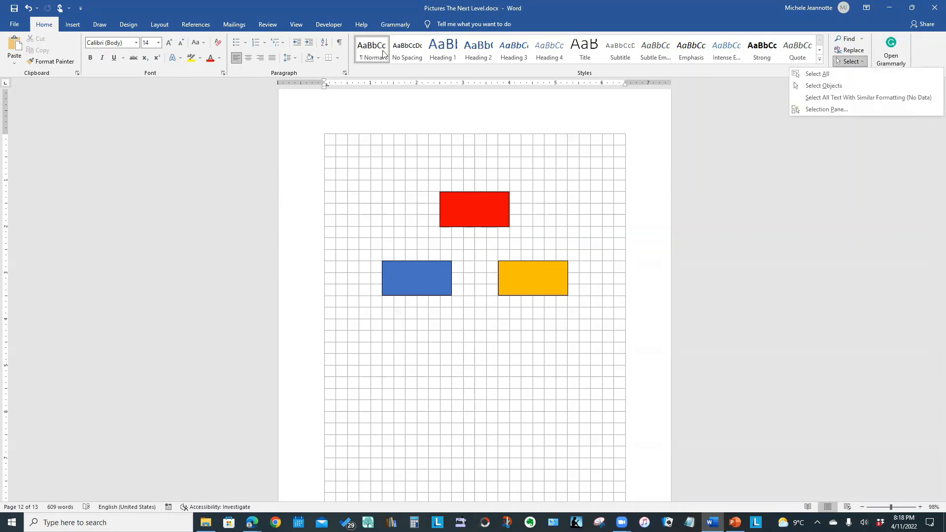
left_click(483, 213)
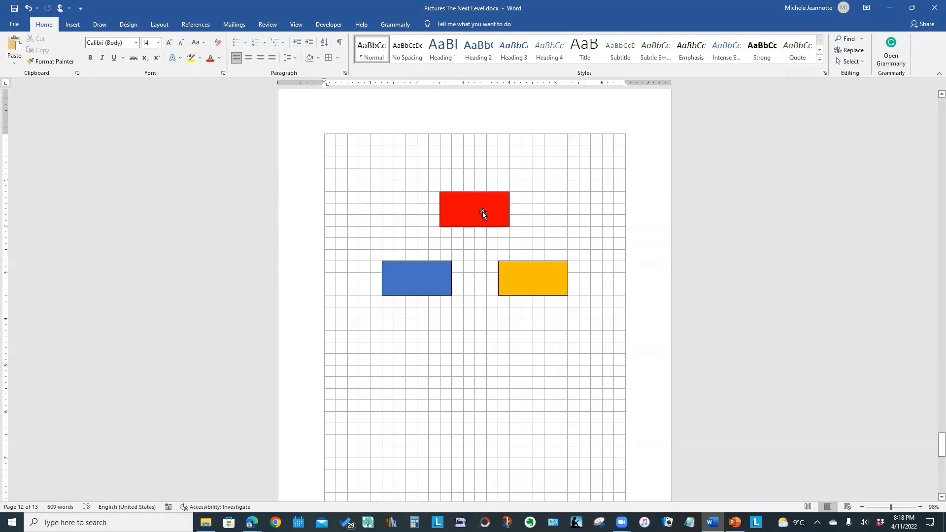
left_click(483, 213)
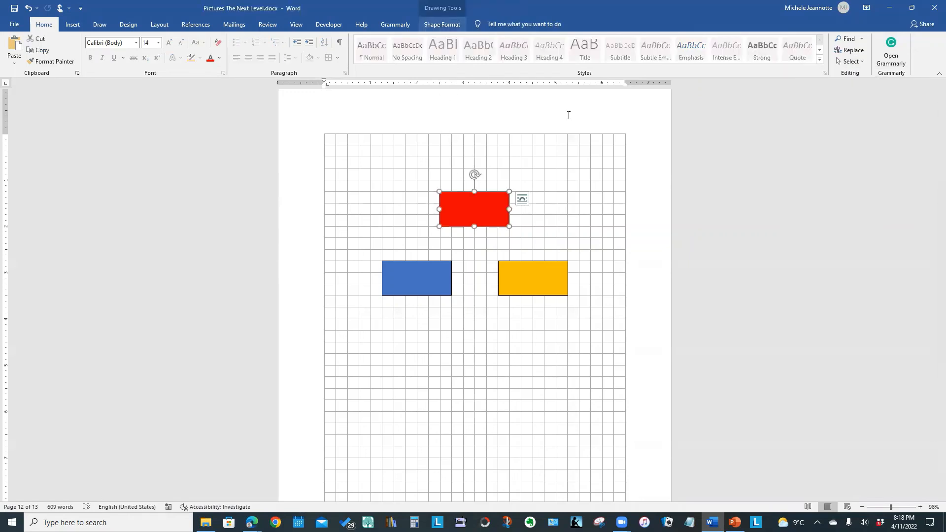
left_click(442, 25)
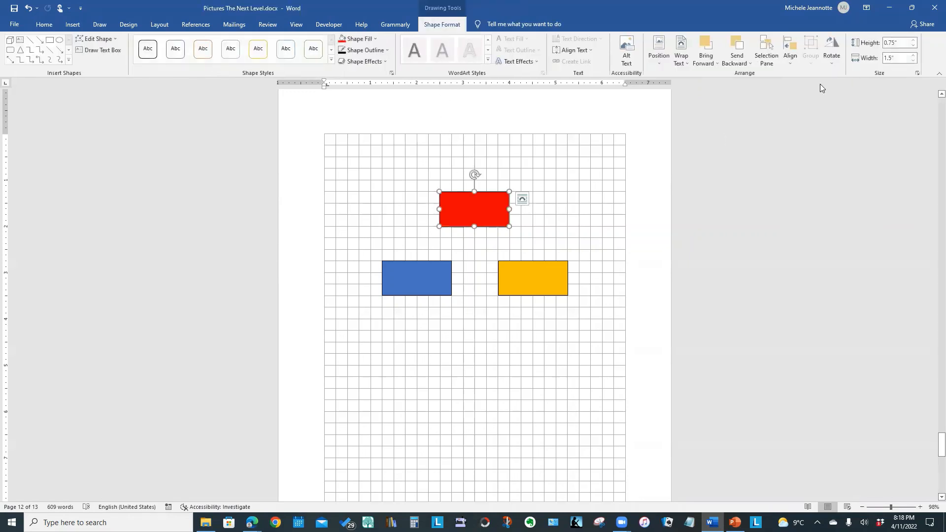
left_click(790, 60)
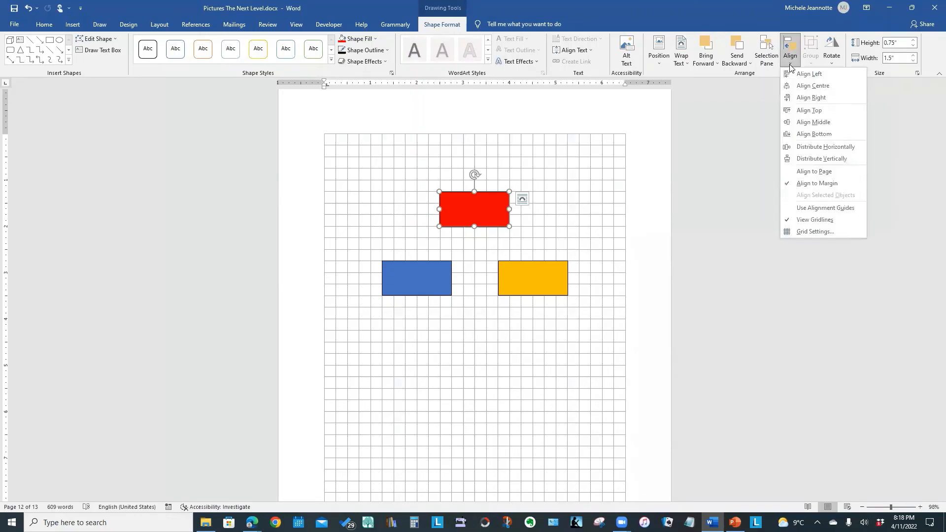
left_click(799, 232)
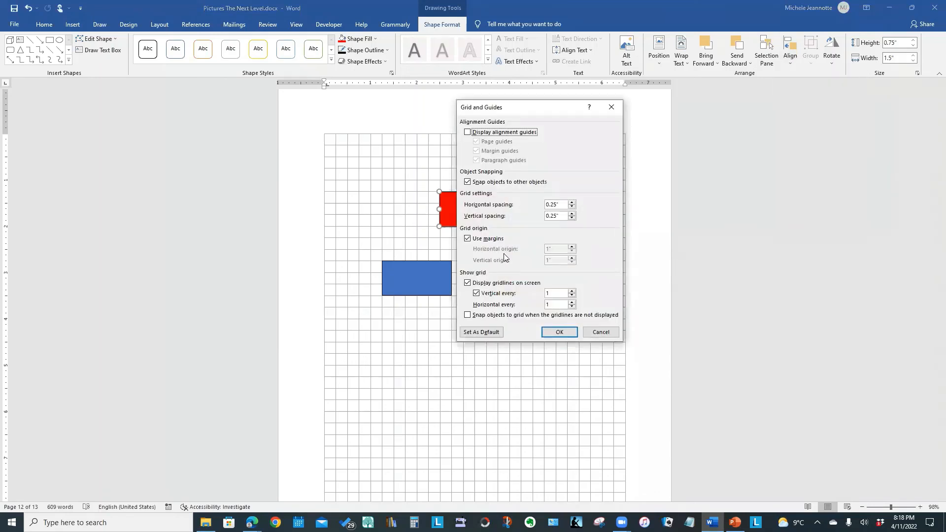
left_click(468, 183)
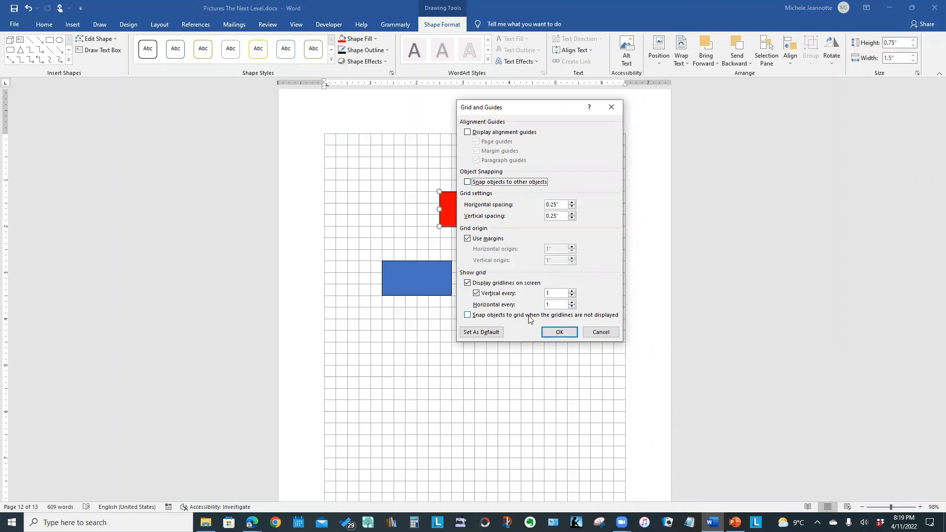
left_click(558, 333)
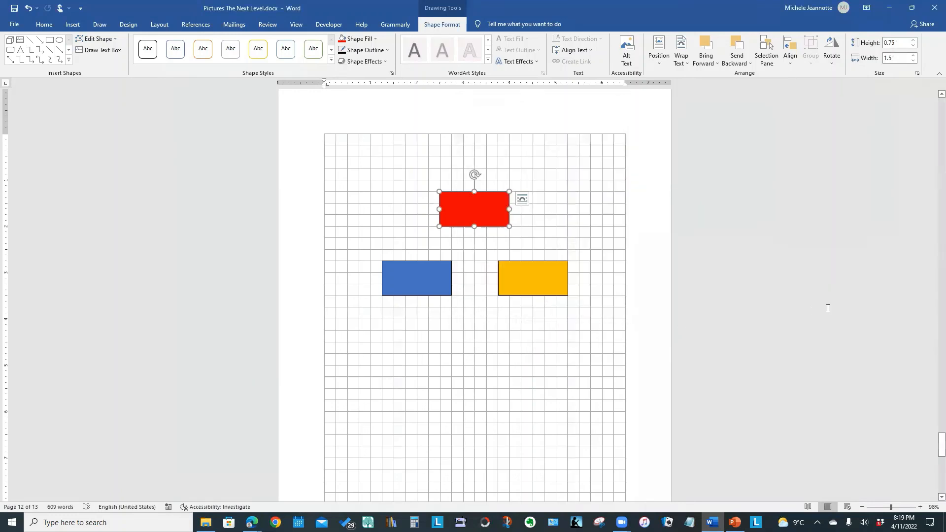
Move the red rectangle about one grid square to the left
left_click(530, 378)
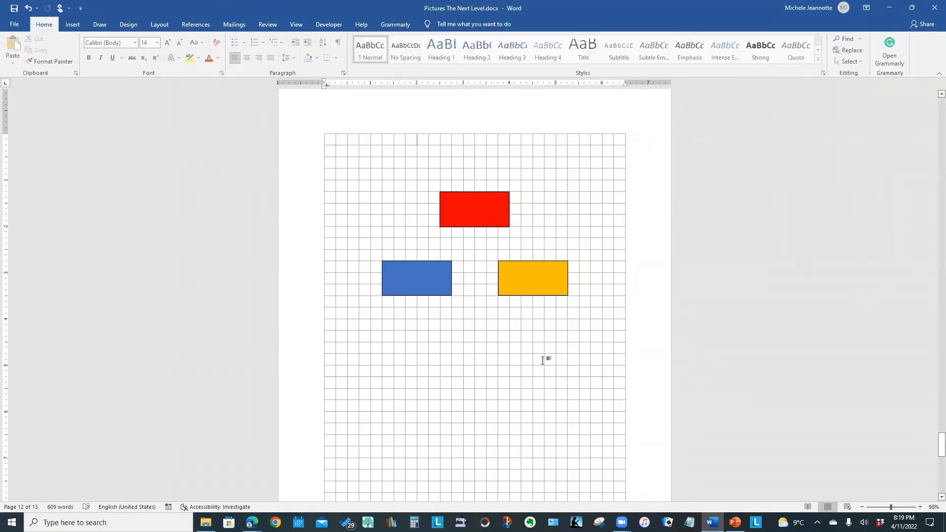
left_click(471, 213)
left_click_drag(469, 213, 458, 212)
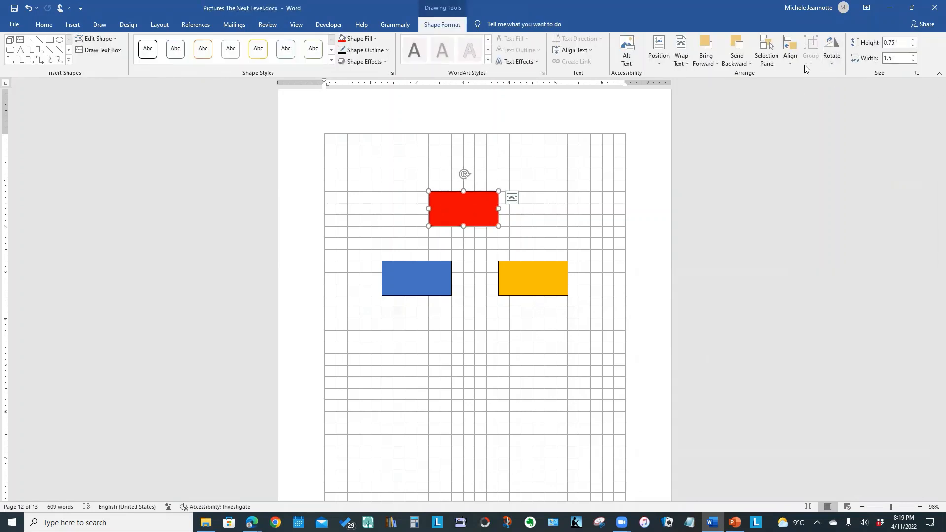
Hide the gridlines and nudge the red rectangle slightly to the right in five fine increments
left_click(790, 58)
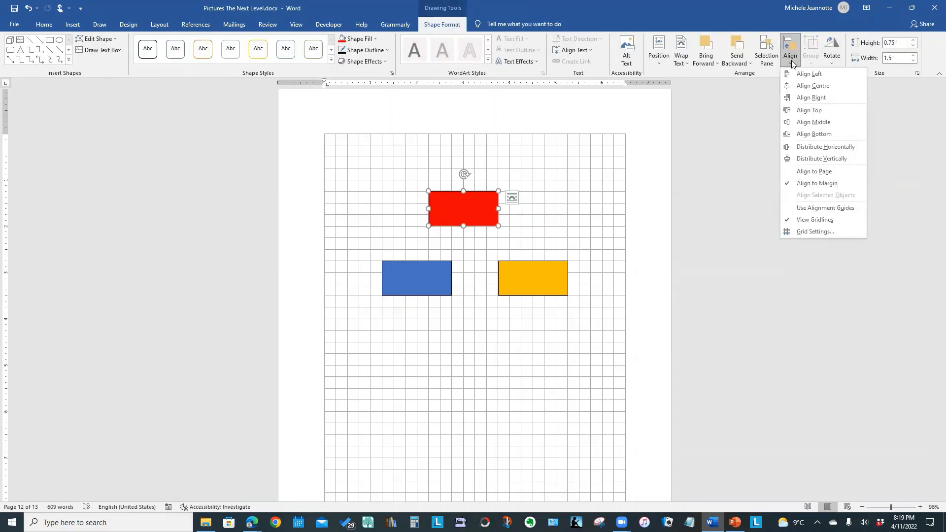
left_click(811, 220)
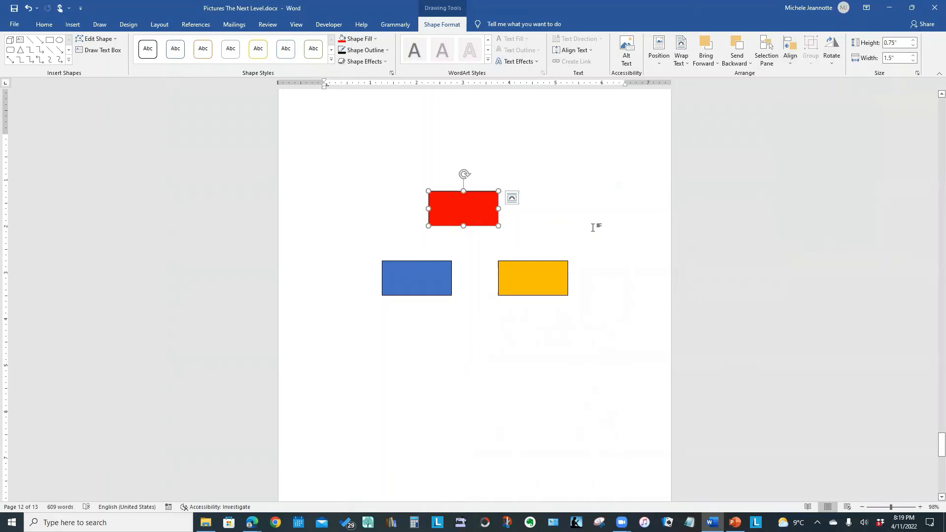
key("ctrl+Right")
key("ctrl+Right")
key("ctrl+Right")
key("ctrl+Right")
key("ctrl+Right")
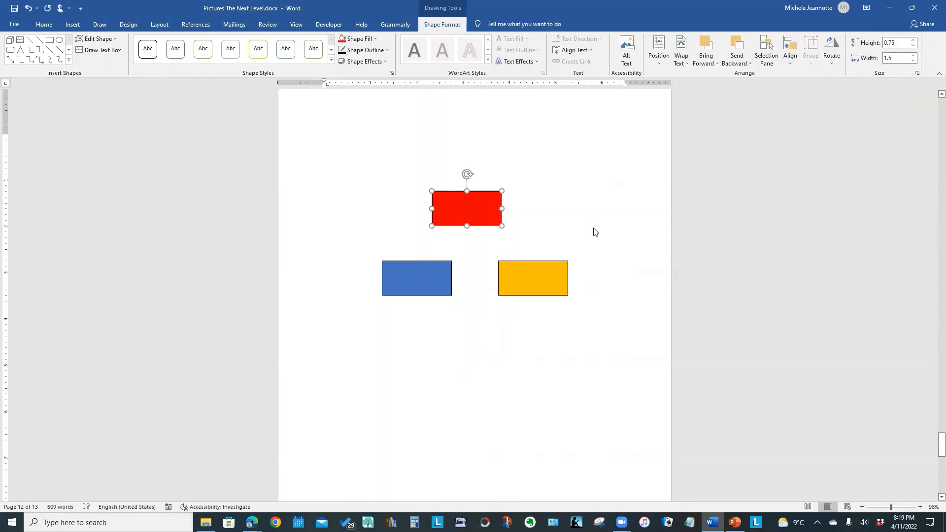
Nudge the red rectangle right in regular increments until it sits above and slightly past the yellow rectangle
key("Right")
key("Right")
key("Right")
key("Right")
key("Right")
key("Right")
key("Right")
key("Right")
key("Right")
key("Right")
key("Right")
key("Right")
key("Right")
key("Right")
key("Right")
key("Right")
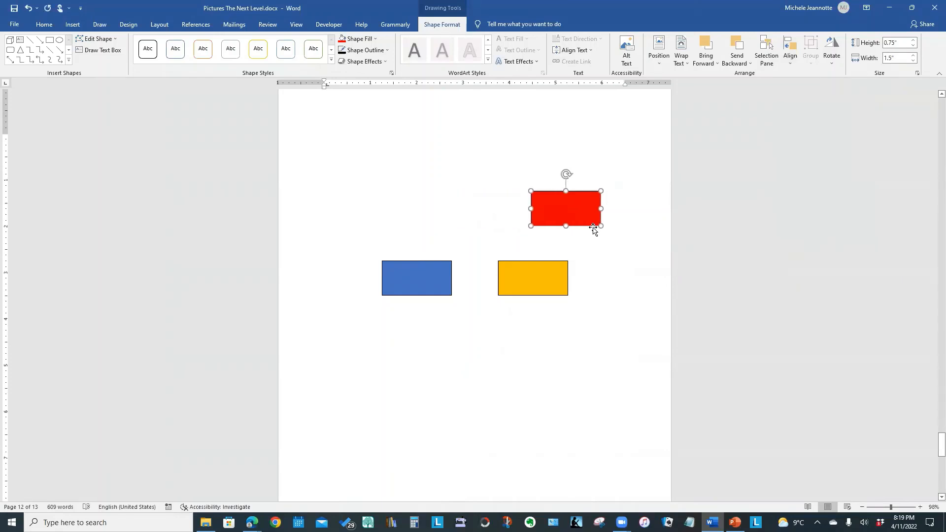
Nudge the red rectangle back left in regular increments until it partly overhangs the blue rectangle below
key("Left")
key("Left")
key("Left")
key("Left")
key("Left")
key("Left")
key("Left")
key("Left")
key("Left")
key("Left")
key("Left")
key("Left")
key("Left")
key("Left")
key("Left")
key("Left")
key("Left")
key("Left")
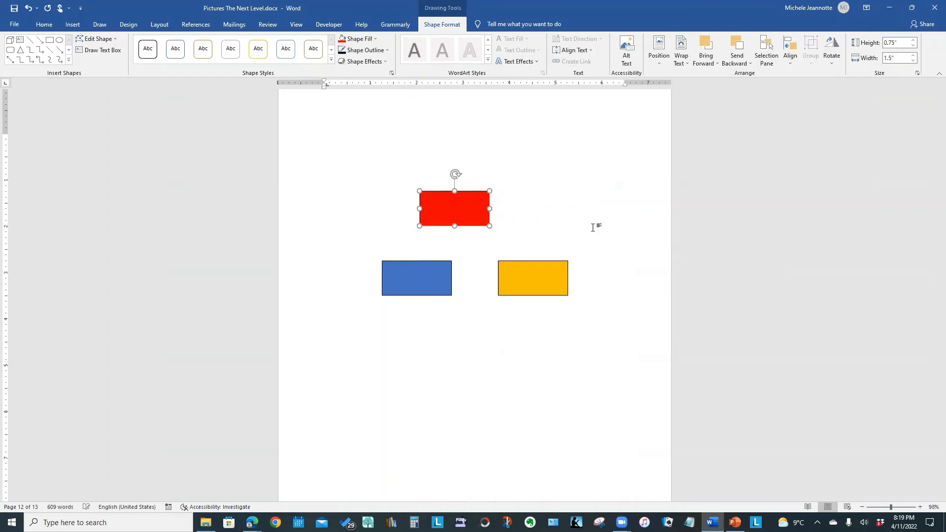
key("Left")
key("Left")
key("Left")
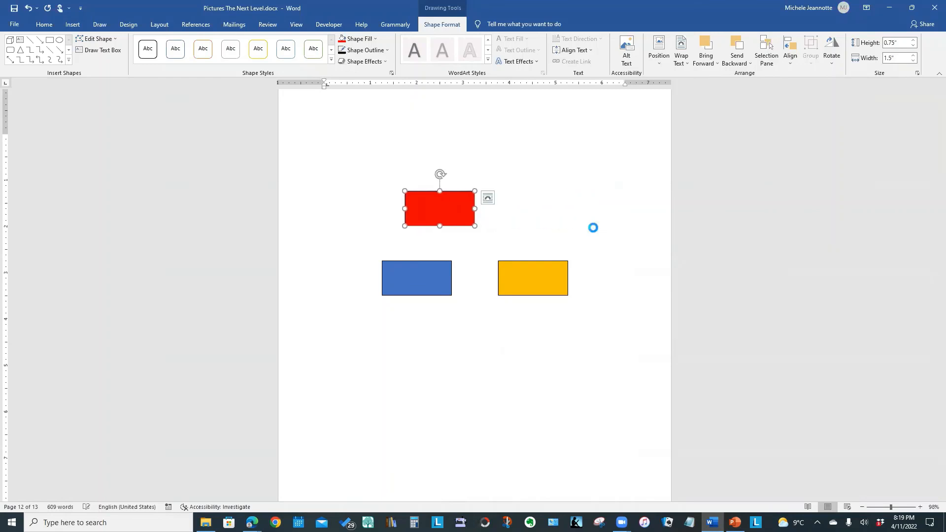
Nudge the red rectangle slightly to the right in fine increments
key("ctrl+Right")
key("ctrl+Right")
key("ctrl+Right")
key("ctrl+Right")
key("ctrl+Right")
key("ctrl+Right")
key("ctrl+Right")
key("ctrl+Right")
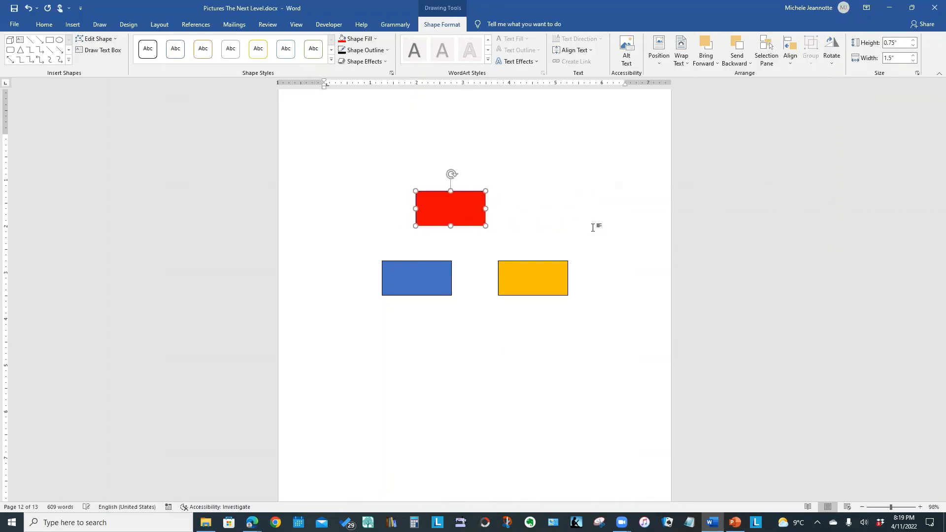
Nudge the red rectangle right in regular increments until it is roughly centred above the blue and yellow pair, and deselect it
key("Right")
key("Right")
key("Right")
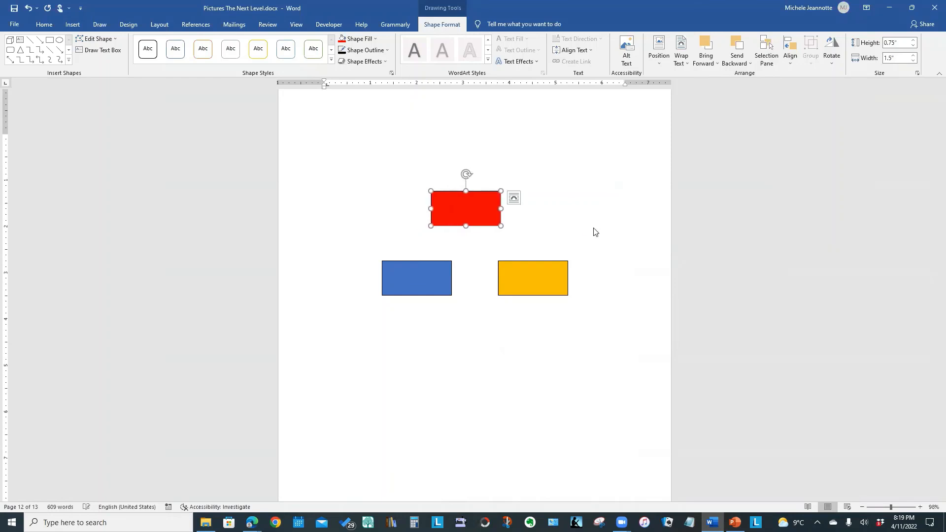
key("Right")
key("Right")
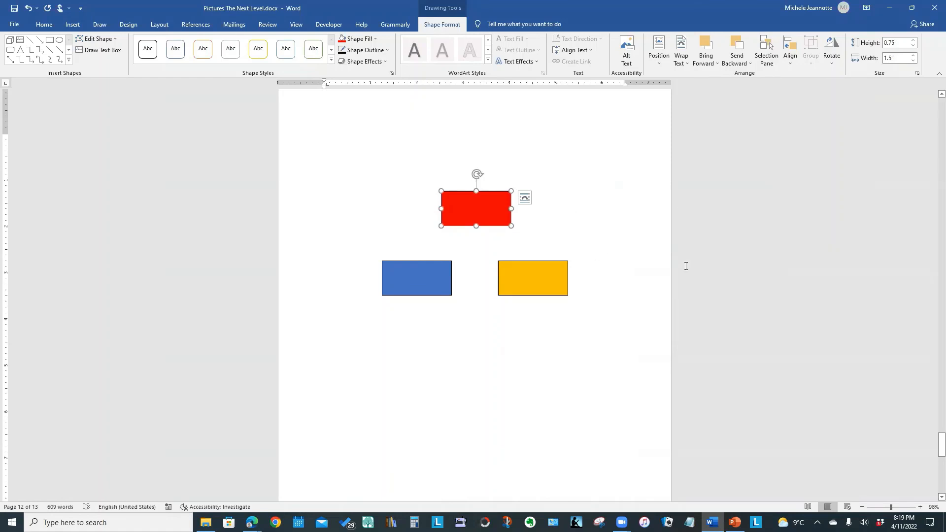
left_click(503, 137)
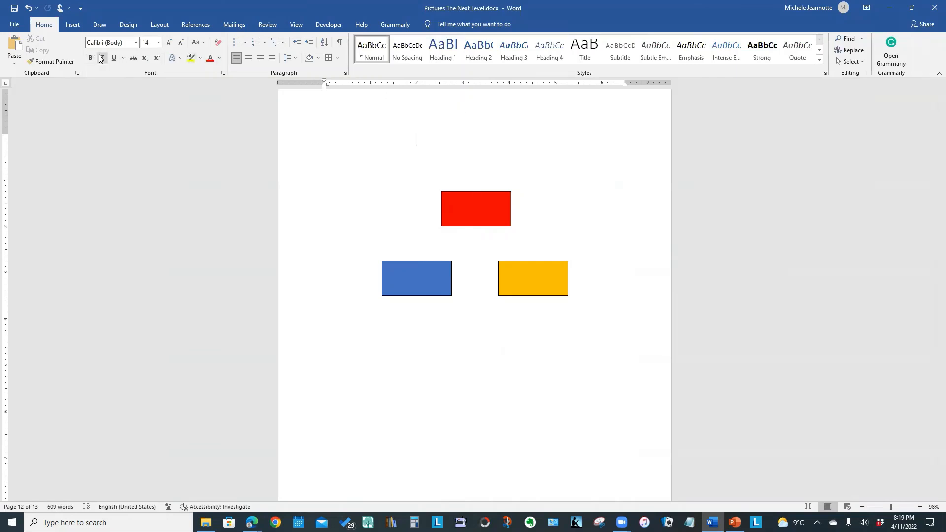
Draw a slightly slanted straight line about 6.7" wide and 0.18" high across the page above the red rectangle
left_click(74, 26)
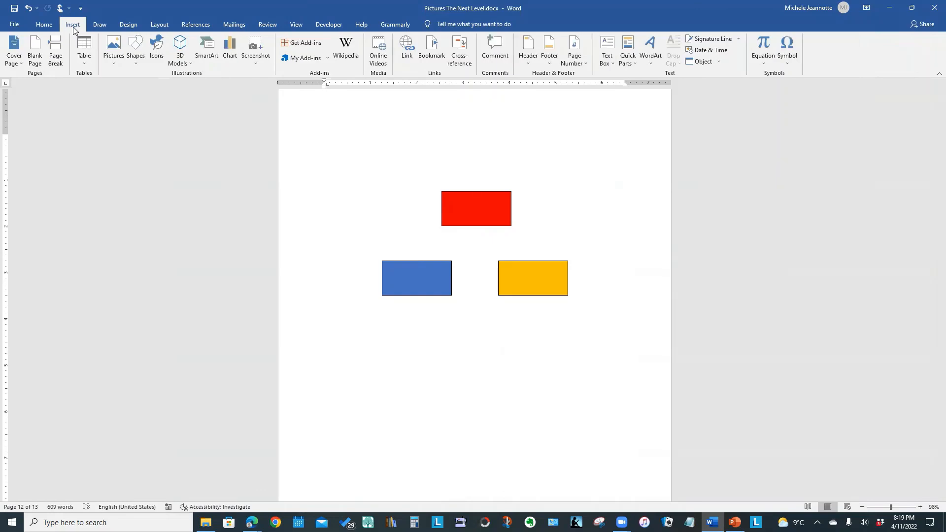
left_click(134, 63)
left_click(151, 84)
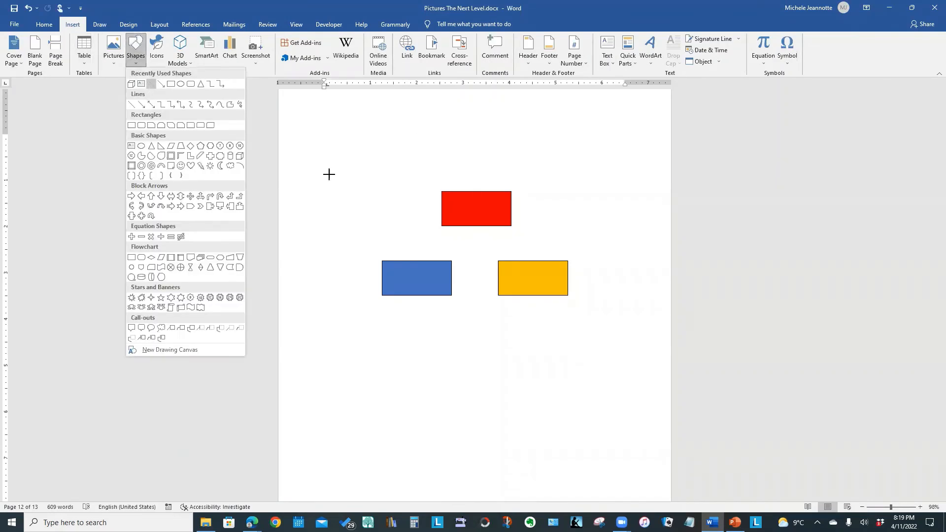
mouse_move(323, 178)
left_mouse_down()
mouse_move(623, 176)
mouse_move(625, 187)
mouse_move(629, 159)
mouse_move(633, 170)
left_mouse_up()
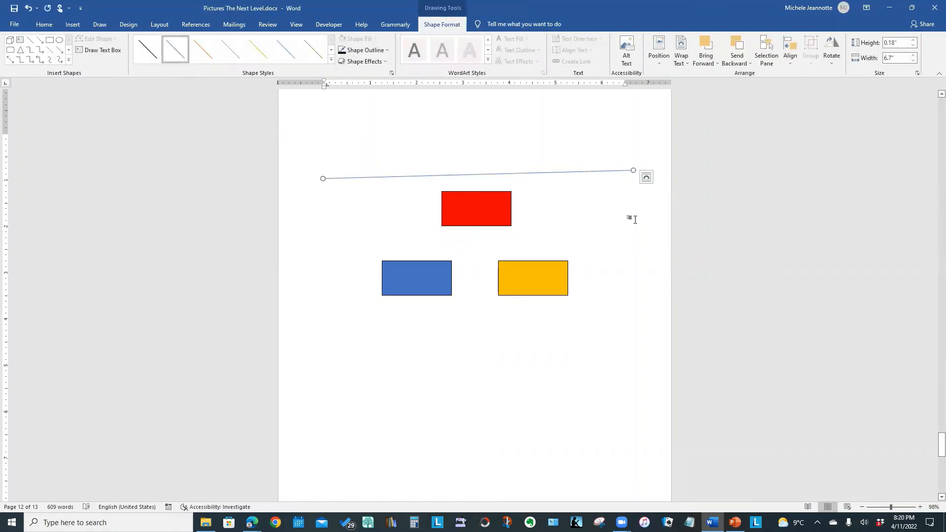
Set the weight of the slanted line to 3 pt
right_click(602, 171)
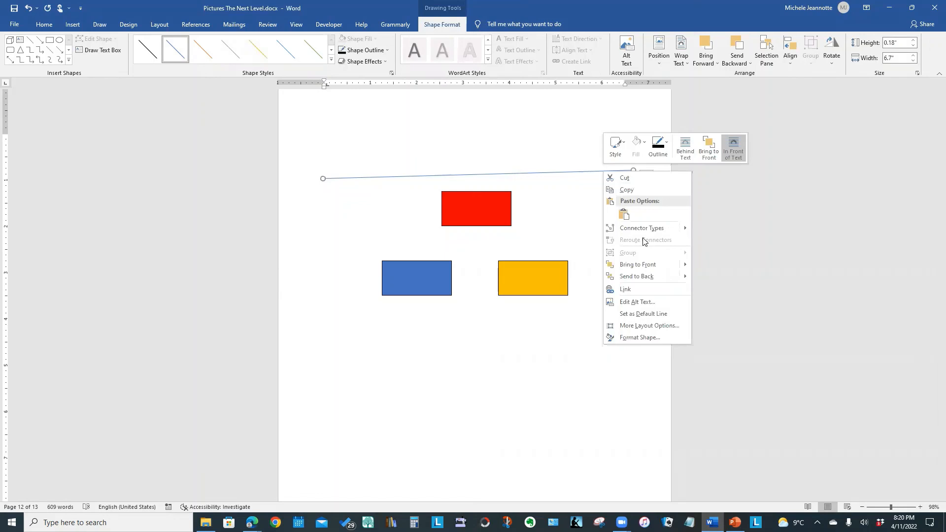
left_click(648, 339)
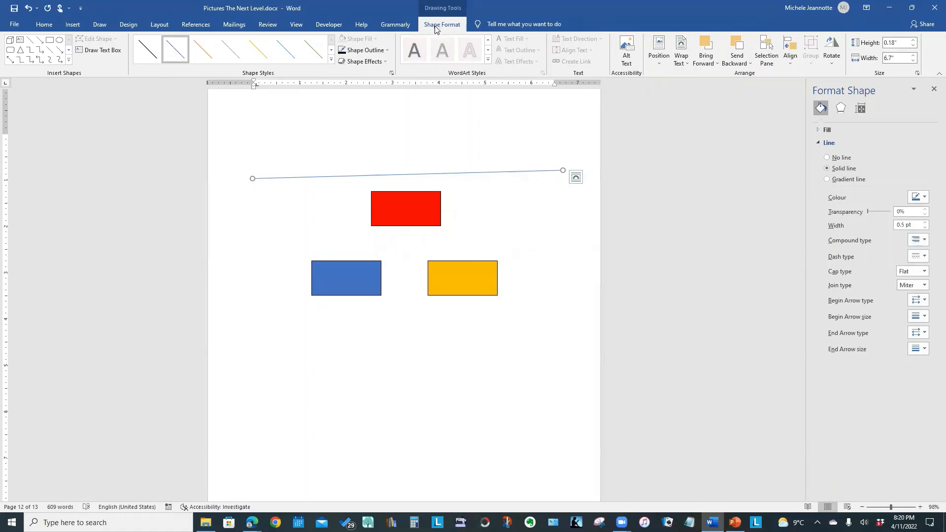
left_click(387, 50)
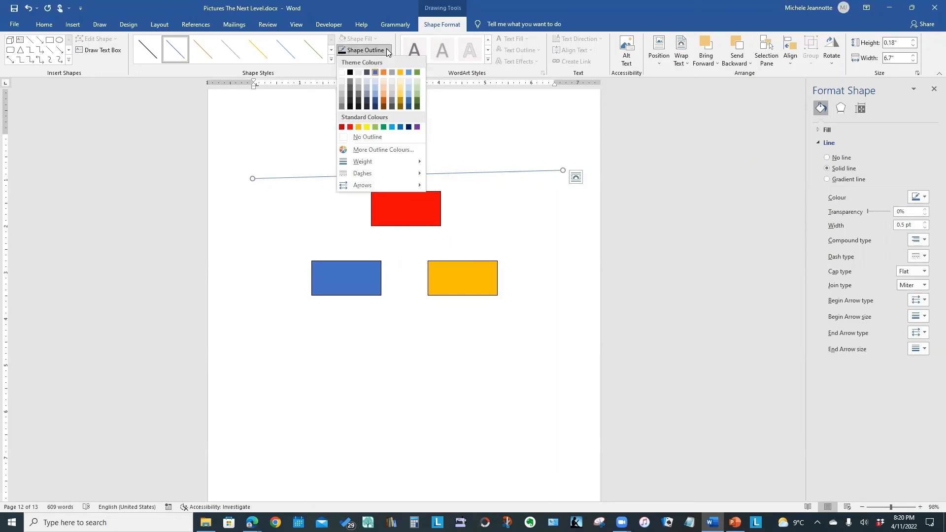
mouse_move(393, 161)
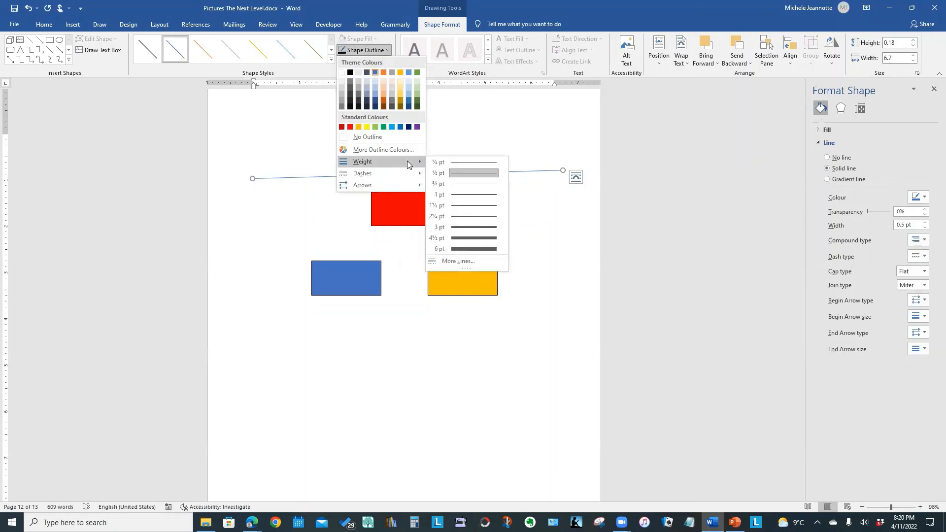
left_click(474, 229)
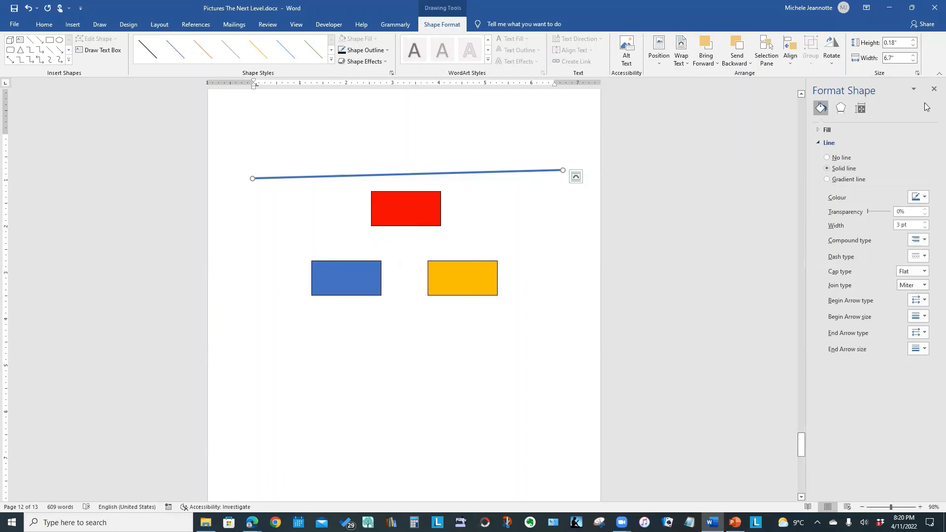
left_click(933, 89)
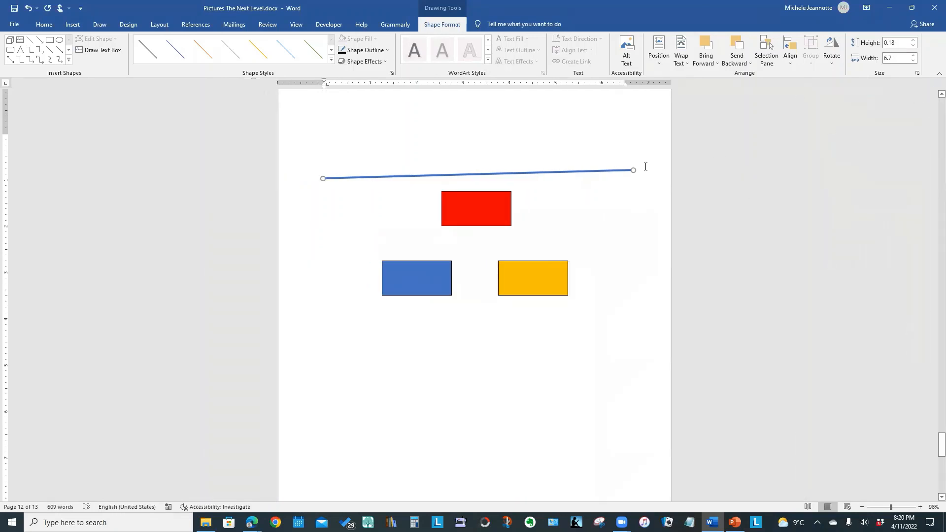
Try moving the red rectangle up against the slanted line, and move it back down clear of the line
left_click(475, 207)
left_click_drag(475, 206, 474, 190)
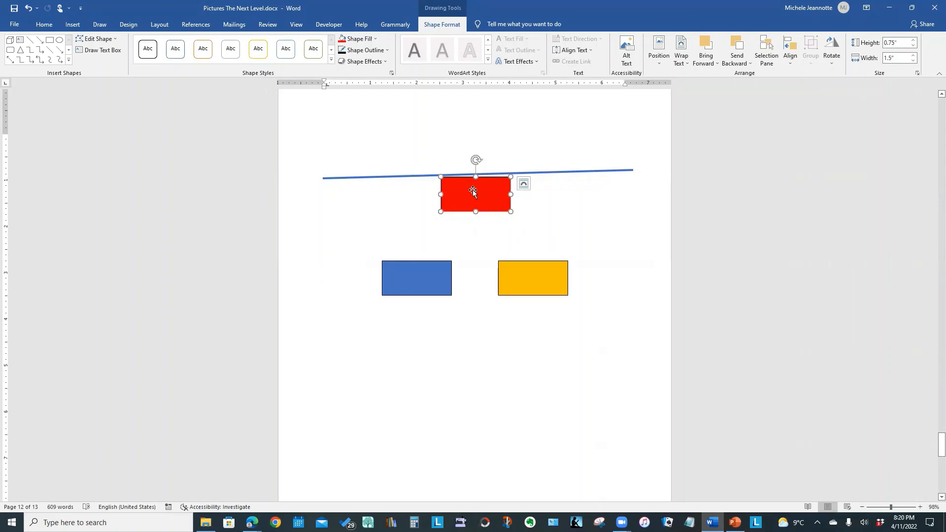
left_click_drag(473, 193, 475, 225)
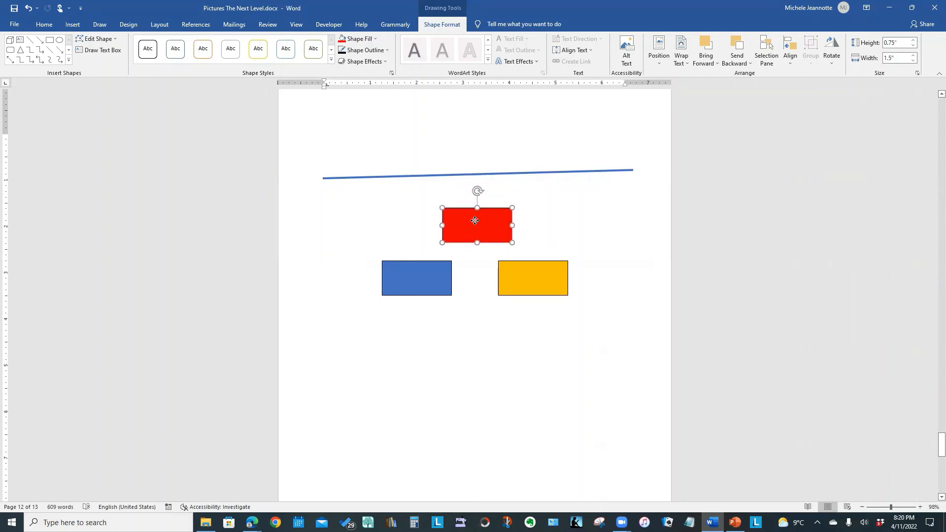
Delete the slanted line above the three rectangles
left_click(469, 178)
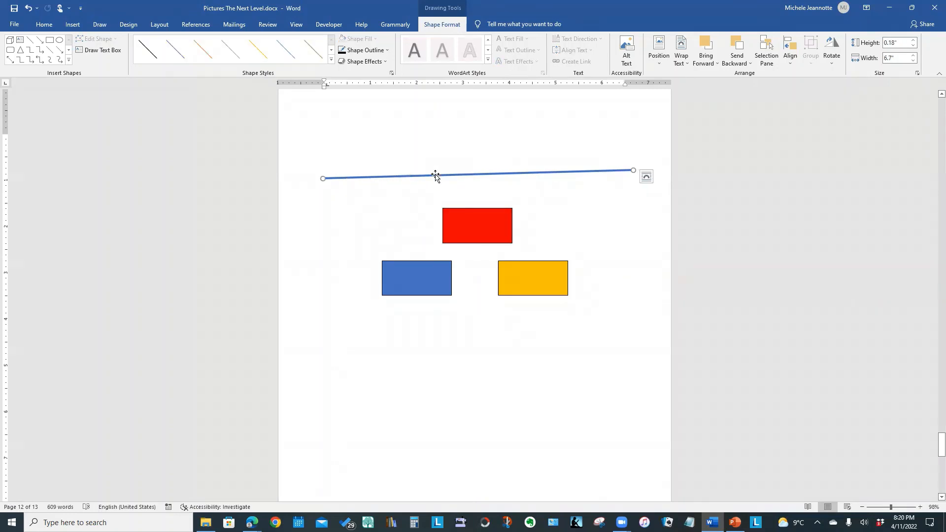
key("Delete")
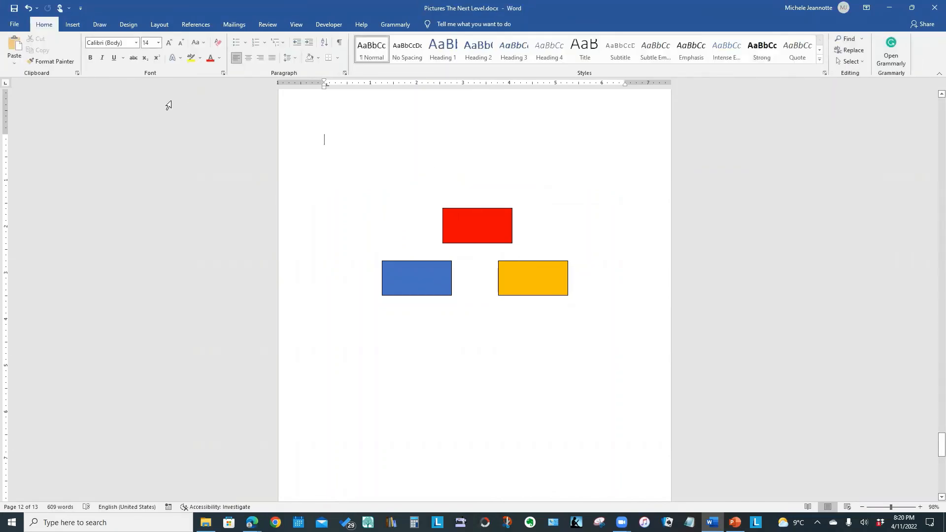
Draw a wide rectangle about 7.16" by 0.76" across the page above the three small rectangles
left_click(73, 24)
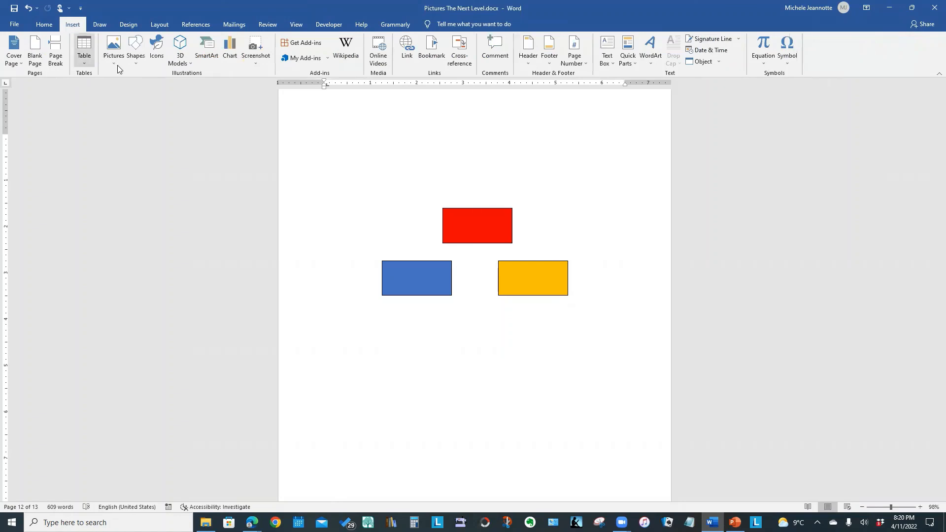
left_click(137, 61)
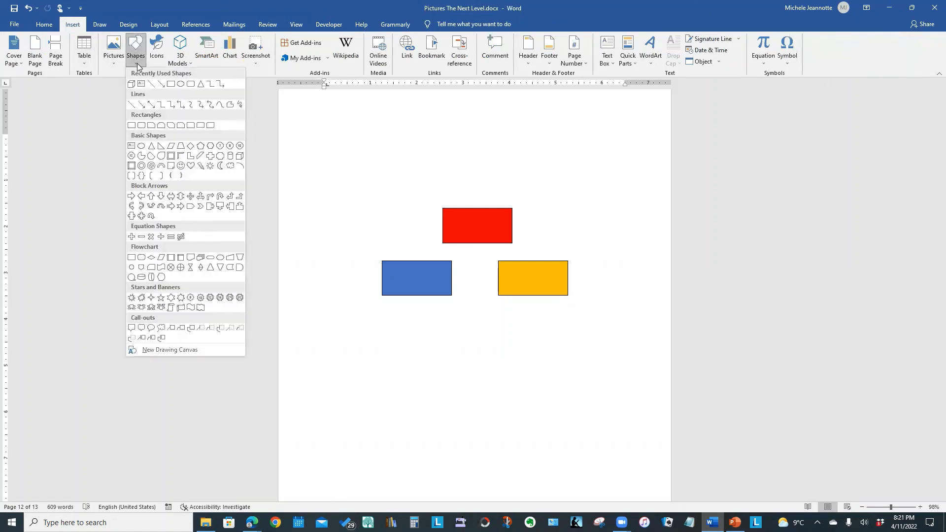
left_click(168, 89)
left_click_drag(311, 140, 643, 175)
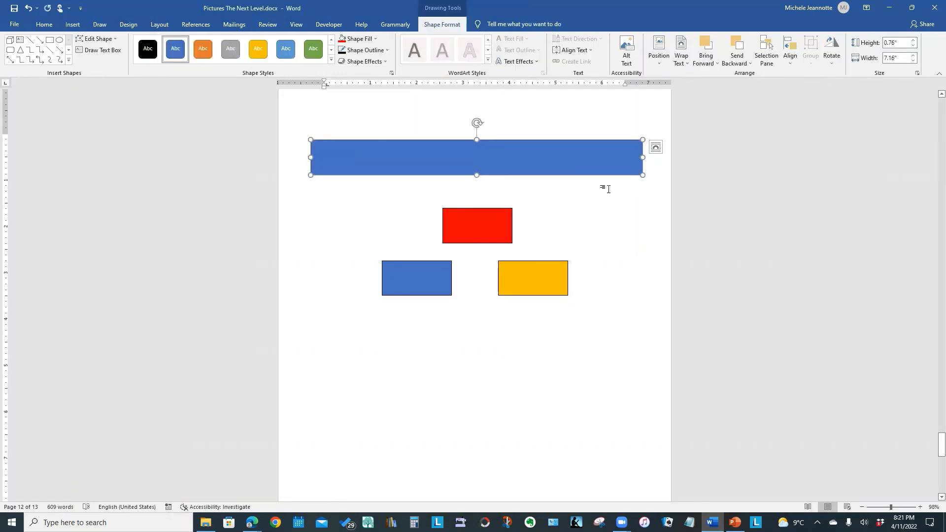
Place the red rectangle under the left part of the wide bar and the small blue one under its middle, both touching its lower edge
left_click_drag(458, 227, 329, 204)
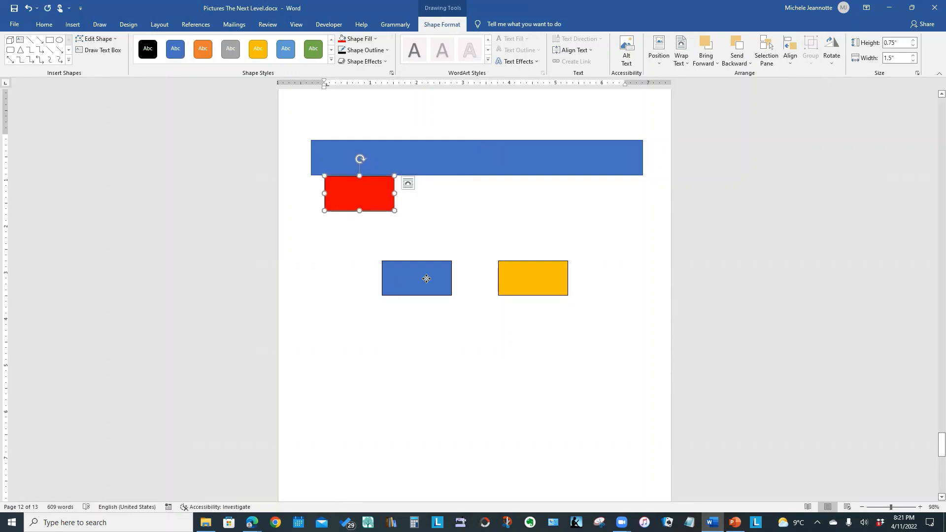
left_click_drag(400, 276, 450, 192)
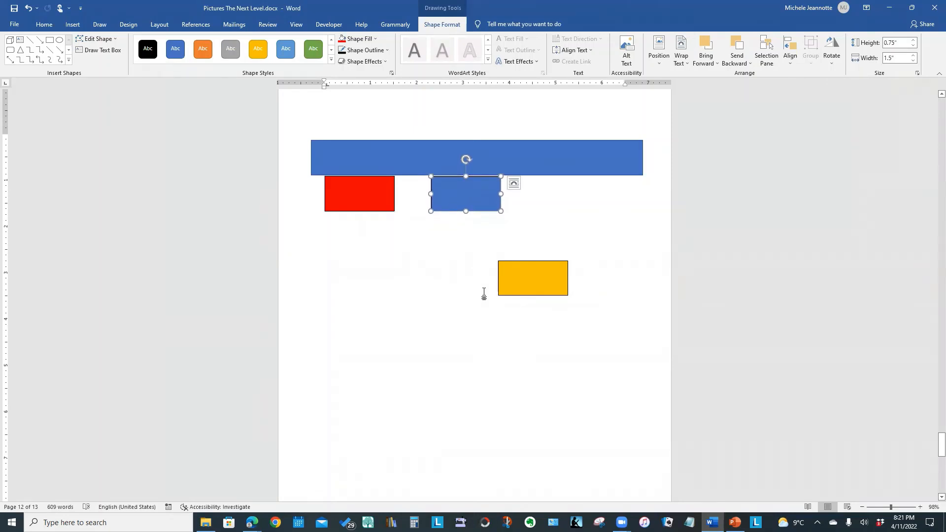
key("Up")
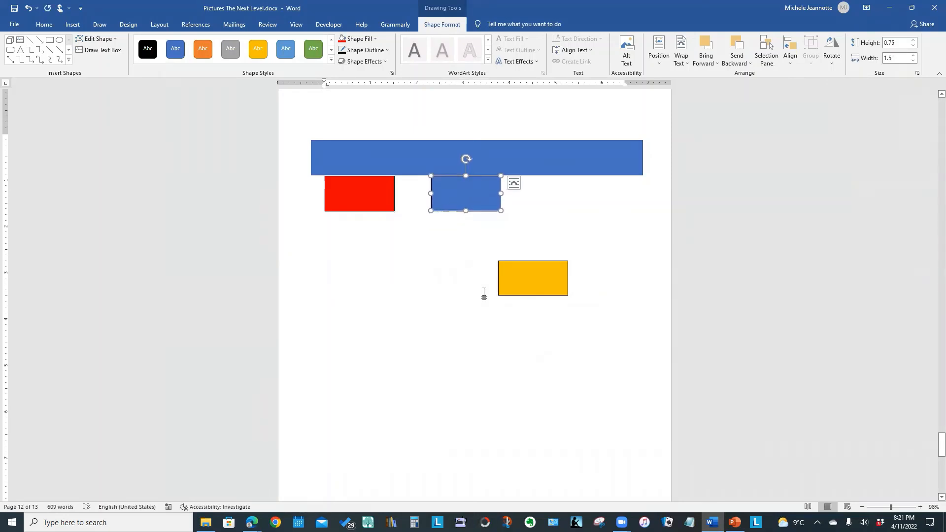
Place the yellow rectangle under the right part of the wide bar, touching its lower edge and level with the blue one
left_click_drag(566, 261, 590, 240)
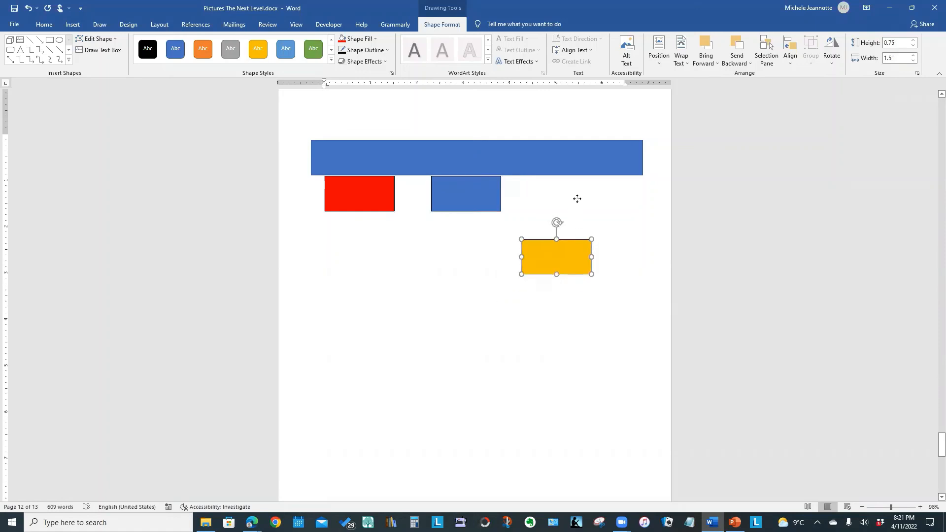
left_click_drag(577, 199, 575, 196)
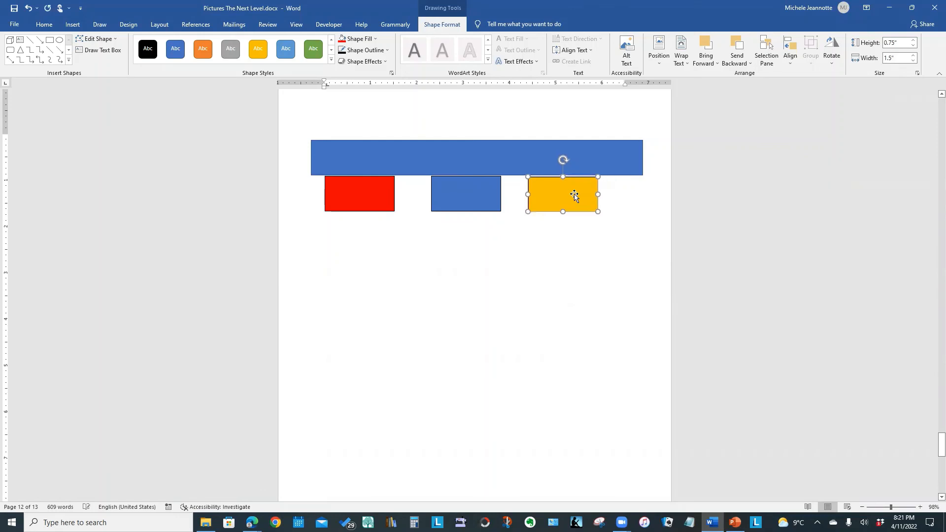
key("Up")
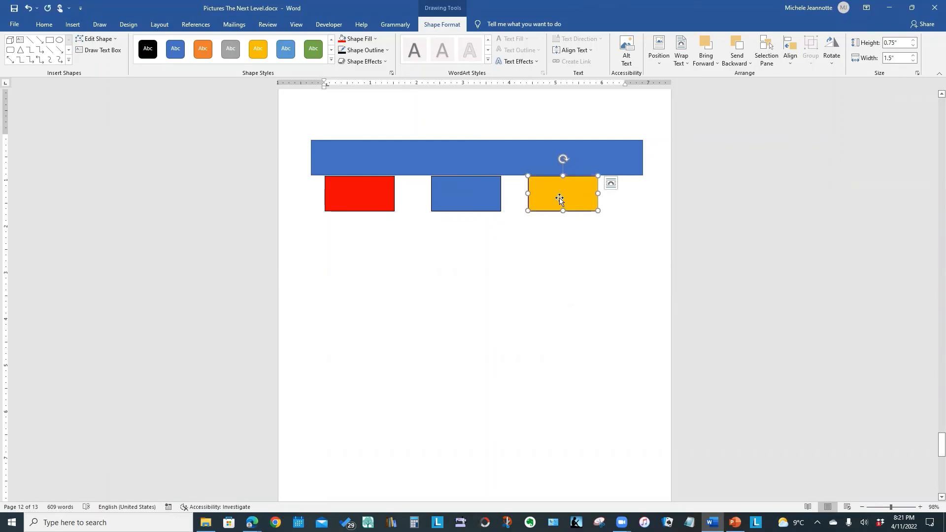
left_click(555, 241)
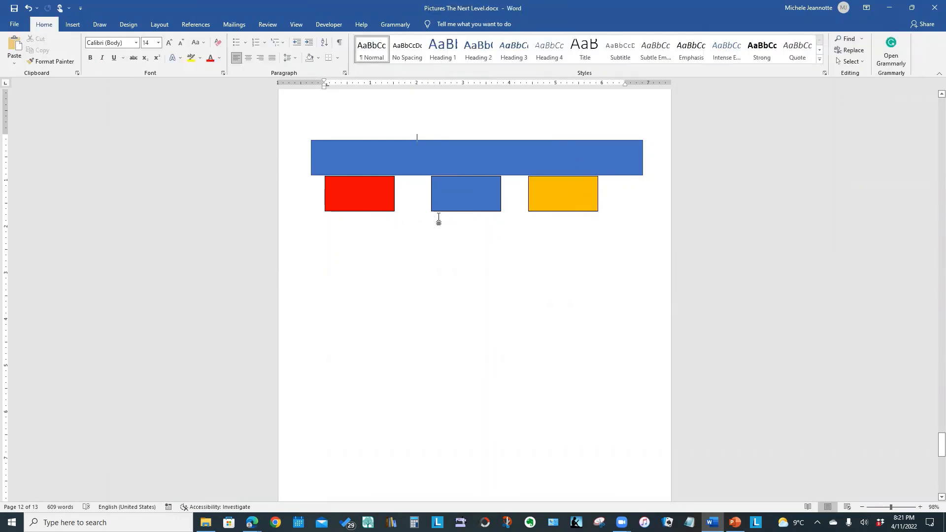
left_click(464, 199)
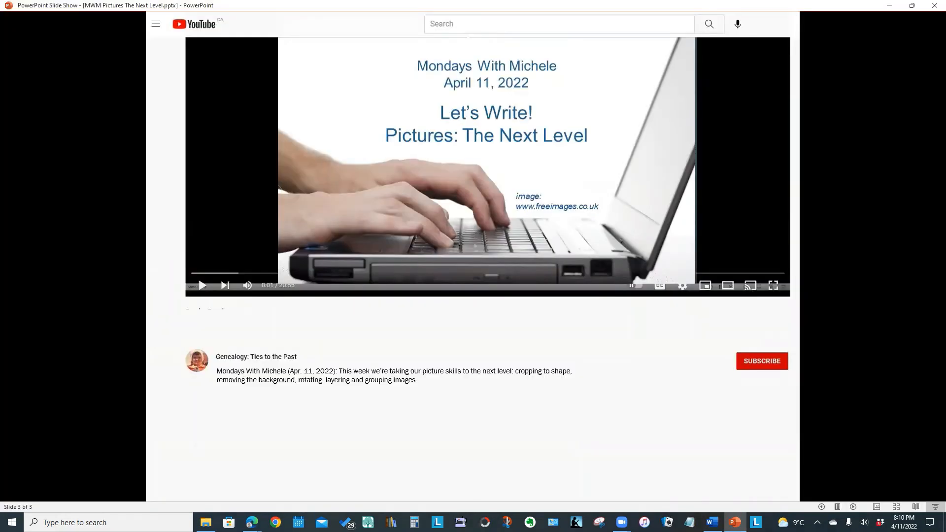